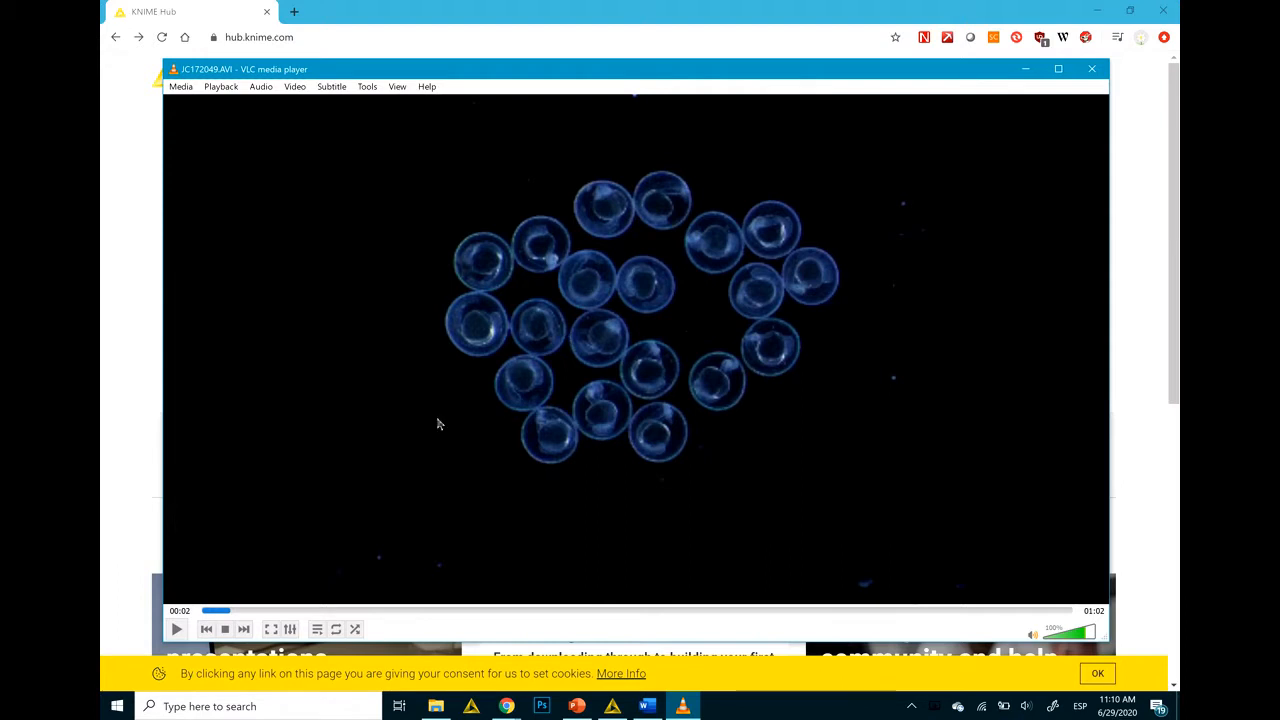
Play the zebrafish embryo video JC172049.AVI, pause it and close the video player
left_click(183, 633)
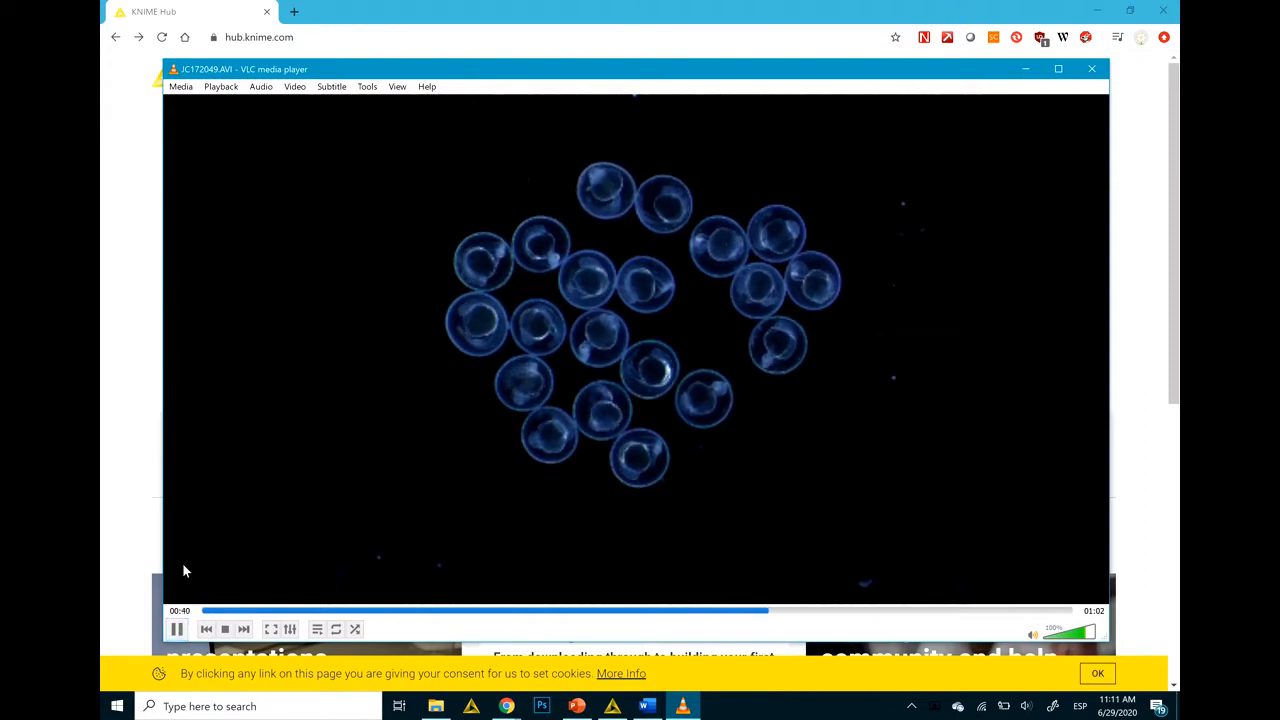
left_click(177, 628)
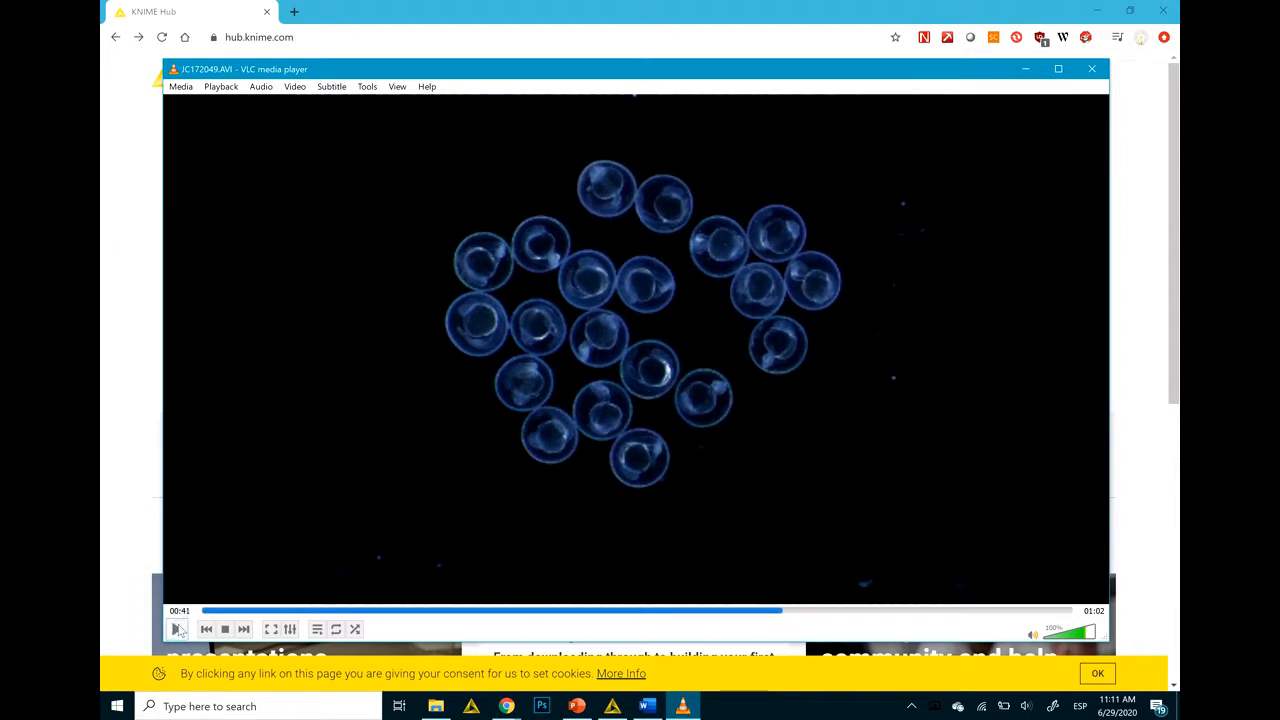
left_click(1094, 70)
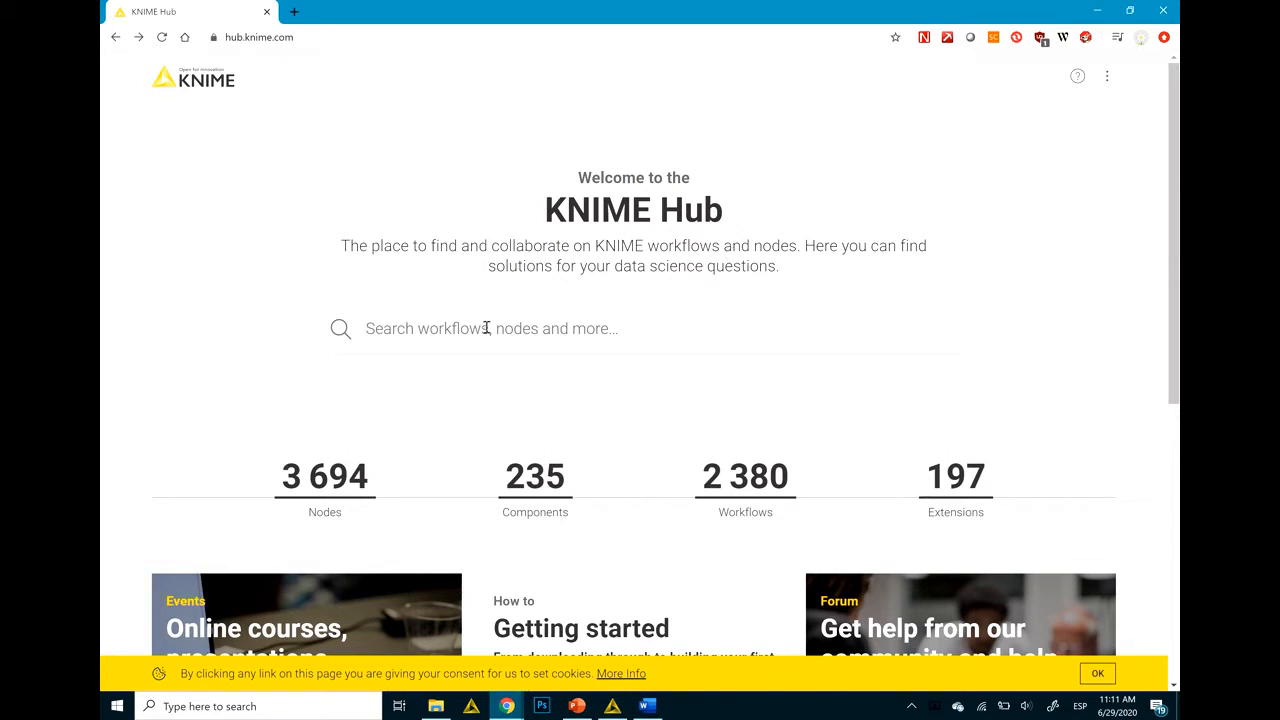
Search the KNIME Hub for "zebrafish" and open the workflow Spontaneous tail coilings detection in zebrafish
type("zebra")
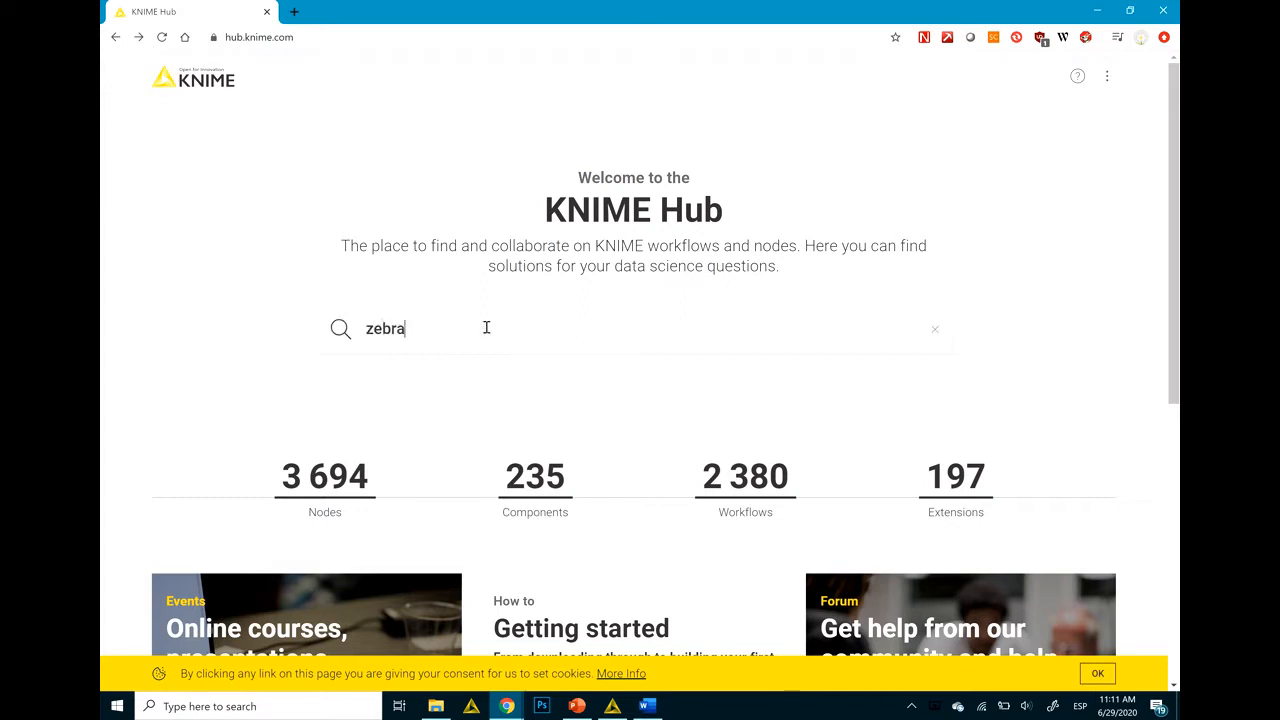
type("fish")
key("Return")
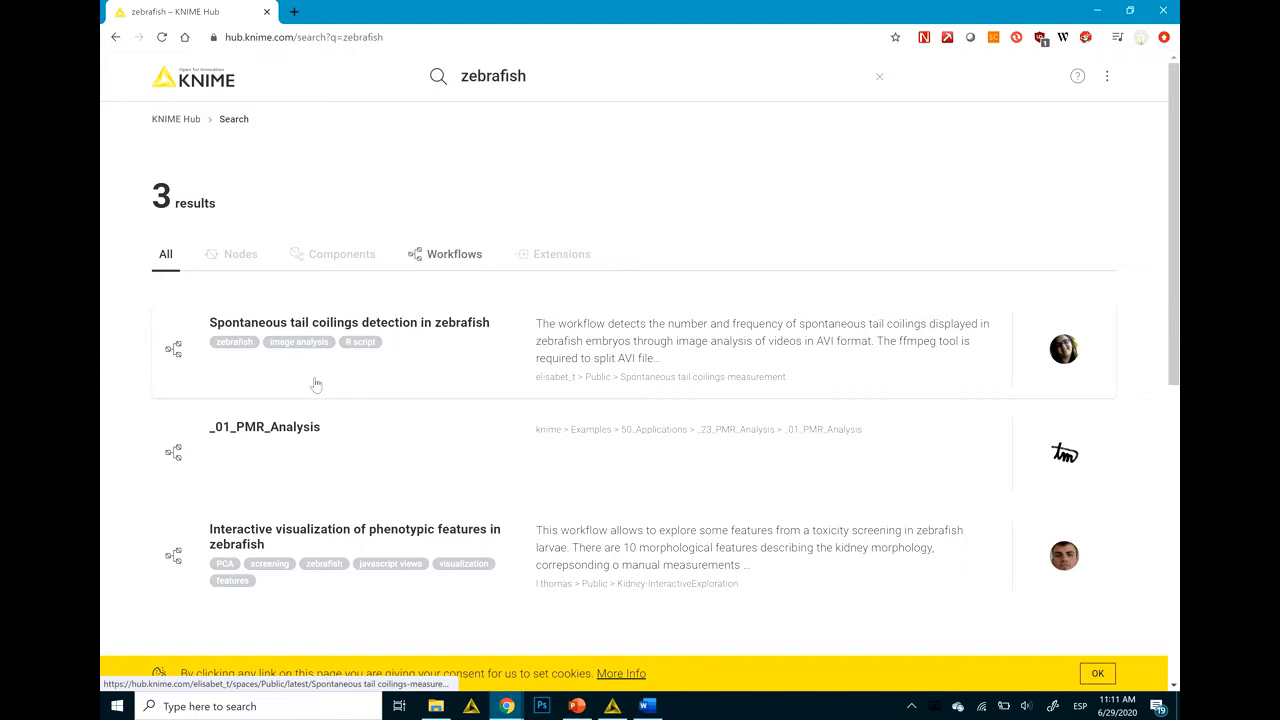
left_click(474, 334)
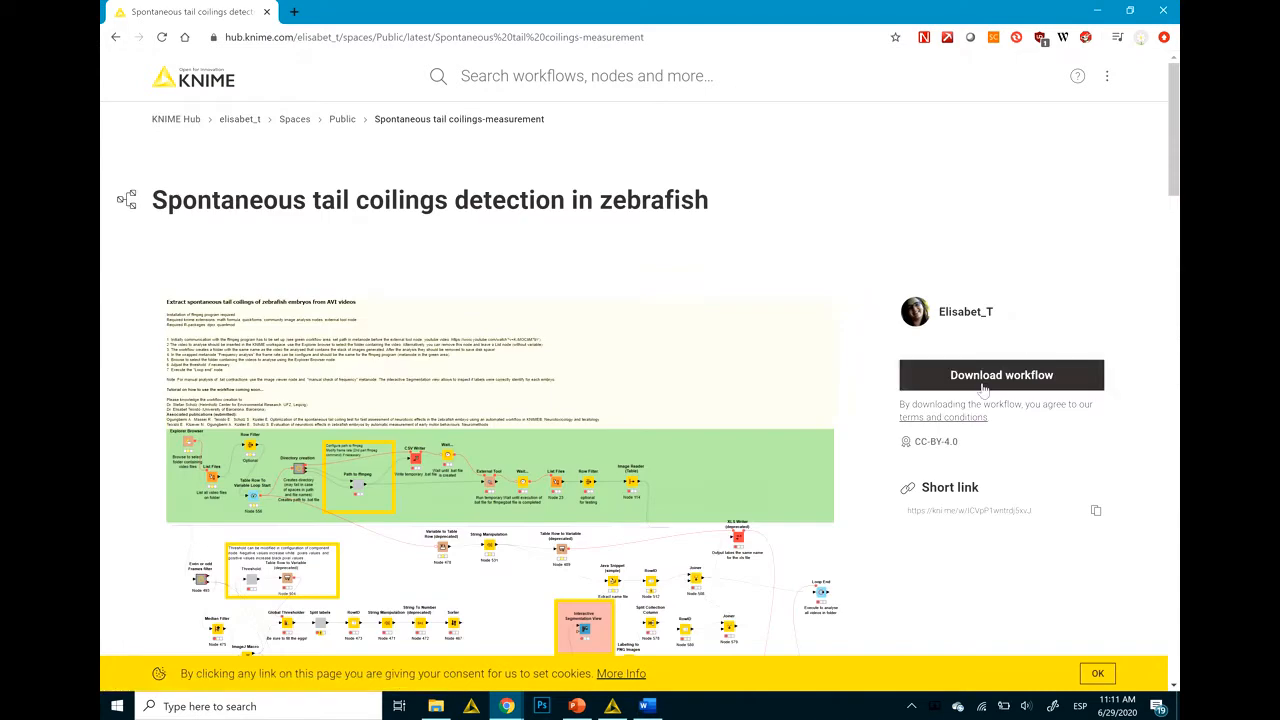
Download the workflow as Spontaneous tail coilings-measurement into the knime-workspace folder and open it in KNIME Analytics Platform
scroll(969, 393, "down", 1)
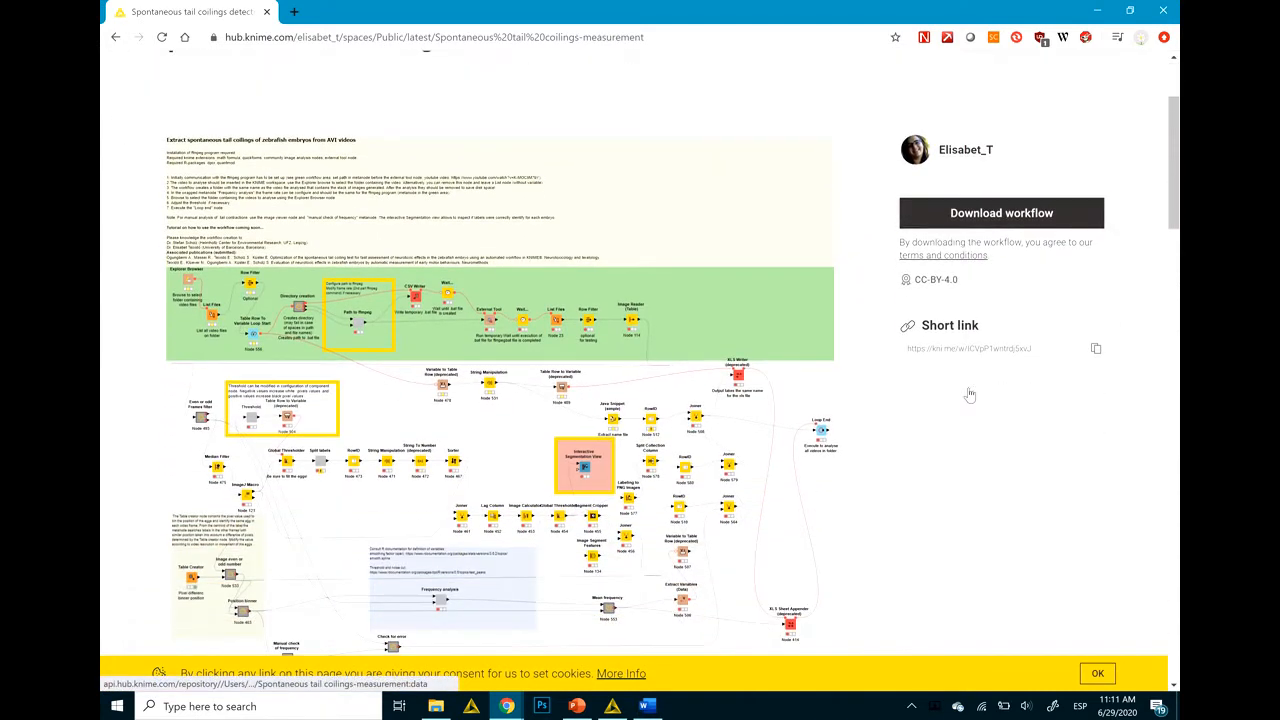
left_click(1081, 222)
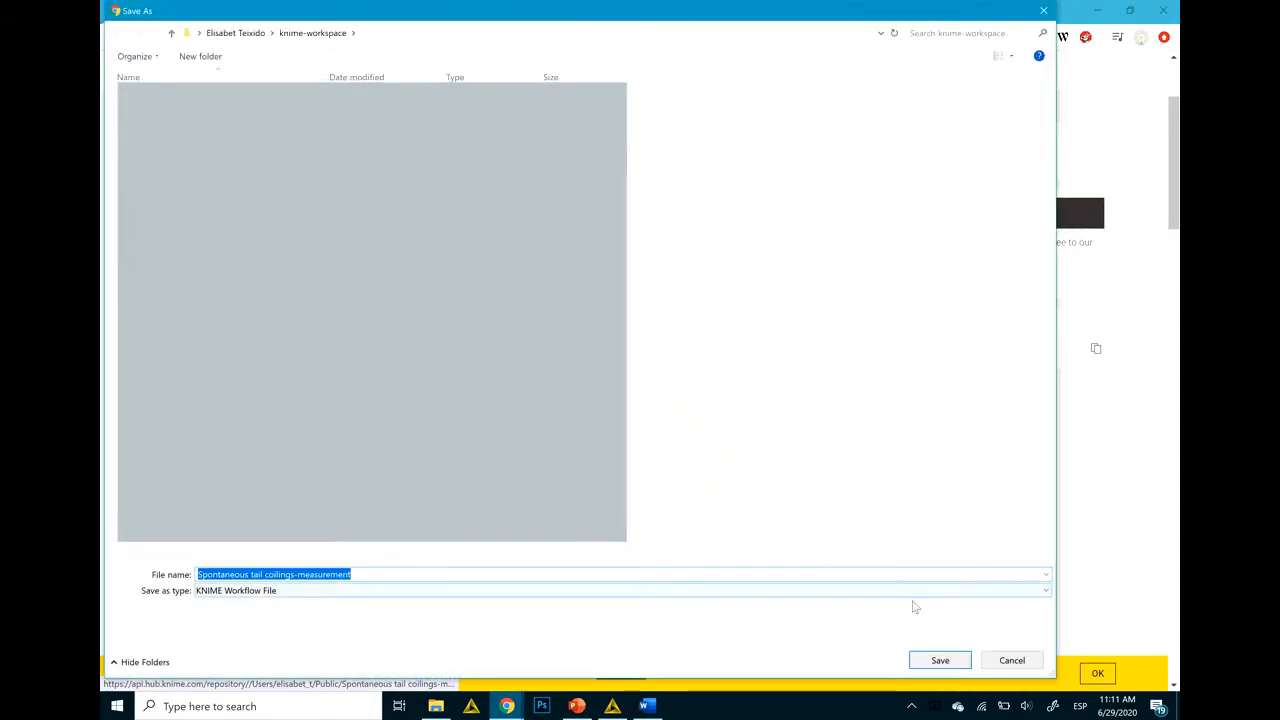
left_click(926, 662)
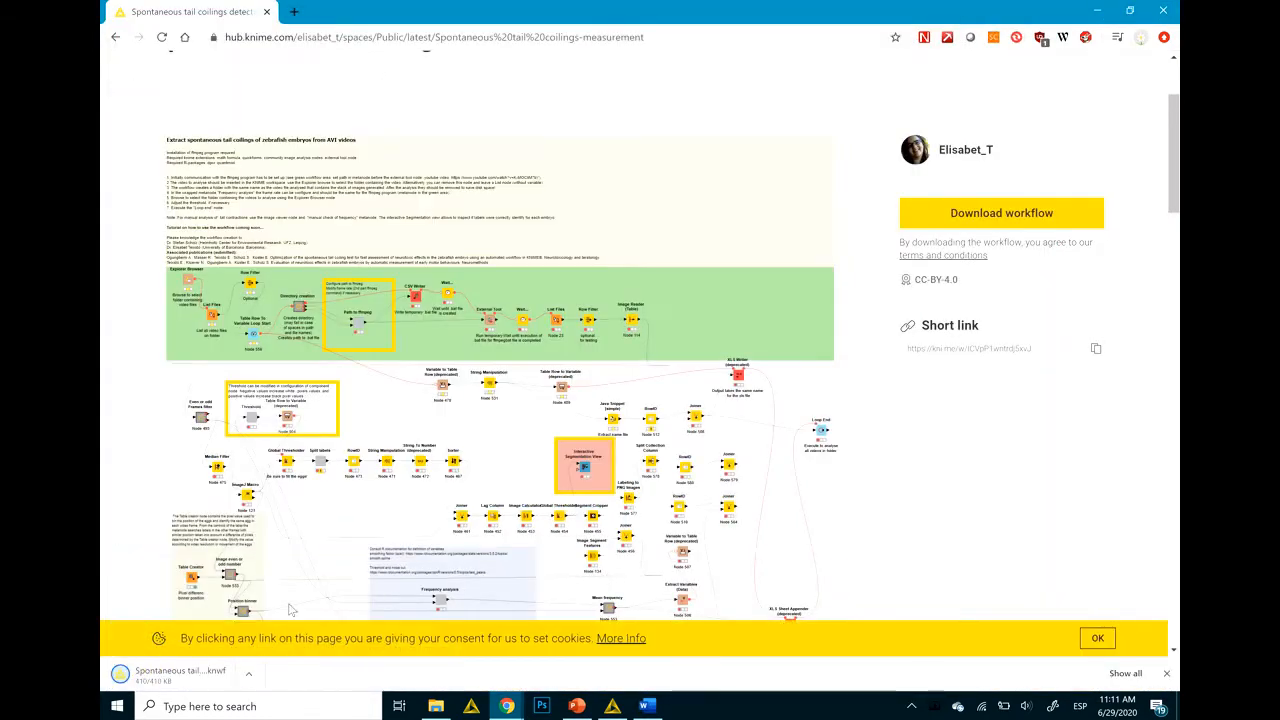
left_click(168, 678)
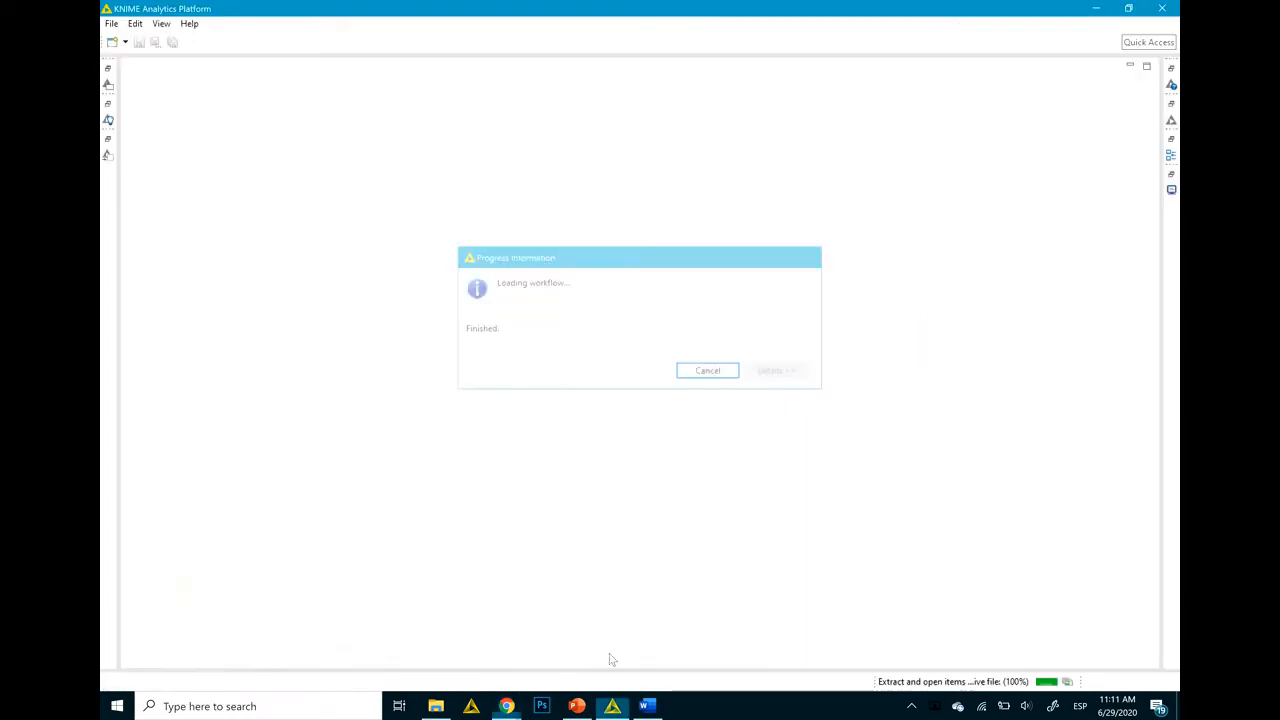
scroll(535, 460, "up", 5)
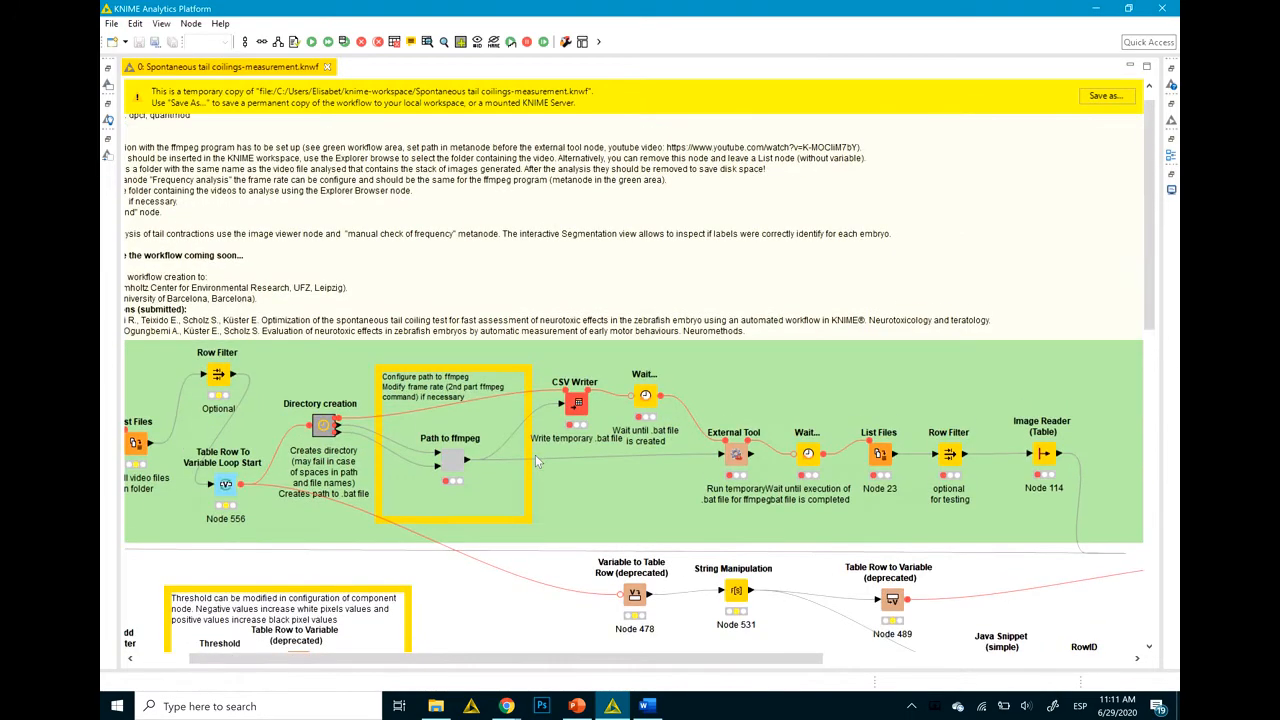
scroll(535, 460, "left", 3)
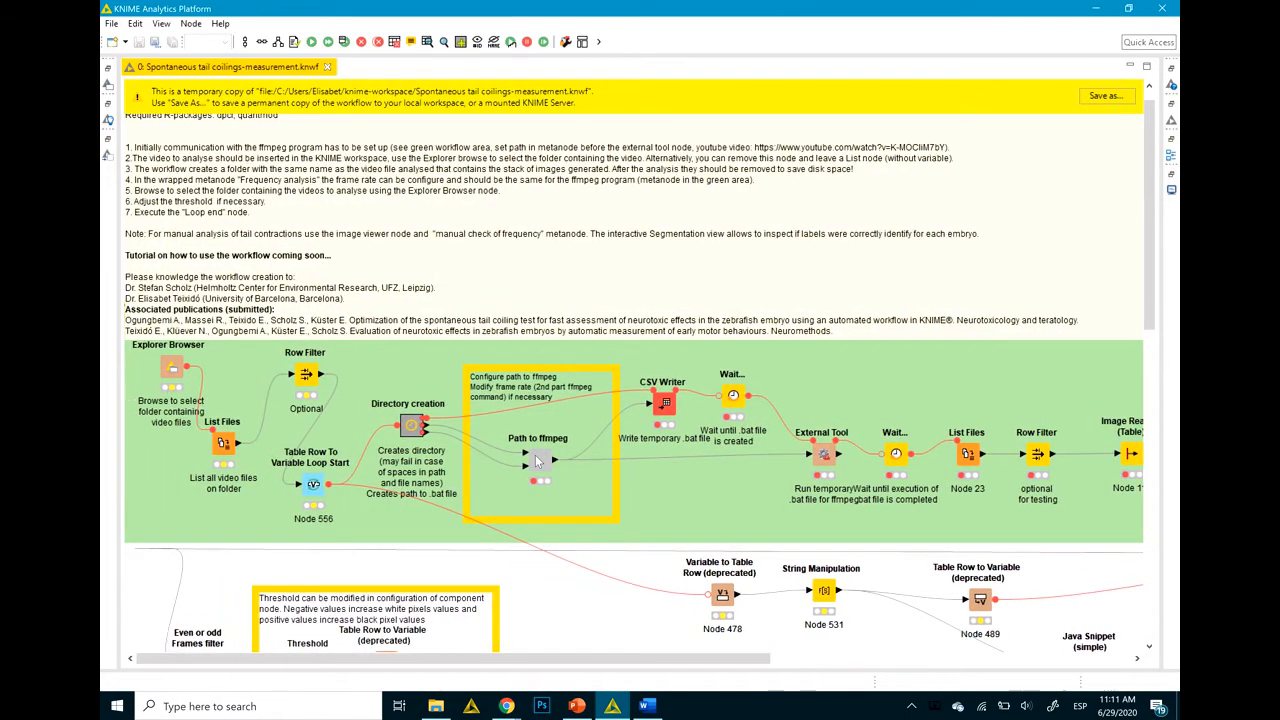
scroll(537, 461, "up", 1)
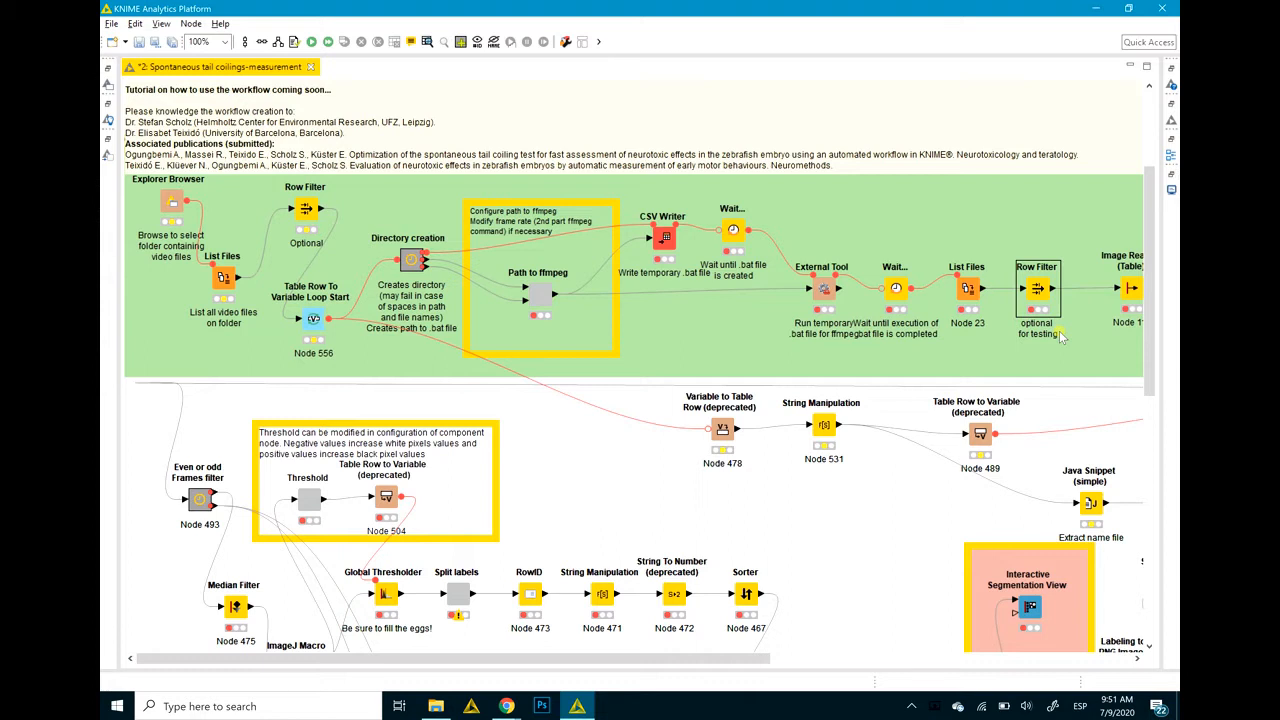
Switch to the FFmpeg website in the browser and open the Windows builds by Zeranoe through its download page
key("alt+Tab")
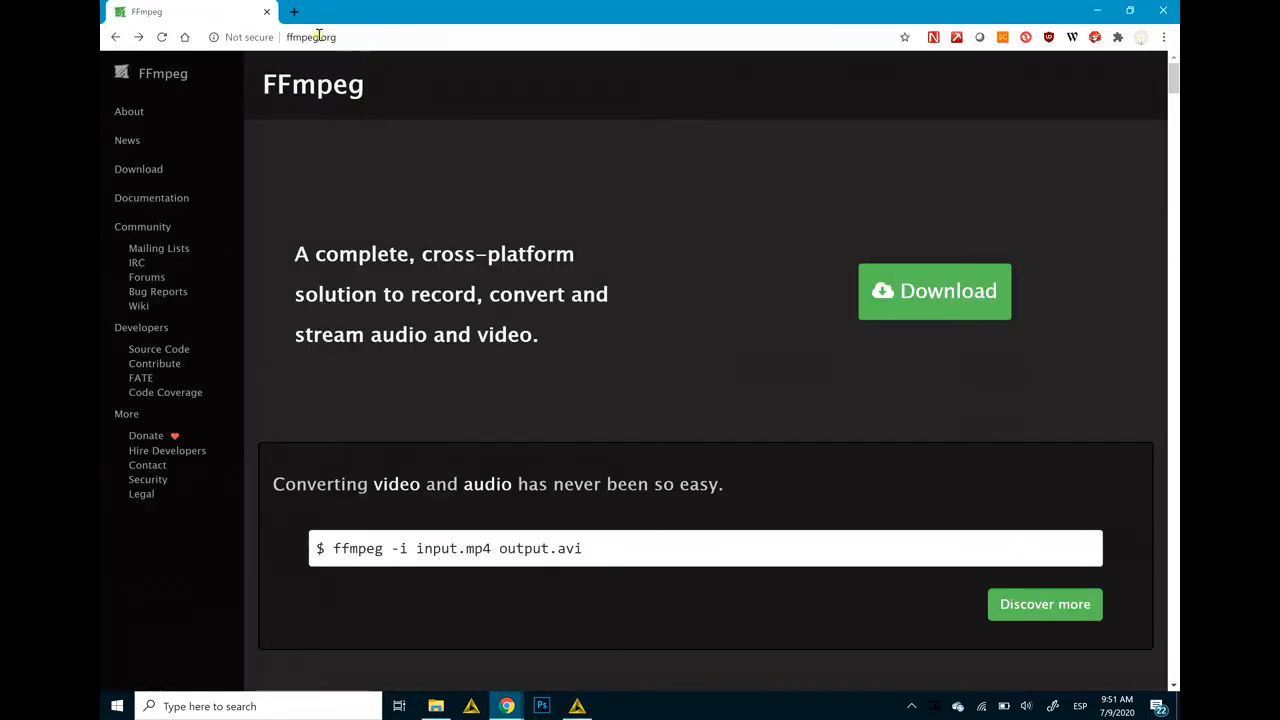
left_click(912, 302)
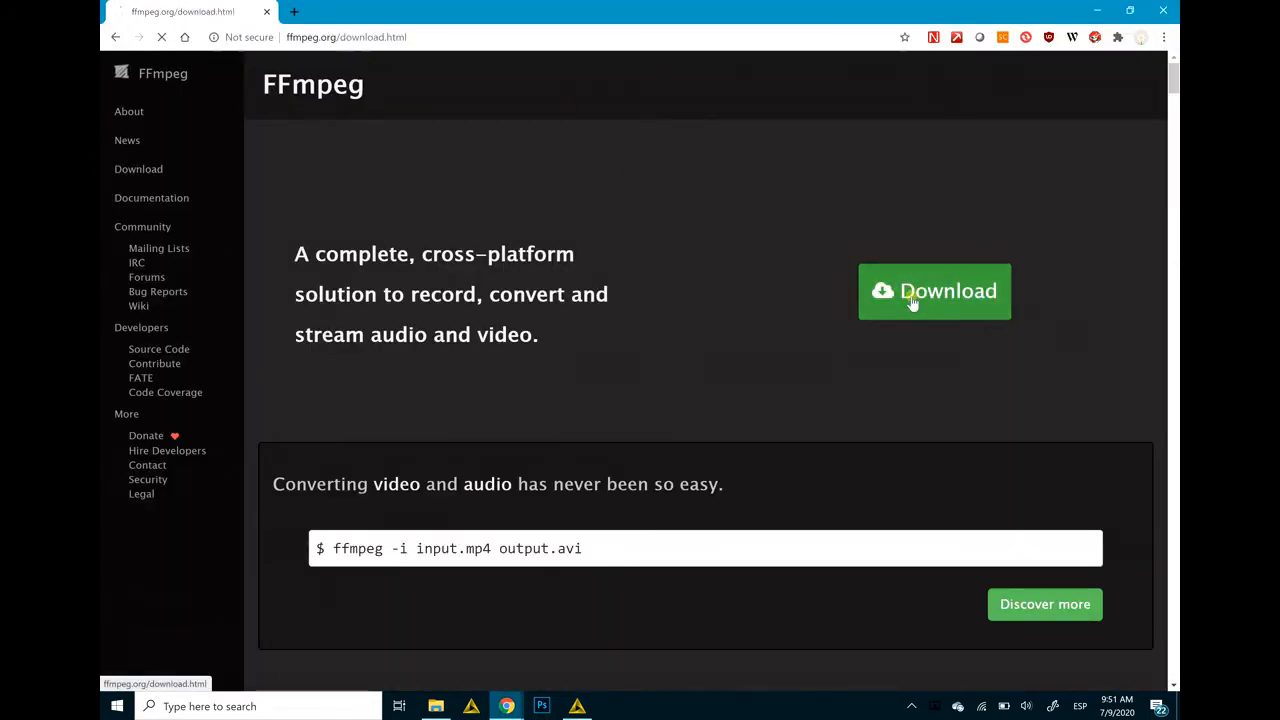
mouse_move(484, 514)
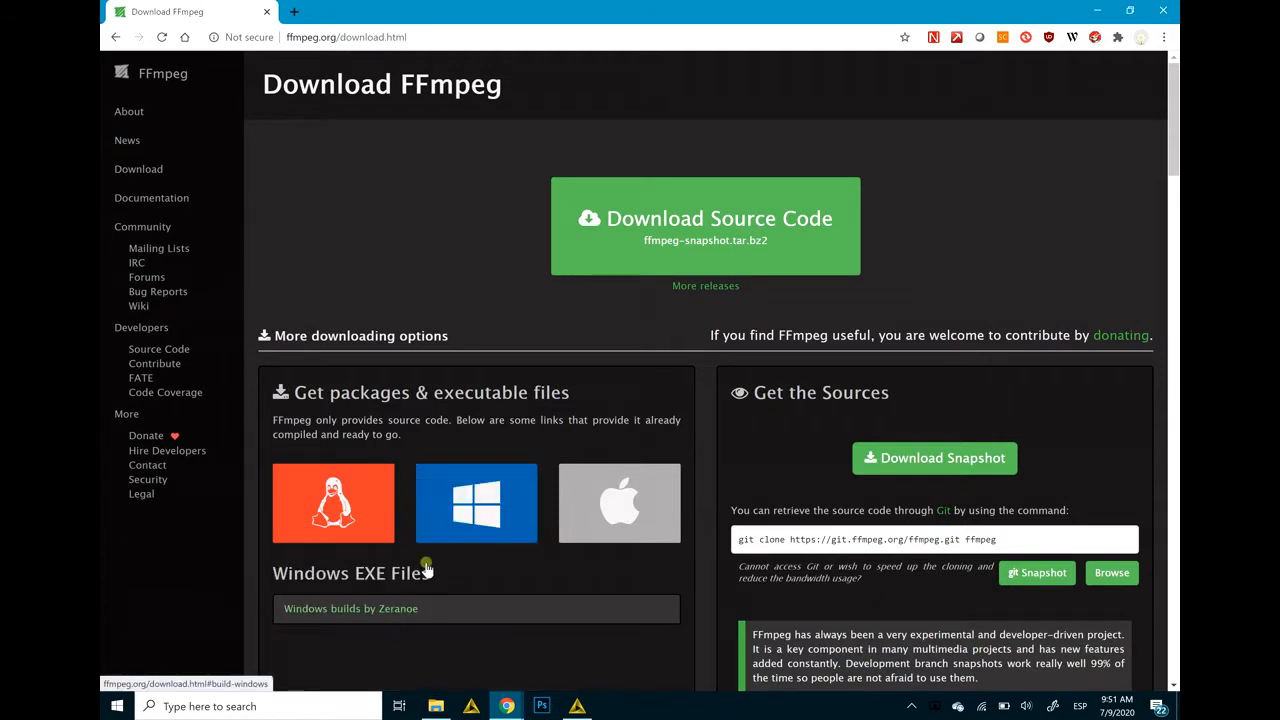
left_click(376, 609)
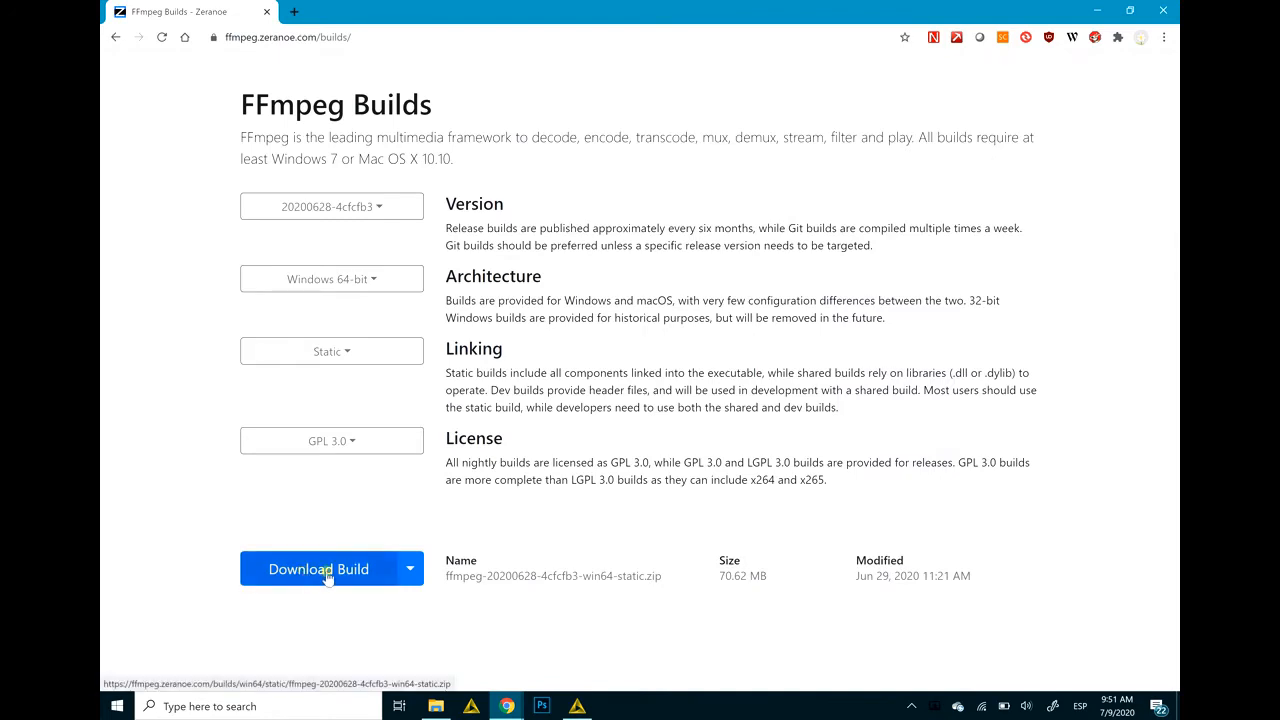
Switch to File Explorer, open the bin folder of ffmpeg-20200209-5ad1c1a-win64-static and copy its full path
left_click(437, 706)
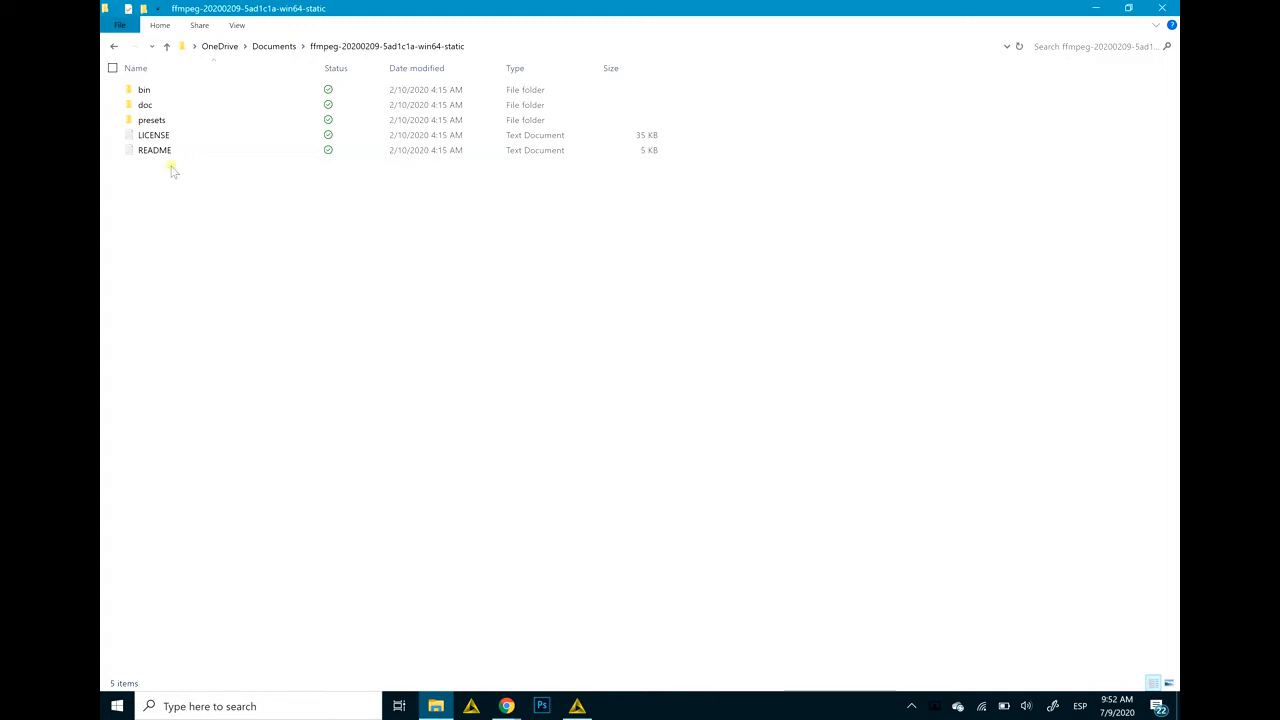
mouse_move(175, 100)
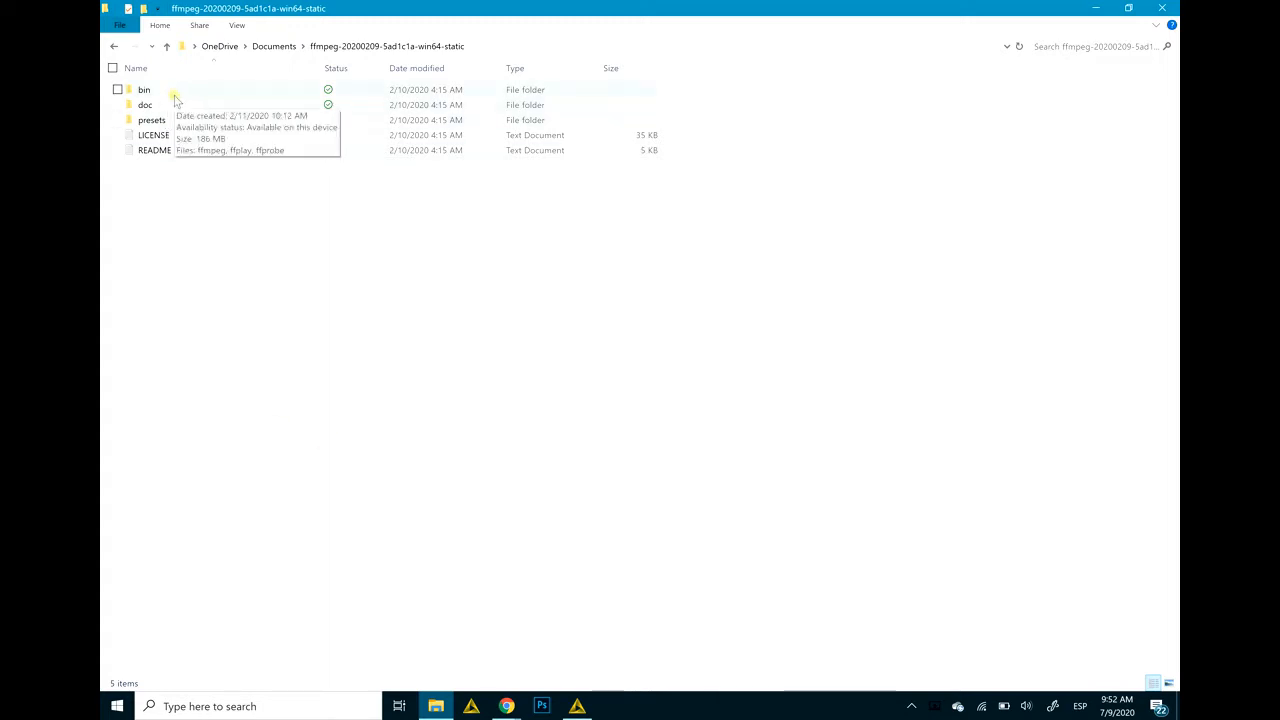
double_click(161, 94)
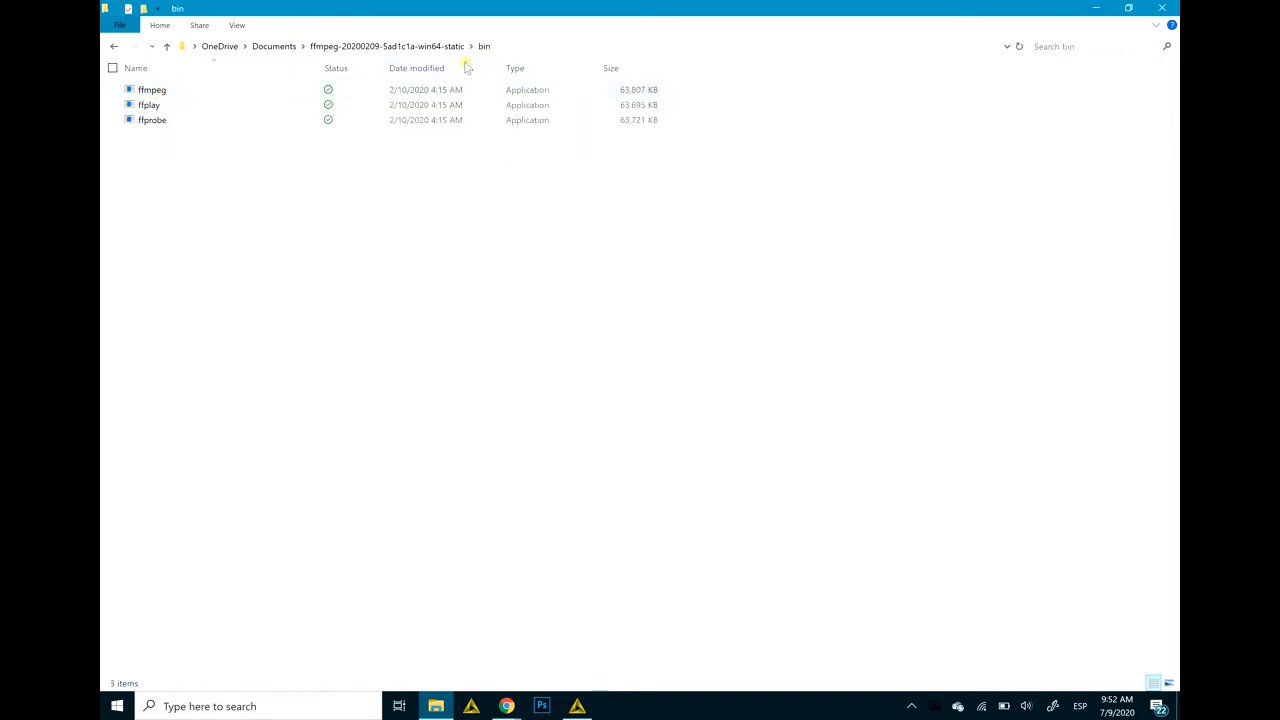
left_click(517, 47)
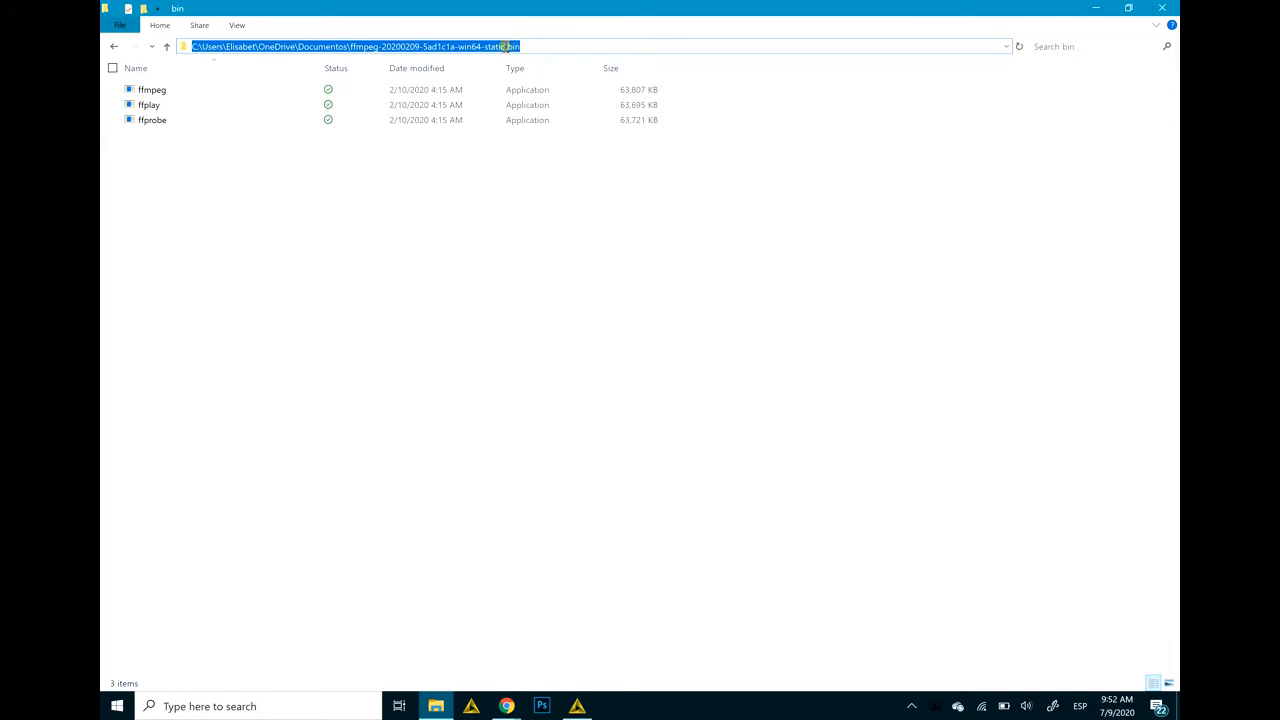
right_click(503, 47)
left_click(475, 88)
Switch to KNIME Analytics Platform, open the configuration of the Path to ffmpeg component and widen its dialog
mouse_move(579, 708)
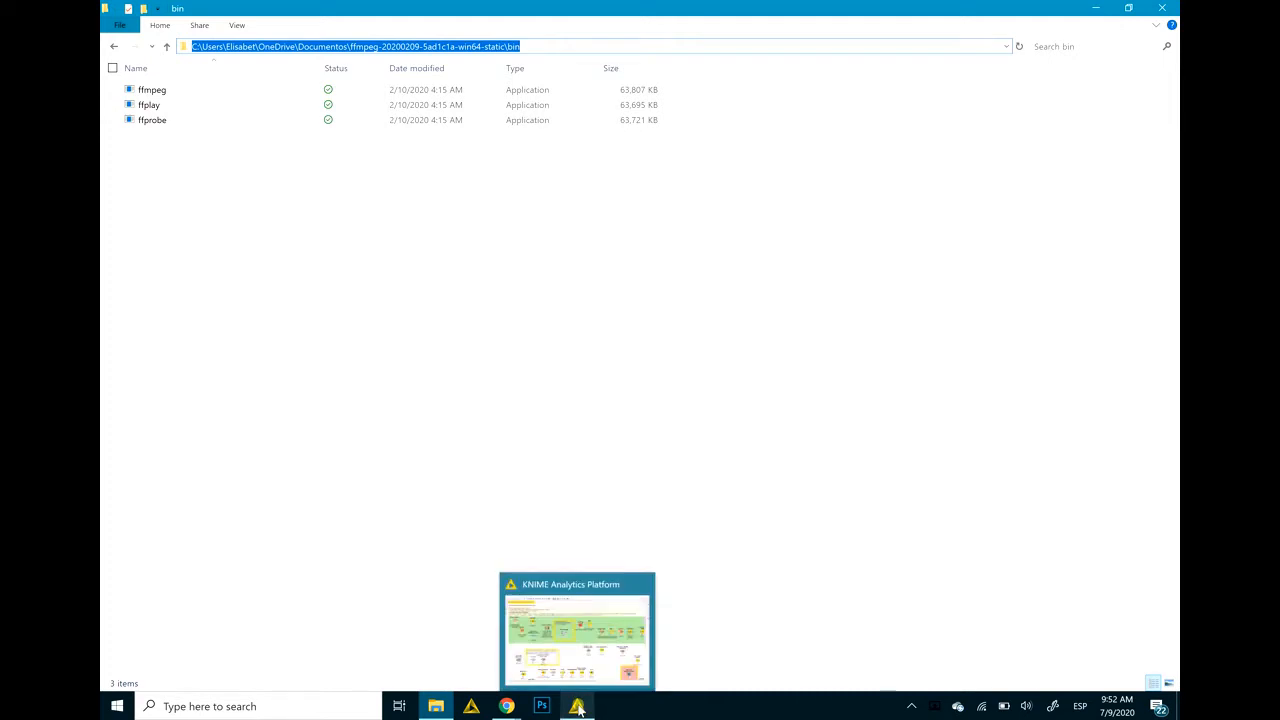
left_click(621, 624)
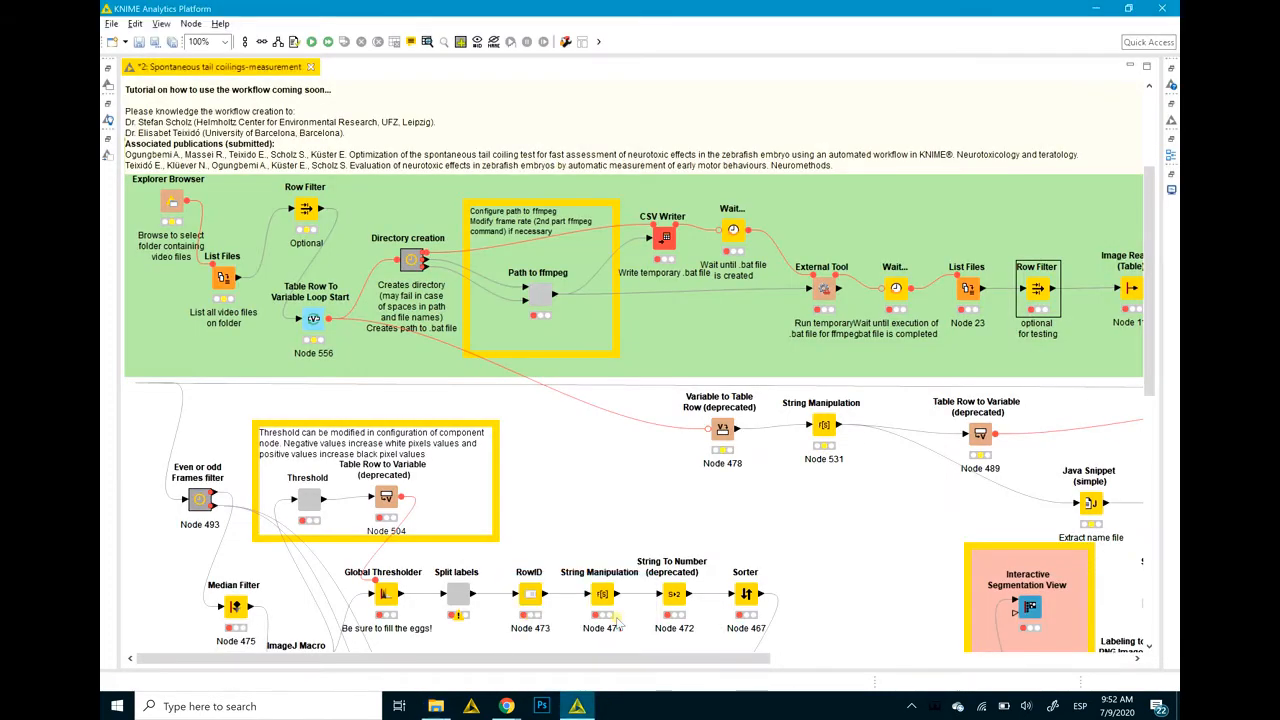
double_click(535, 290)
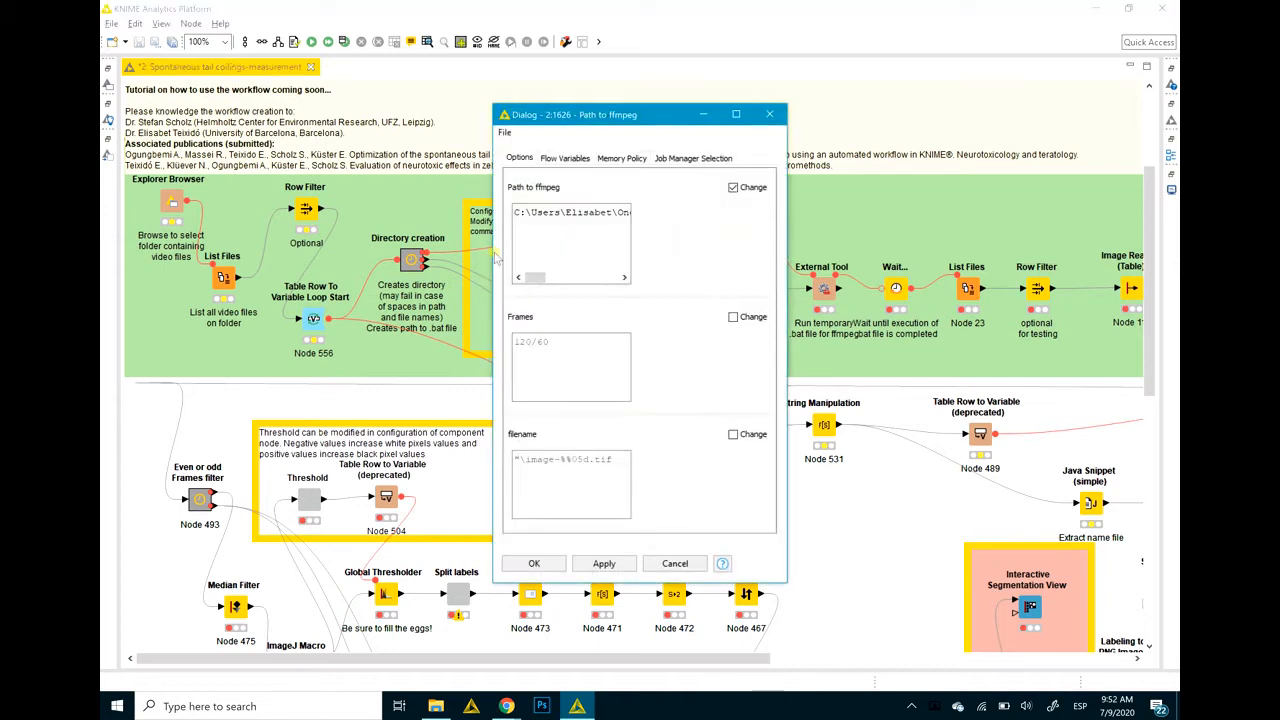
left_click_drag(490, 253, 343, 279)
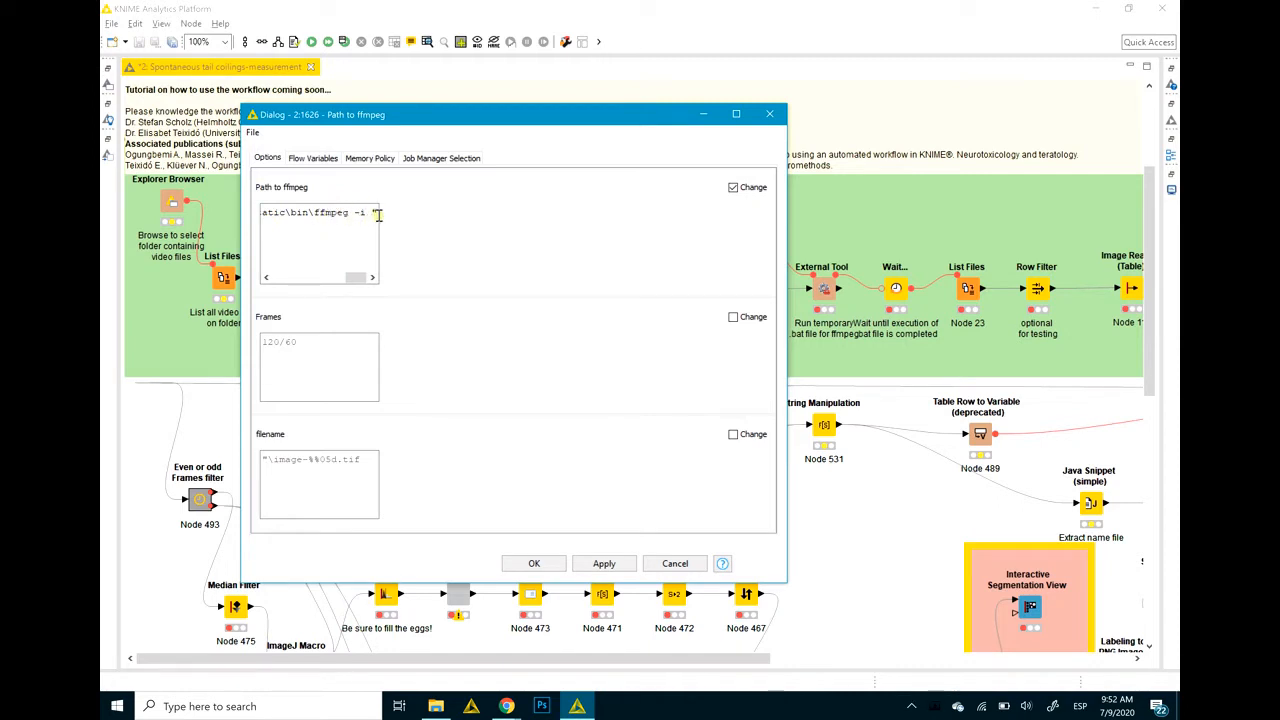
Replace the folder part of the Path to ffmpeg value with the copied bin path, keeping the ending \ffmpeg -i ", and accept the configuration
left_click(315, 213)
key("shift+Left")
key("shift+Left")
key("shift+Left")
key("shift+Left")
key("shift+Left")
key("shift+Left")
key("shift+Left")
key("shift+Left")
key("shift+Left")
key("shift+Left")
key("shift+Left")
key("shift+Left")
key("shift+Left")
key("shift+Left")
key("shift+Left")
key("shift+Left")
key("shift+Left")
key("shift+Left")
key("shift+Left")
key("shift+Left")
key("shift+Left")
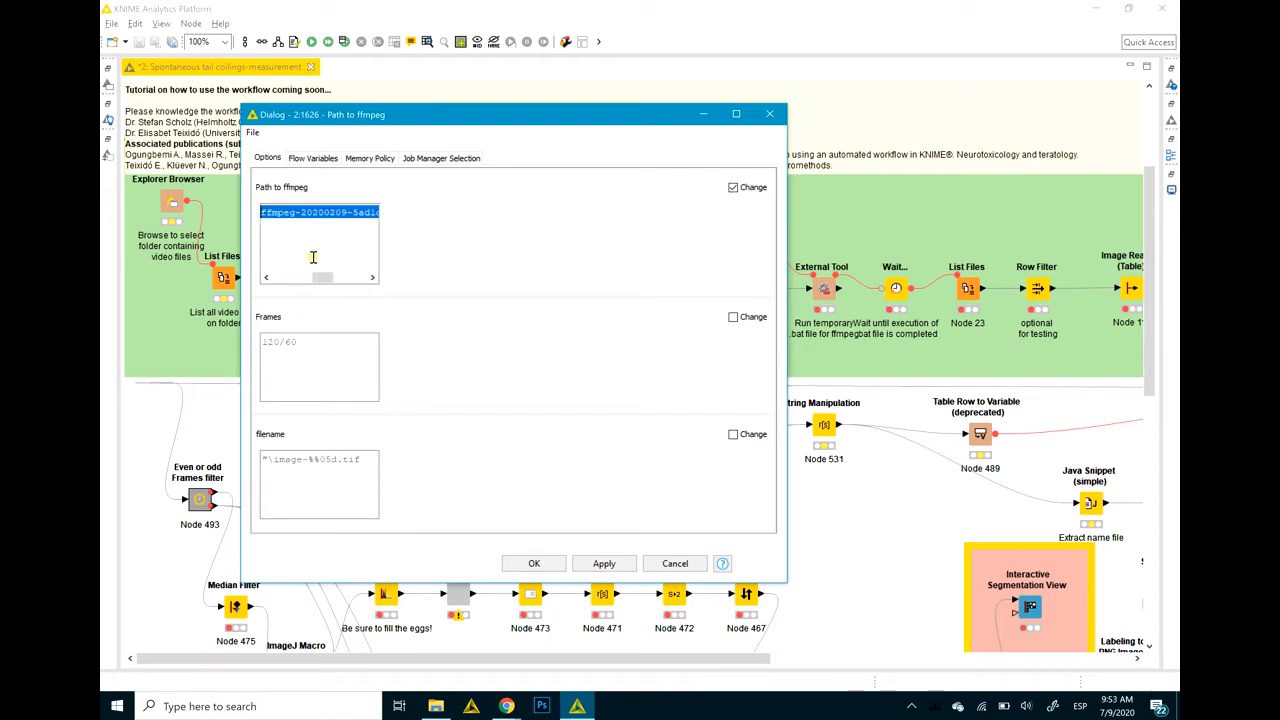
key("shift+Left")
key("shift+Left")
key("shift+Left")
key("shift+Left")
key("shift+Left")
key("shift+Left")
key("shift+Left")
key("shift+Left")
key("shift+Left")
key("shift+Left")
key("shift+Left")
key("shift+Left")
key("shift+Left")
key("shift+Left")
key("shift+Left")
key("shift+Left")
key("shift+Left")
key("shift+Left")
key("shift+Left")
key("shift+Left")
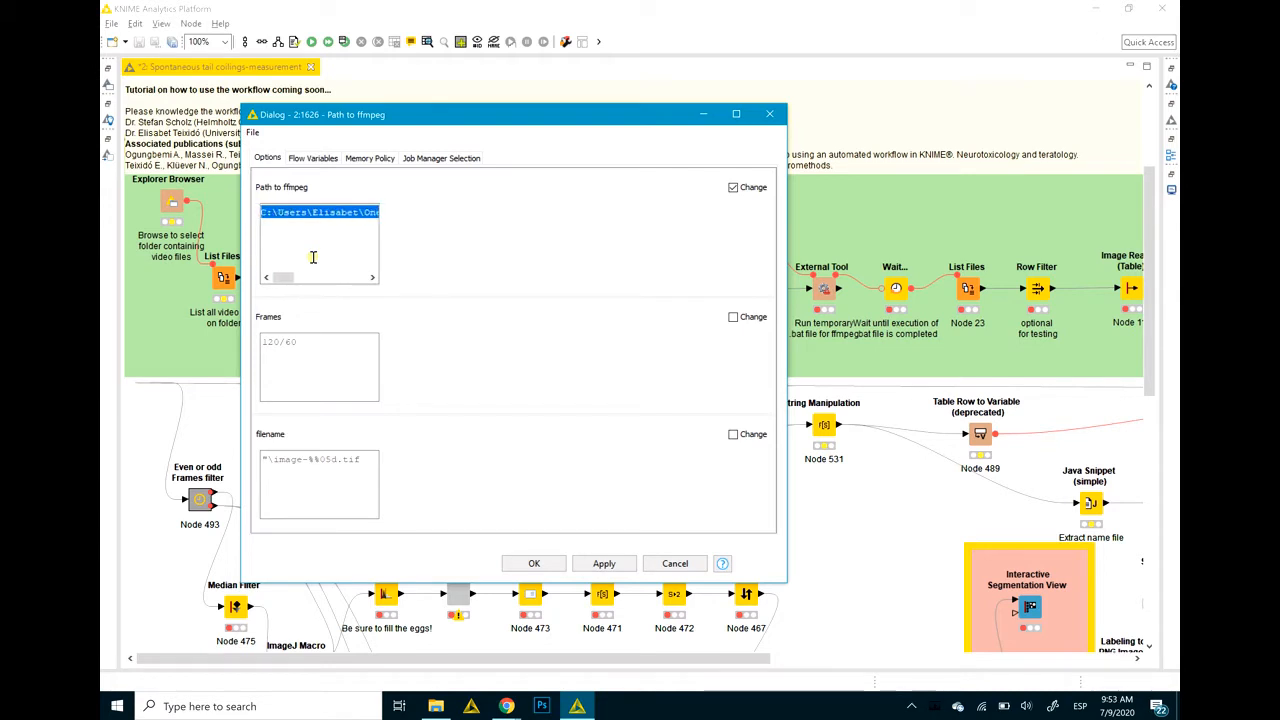
key("ctrl")
key("ctrl+v")
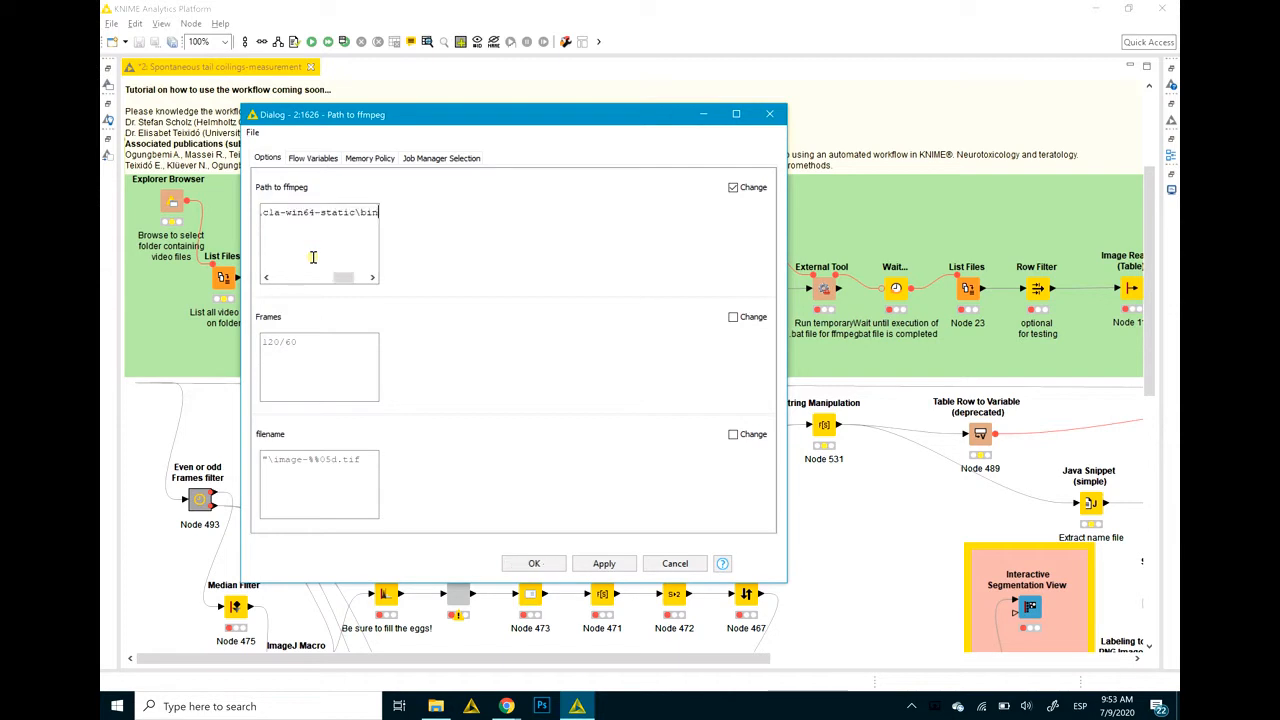
left_click_drag(348, 279, 359, 279)
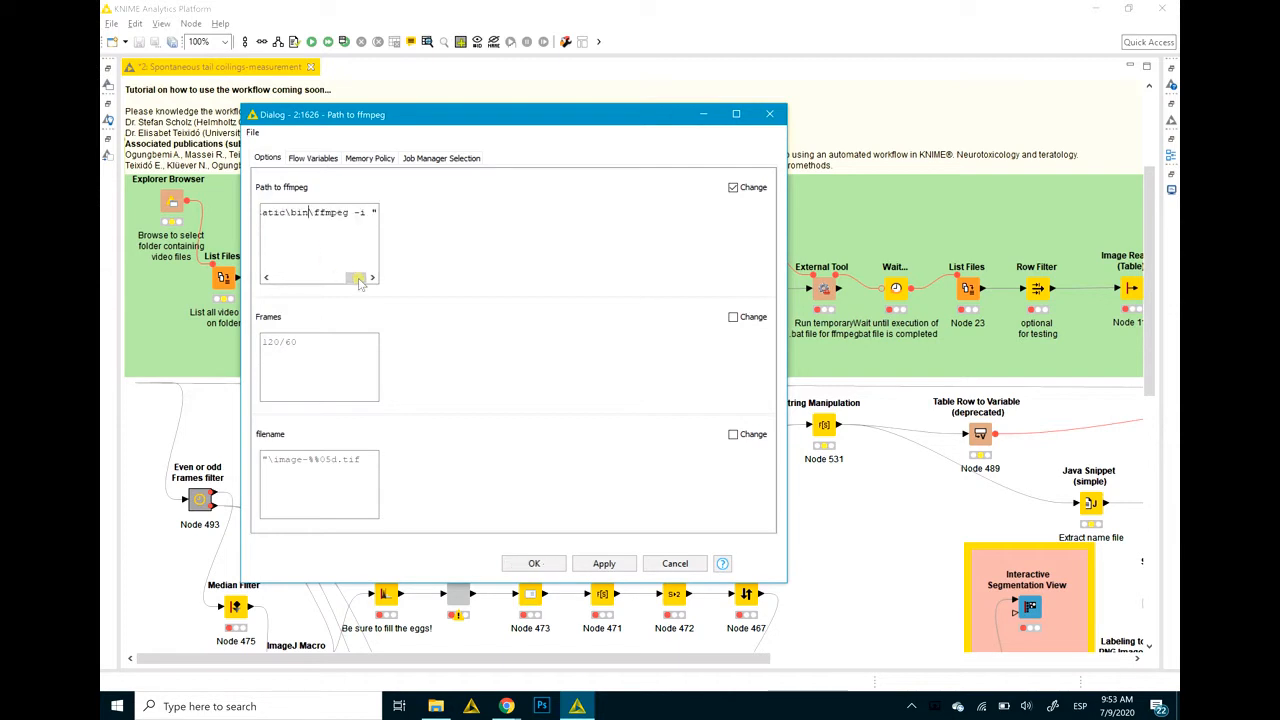
left_click(520, 563)
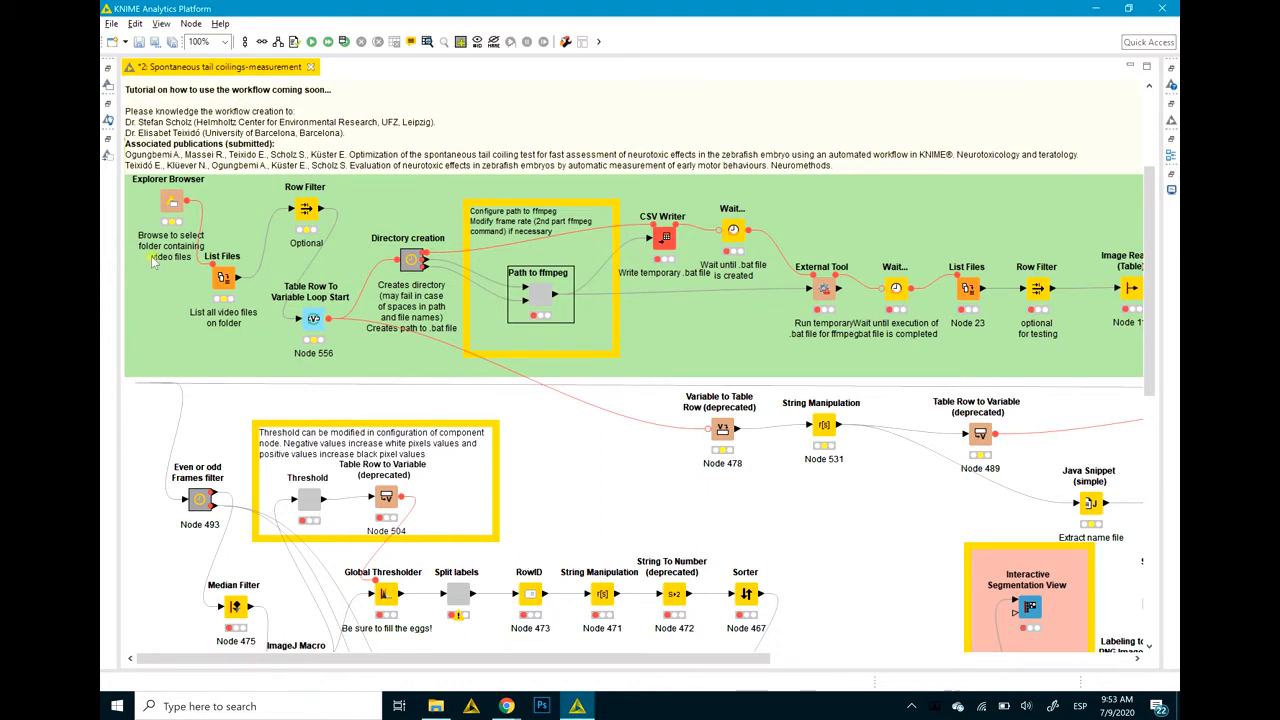
Find the KNIME Image Processing Splitter node by searching for "splitter" and add it to the green workflow area above the List Files node
left_click(108, 155)
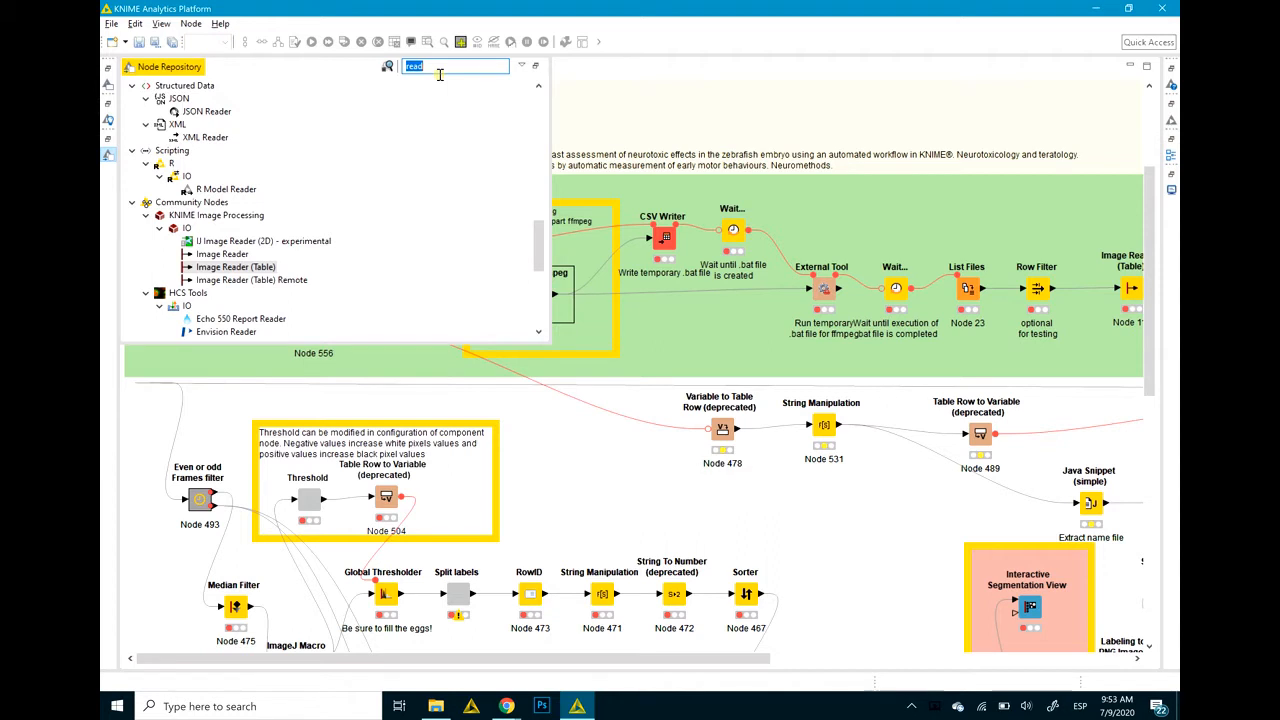
type("s")
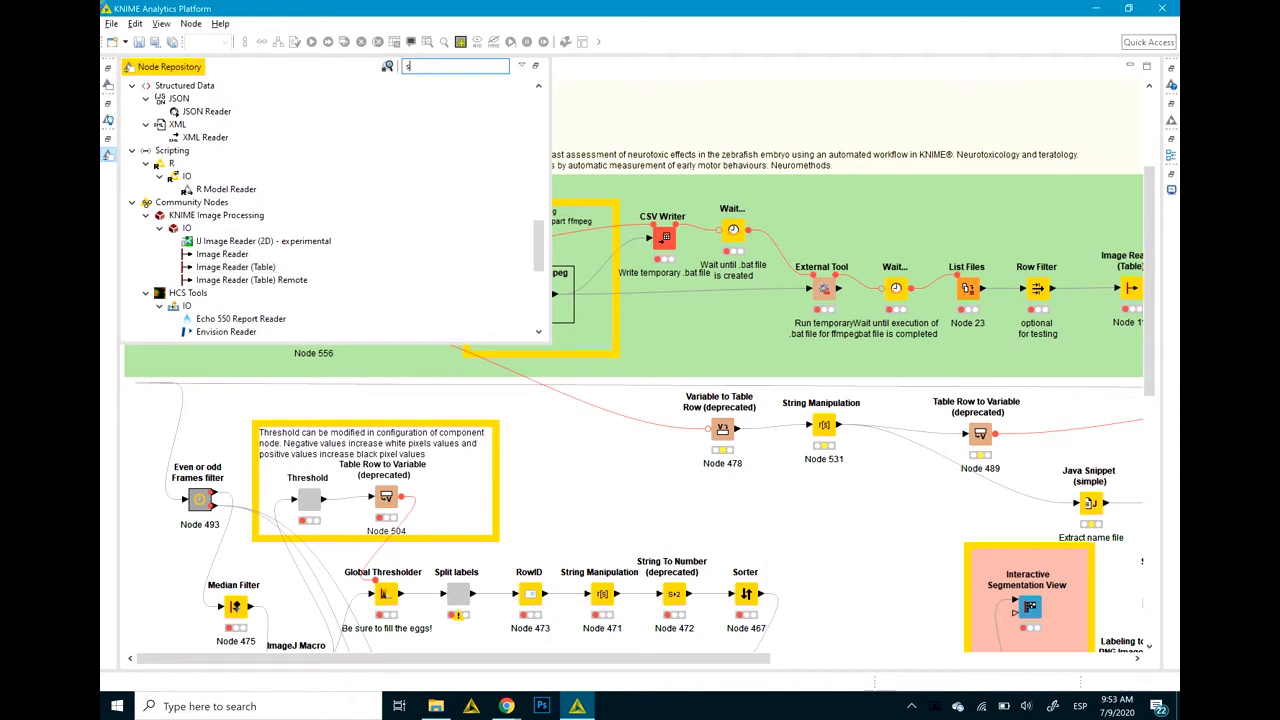
type("plitter")
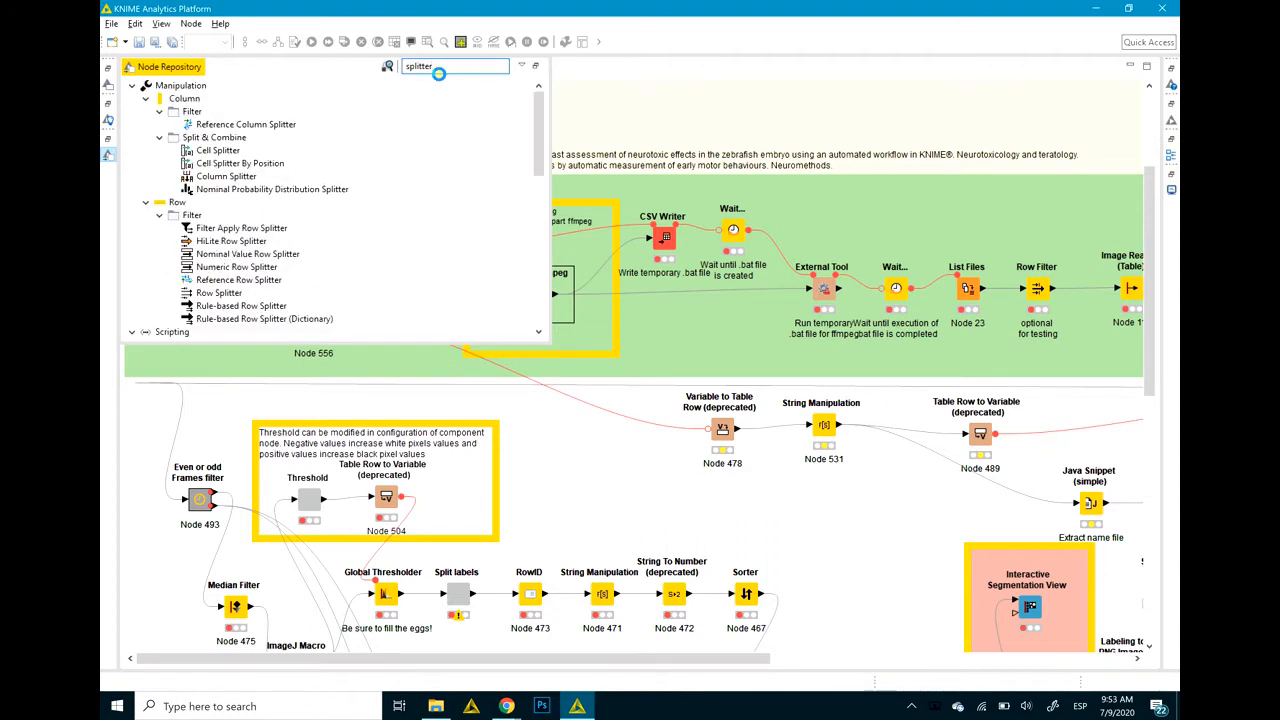
scroll(350, 165, "down", 4)
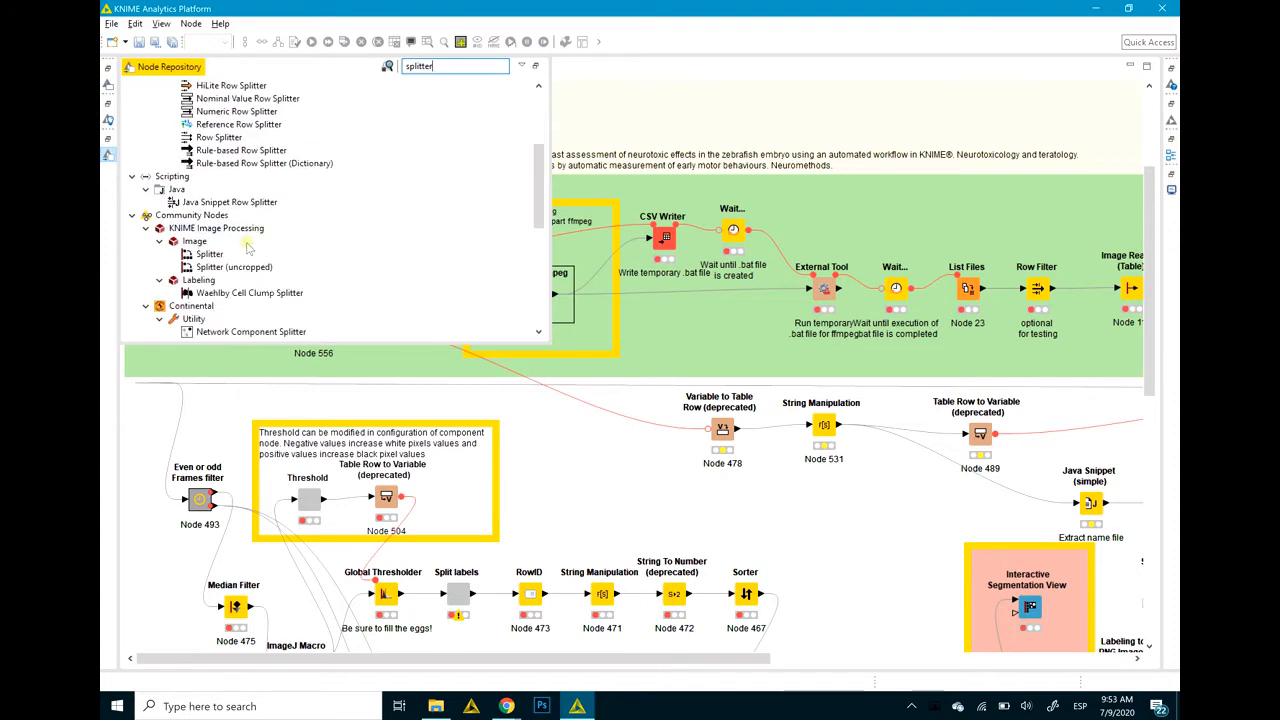
left_click_drag(210, 255, 985, 227)
left_click_drag(660, 658, 818, 684)
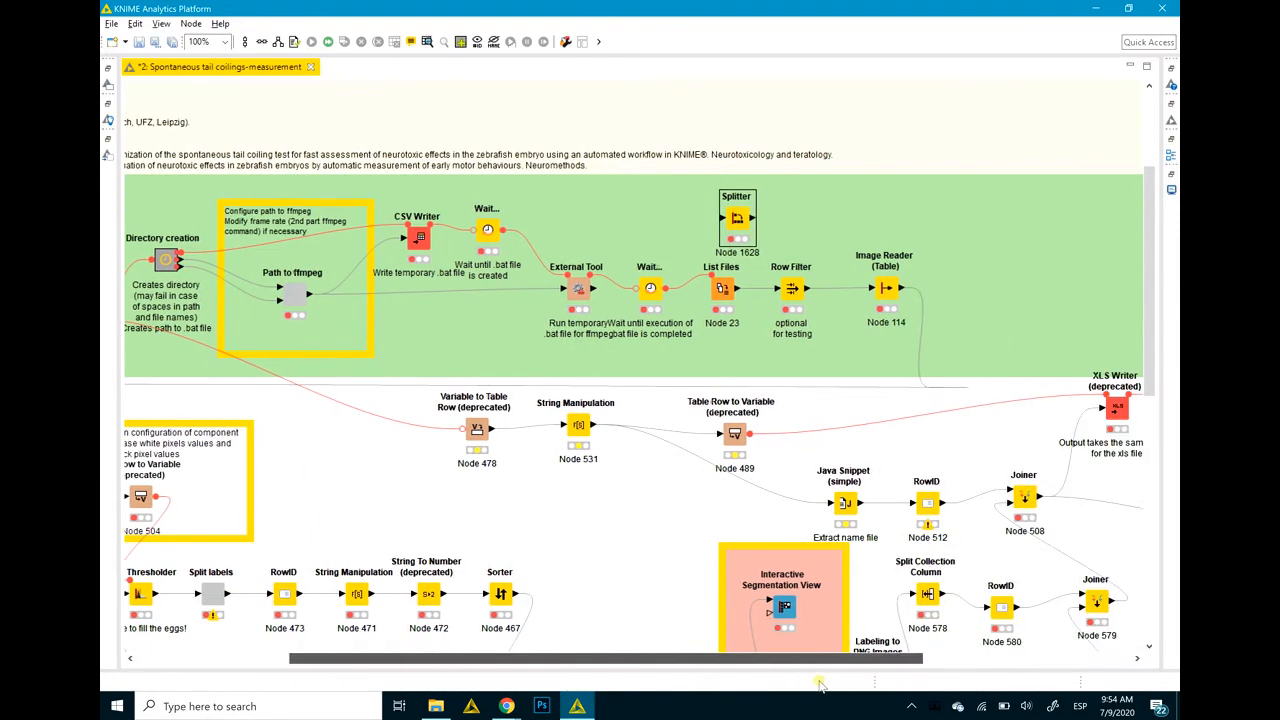
Place the Splitter node directly after the Image Reader (Table) node in the green workflow area
left_click_drag(738, 218, 958, 288)
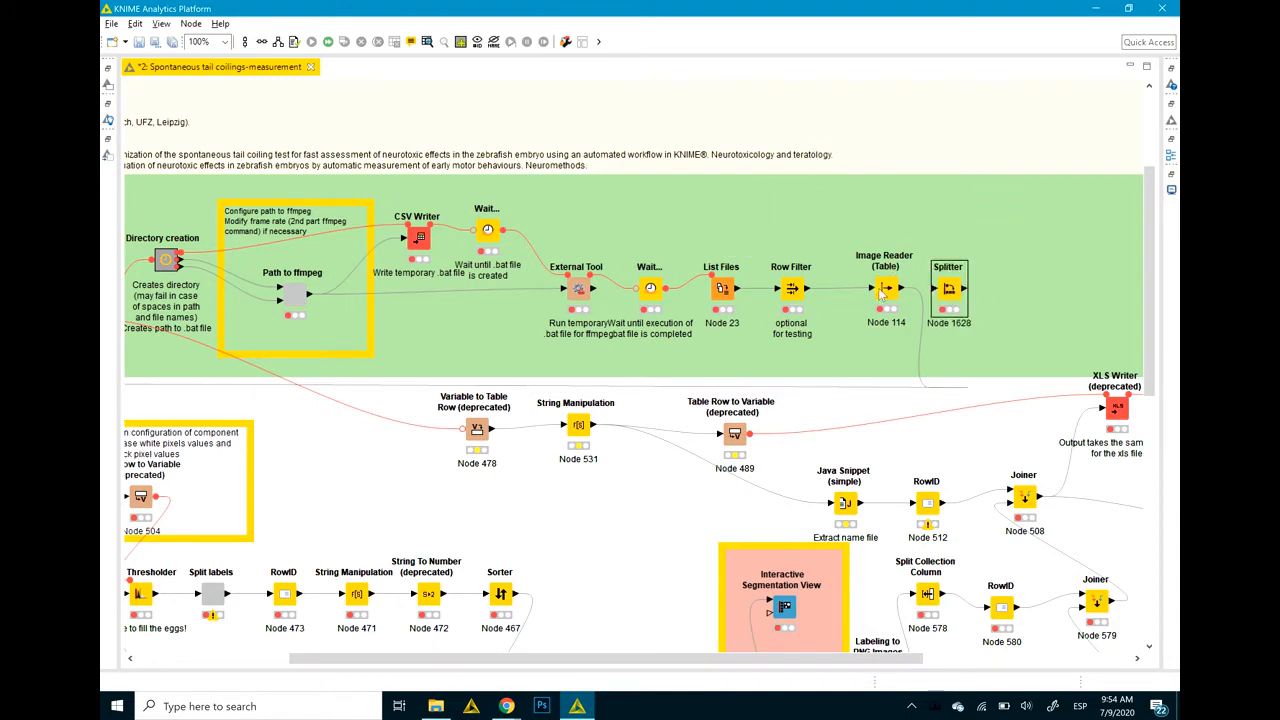
Select the chain of green-area nodes from Directory creation to the Row Filter just before Image Reader (Table)
left_click(796, 304)
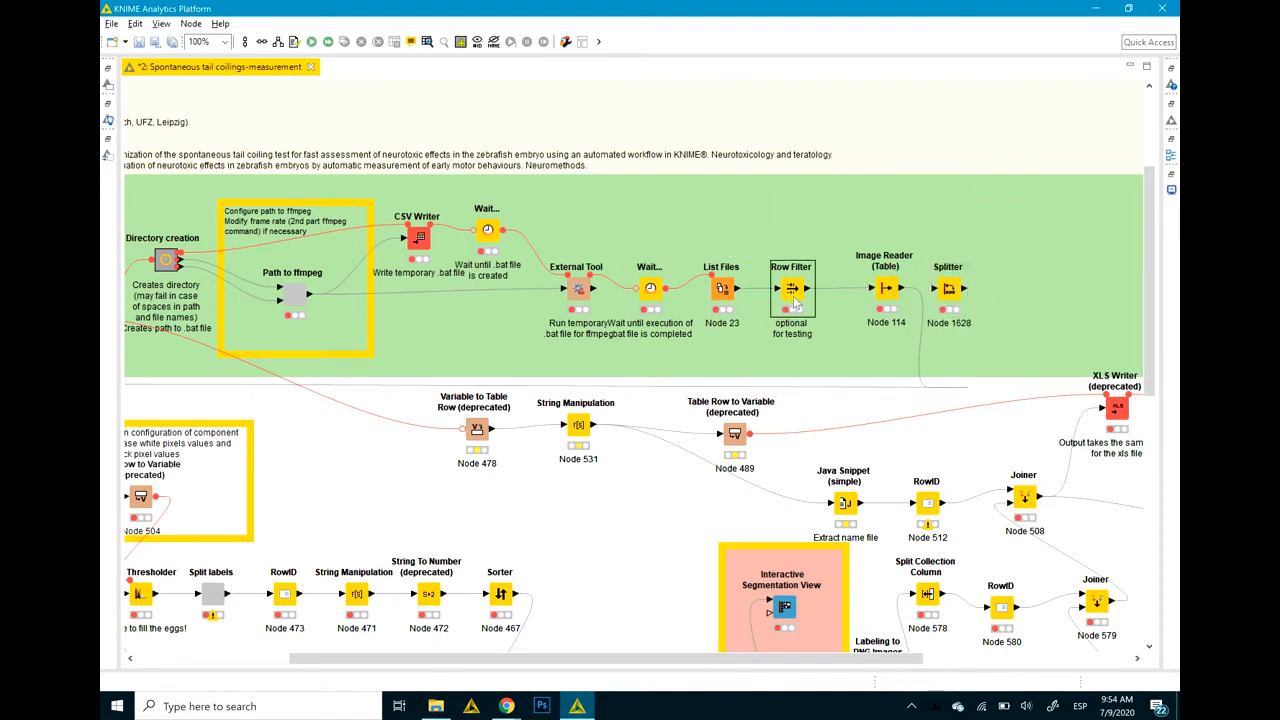
key("shift+Left")
key("shift+Left")
key("shift+Left")
key("shift+Left")
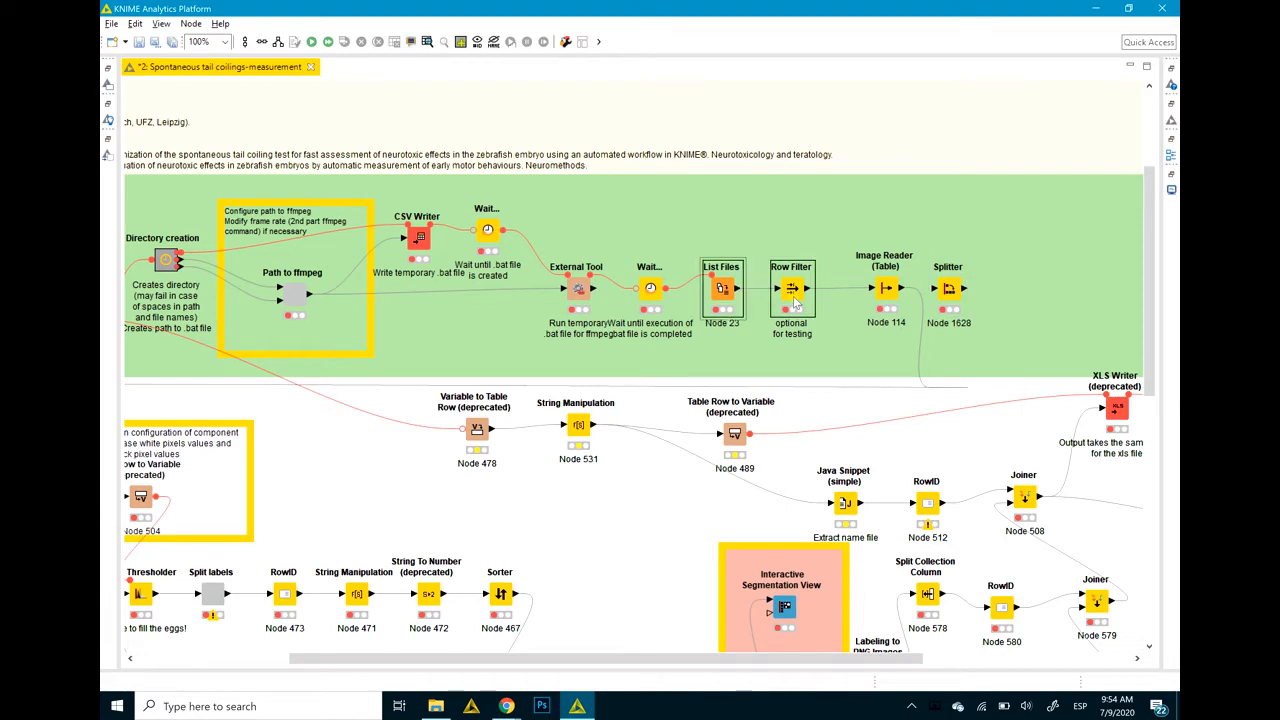
key("shift+Left")
key("shift+Left")
key("shift+Left")
key("shift+Left")
key("shift+Left")
key("shift+Left")
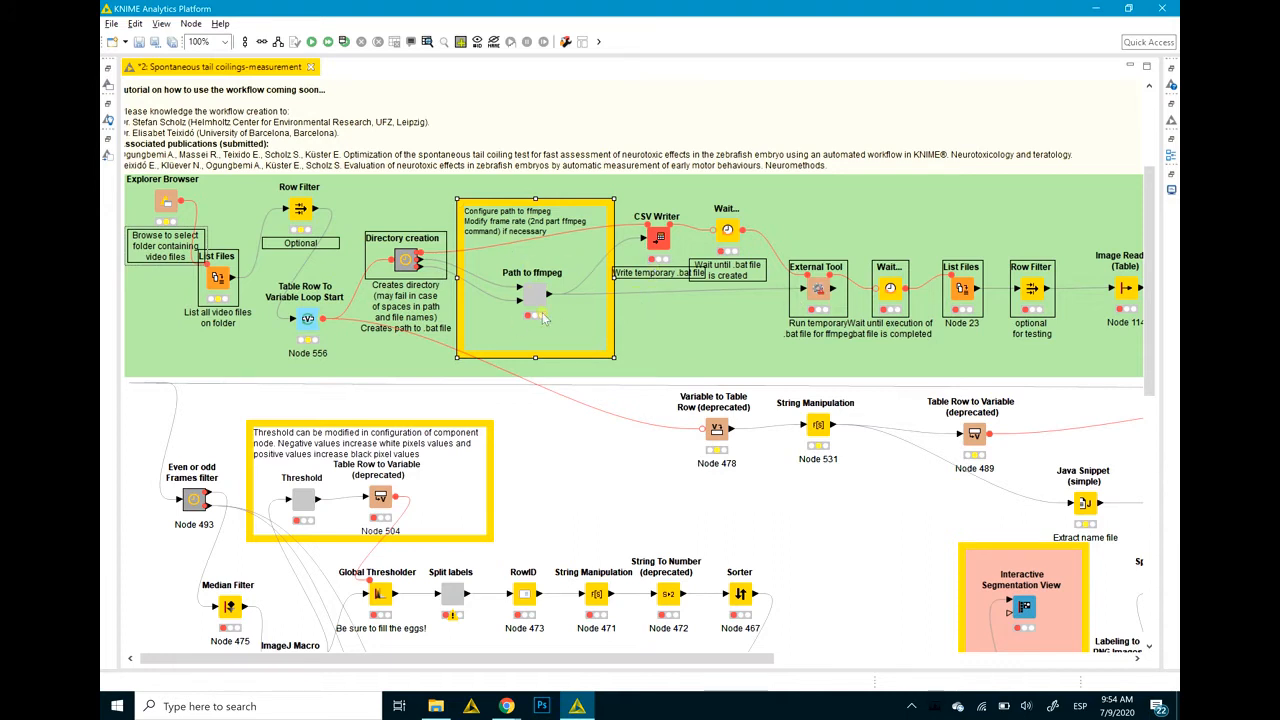
Connect the output of the optional Row Filter beside Explorer Browser to the input of the Image Reader (Table) node
left_click(294, 226)
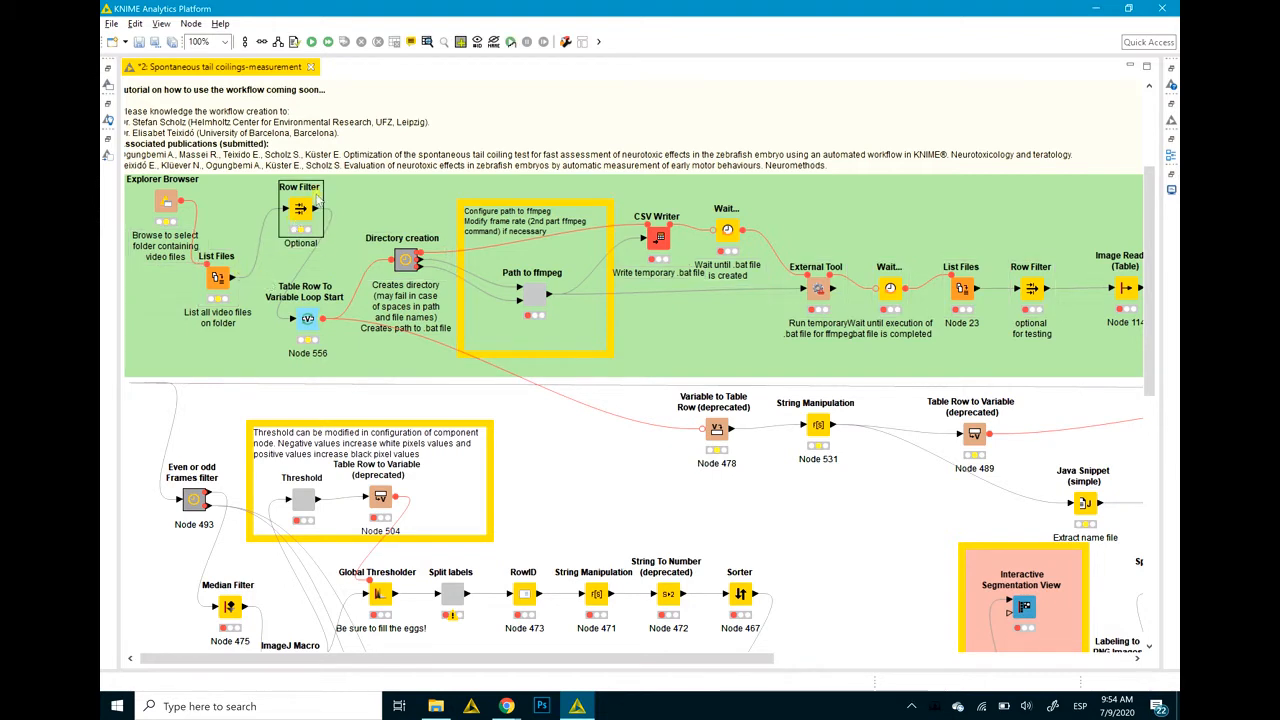
left_click_drag(318, 210, 1118, 292)
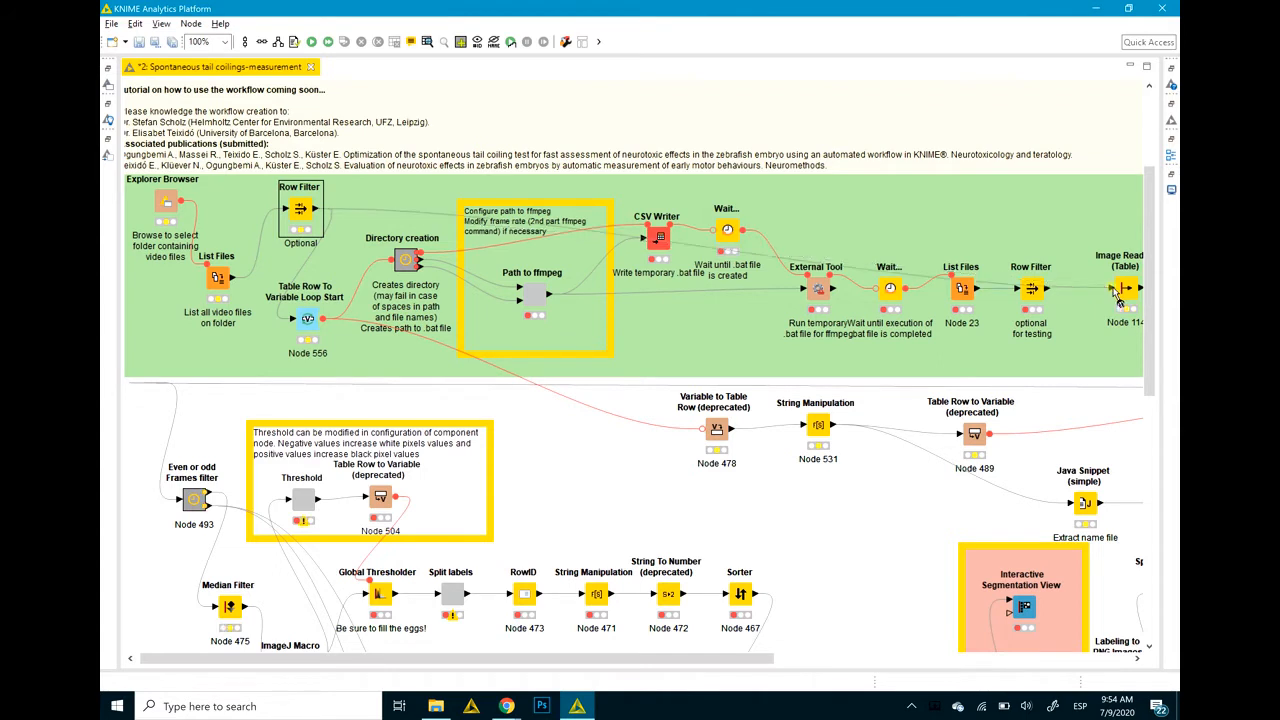
left_click_drag(748, 665, 888, 660)
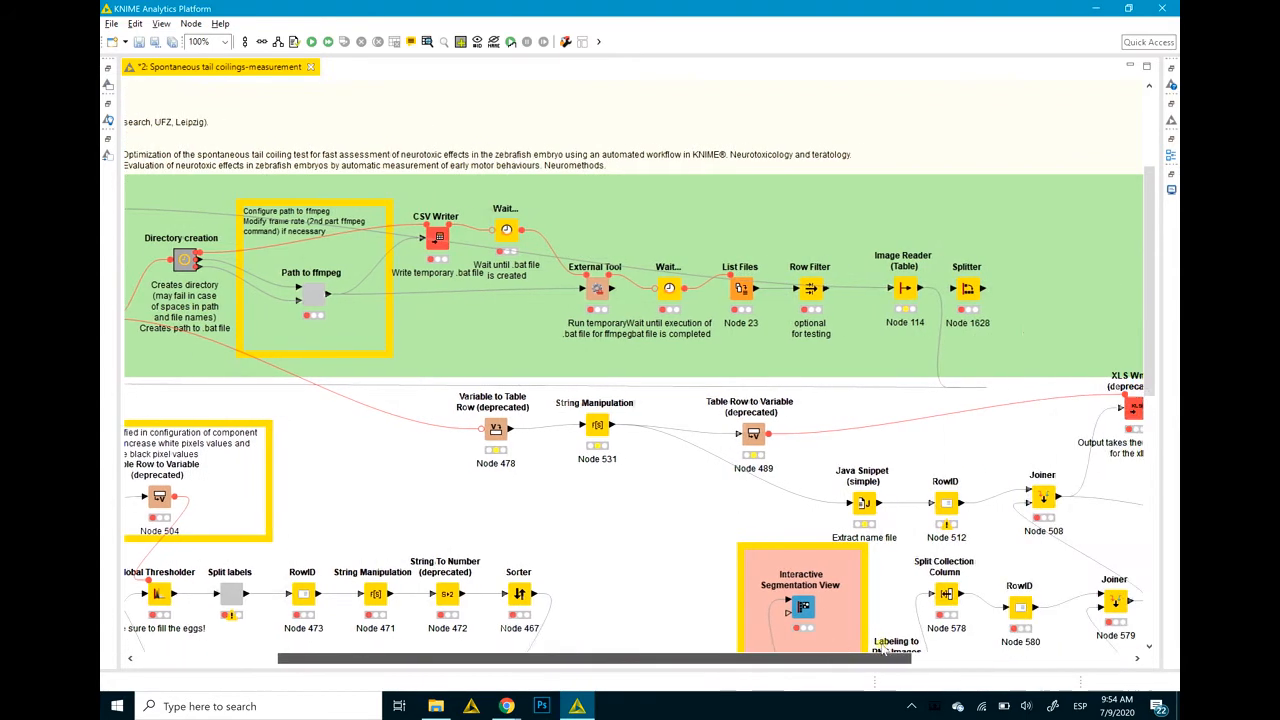
left_click(913, 292)
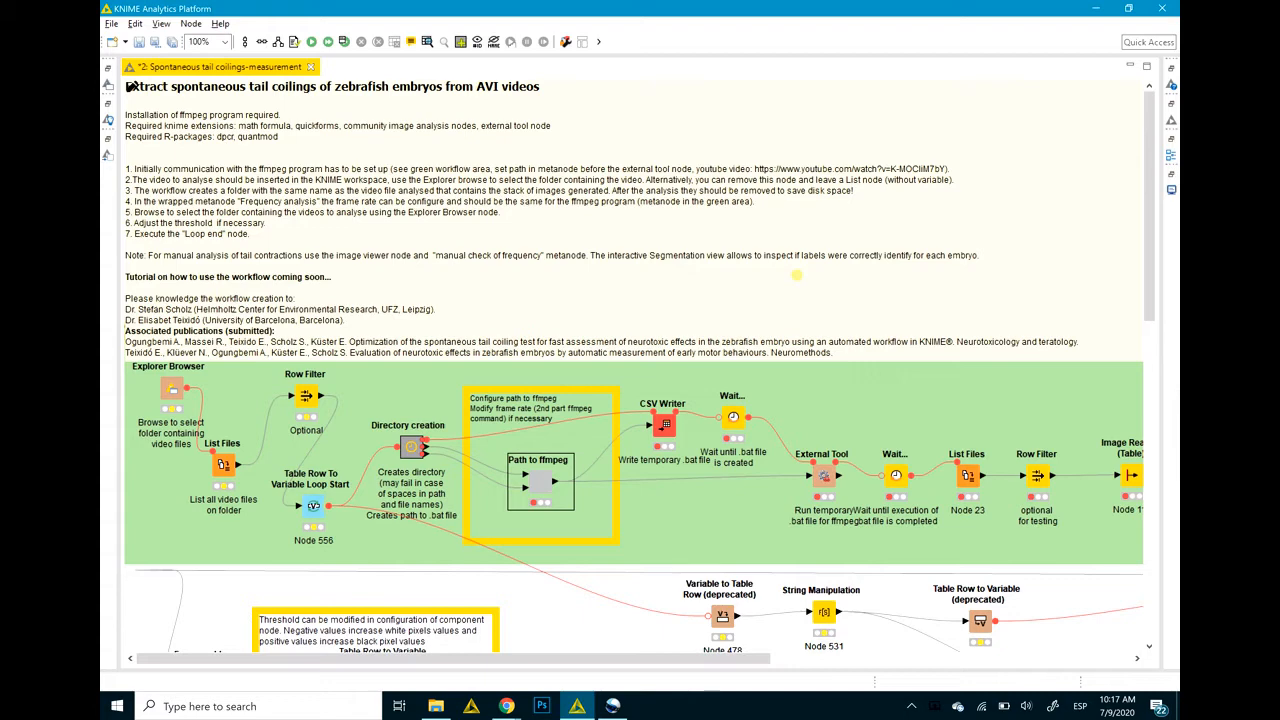
Check the Frames setting of the Path to ffmpeg component, unlock it for changes, and close the configuration without accepting
scroll(797, 274, "down", 3)
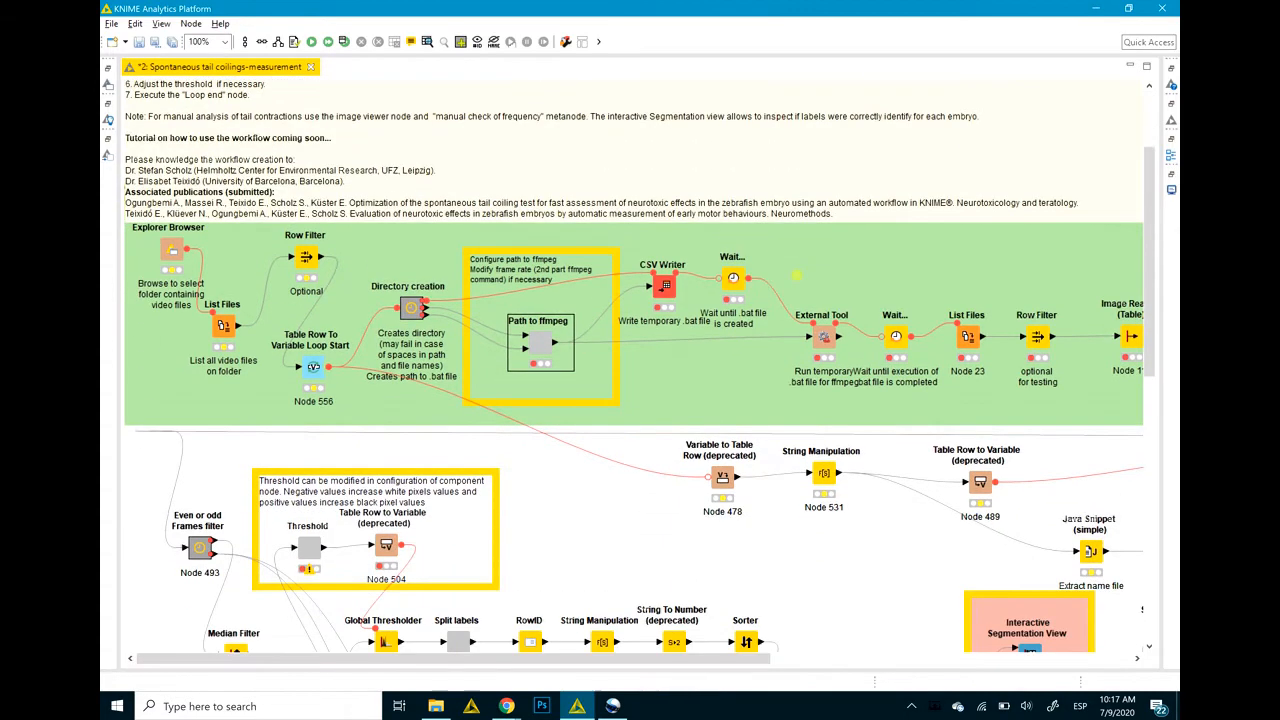
double_click(540, 345)
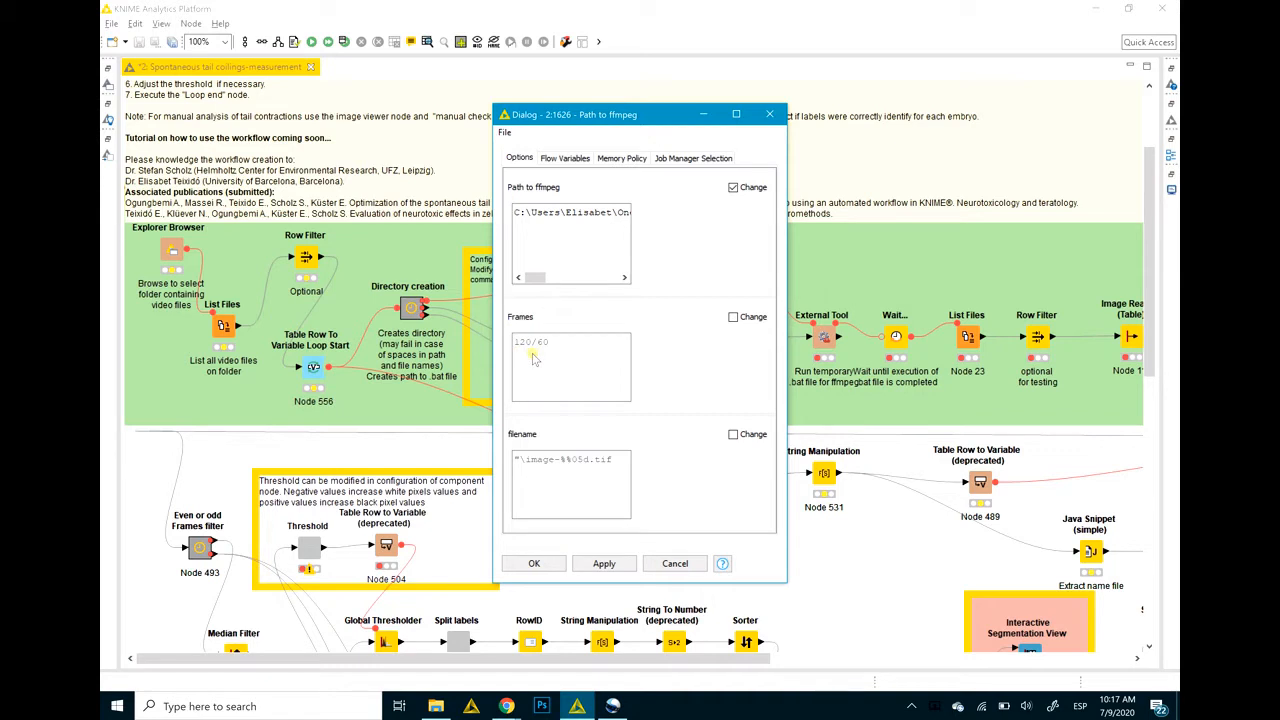
left_click(734, 318)
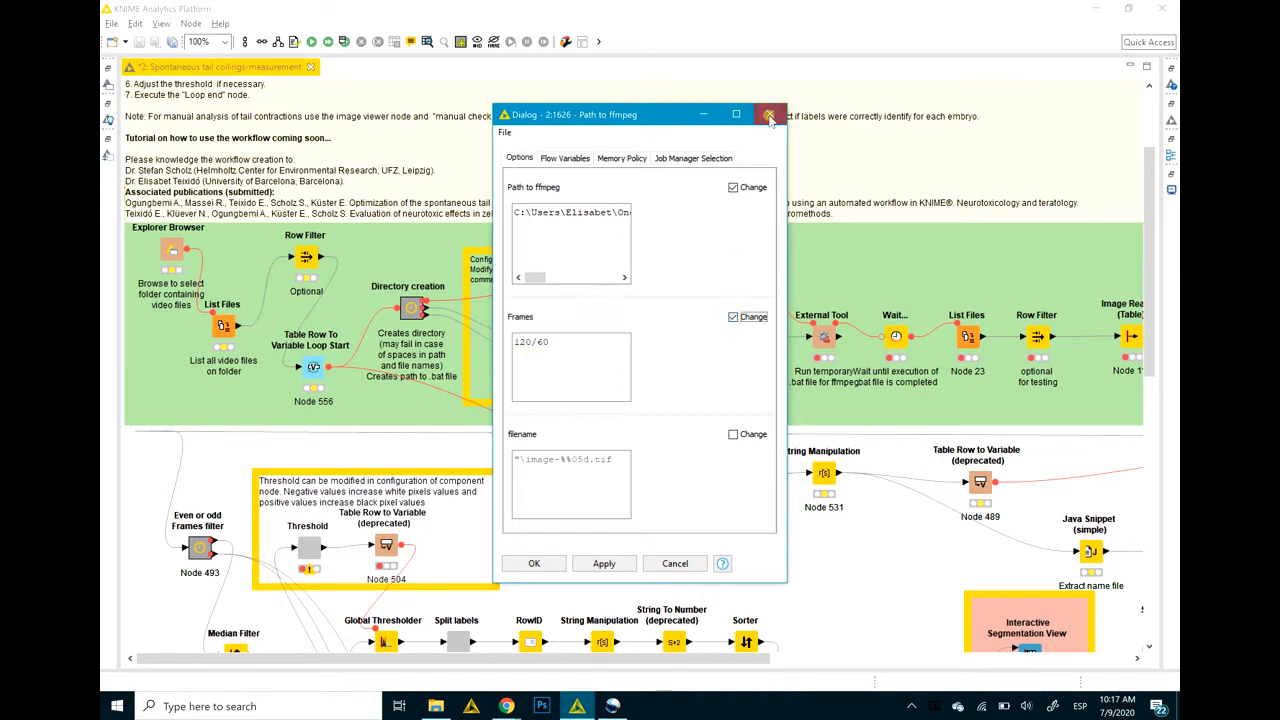
left_click(769, 114)
Review the frame rate, noise cut, threshold and smoothing factor in the Frequency analysis component's configuration and cancel it
scroll(600, 352, "down", 5)
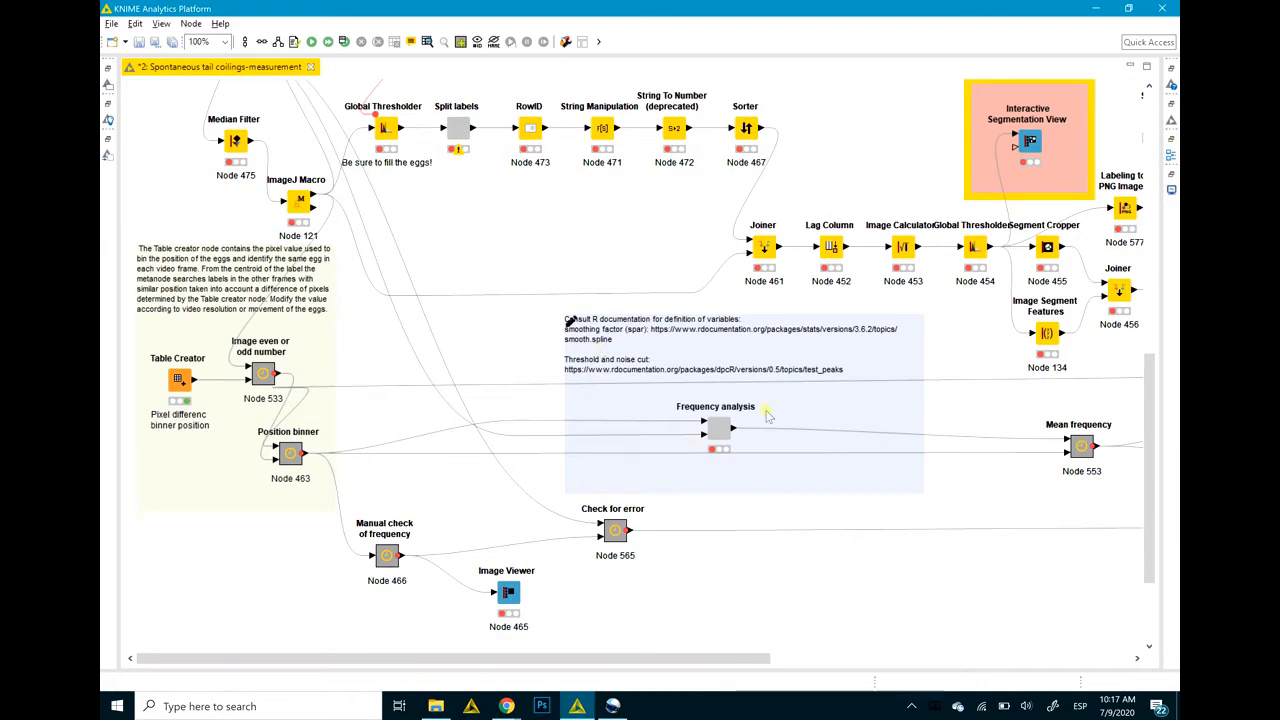
double_click(715, 435)
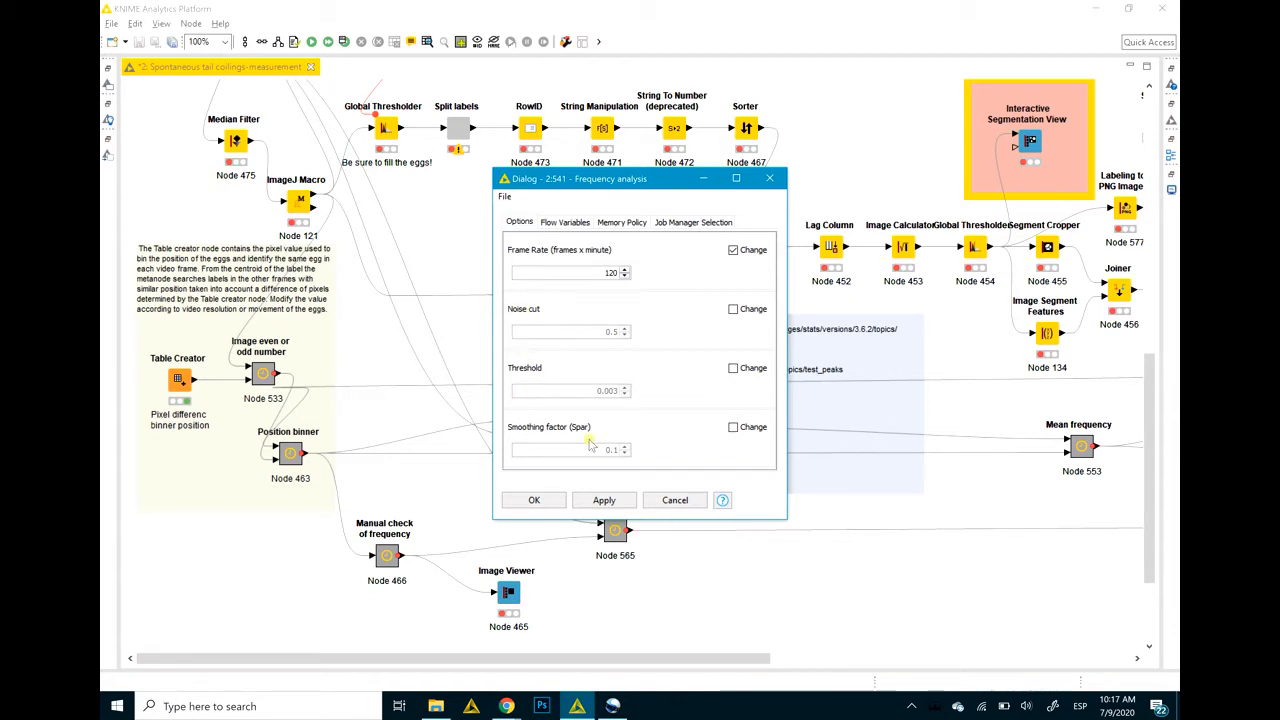
left_click(675, 500)
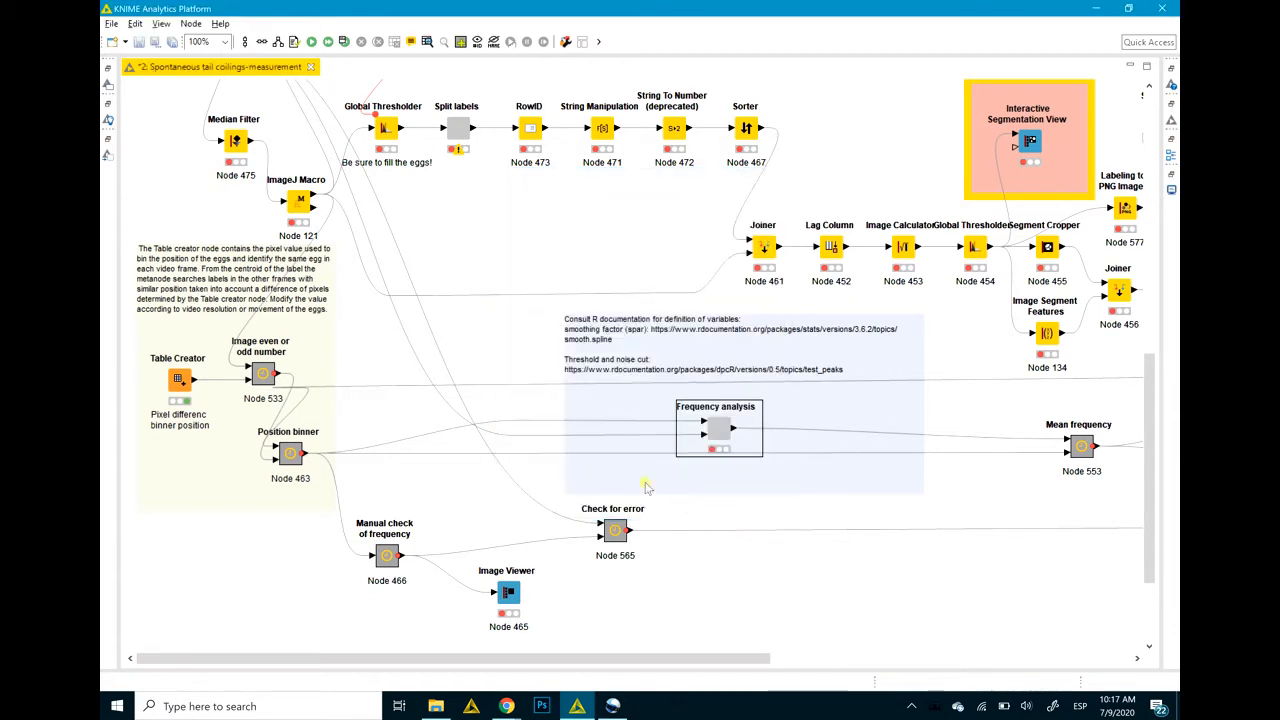
Enable changing the Threshold value in the Threshold component's configuration and accept the dialog
scroll(585, 298, "up", 5)
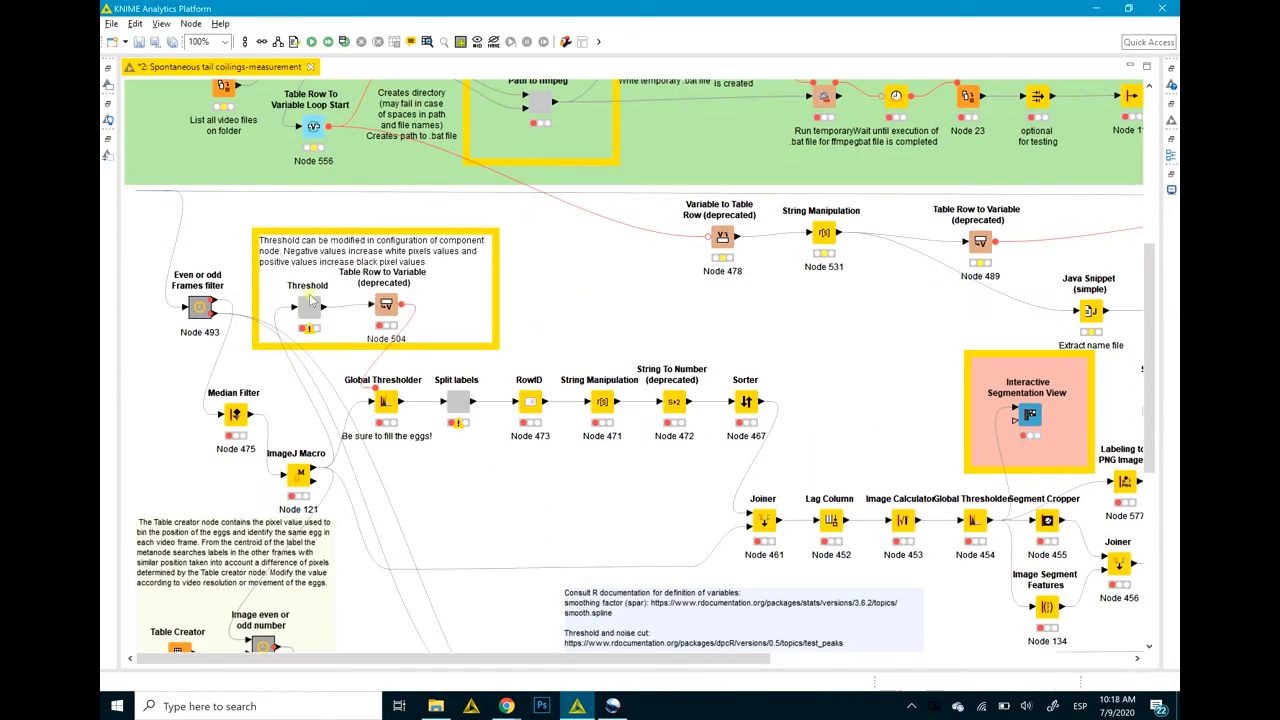
mouse_move(312, 330)
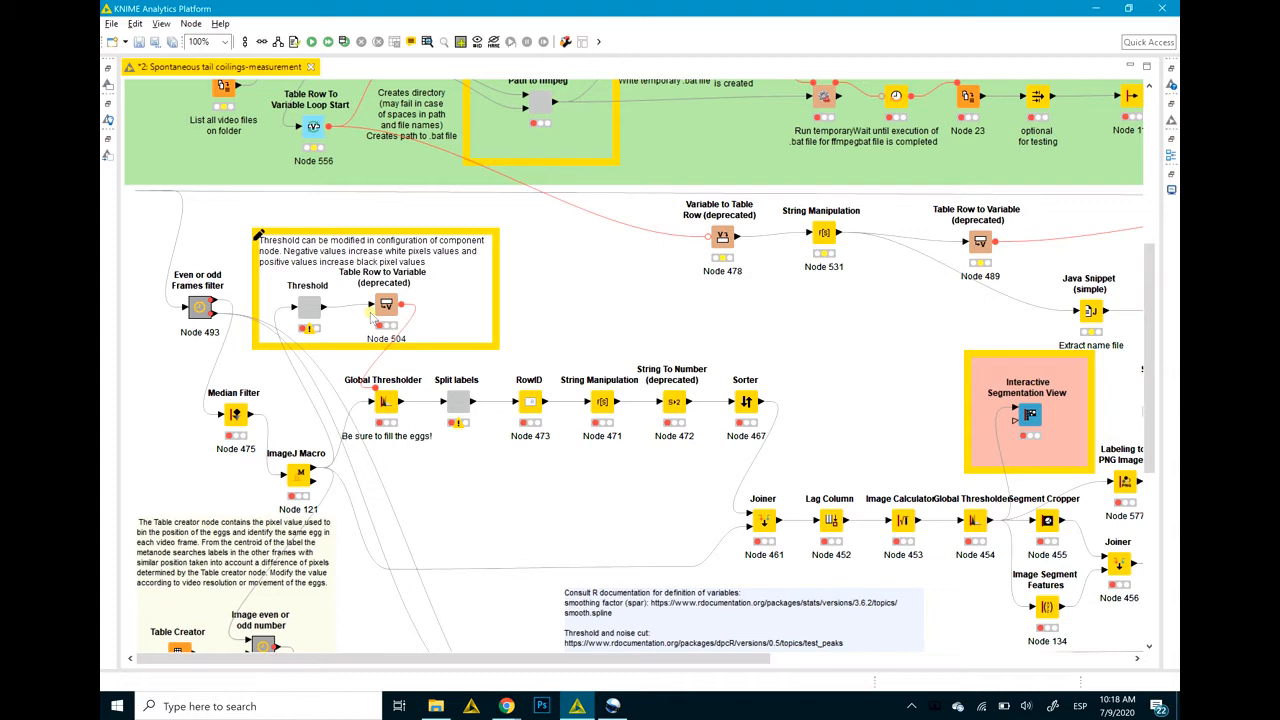
double_click(310, 310)
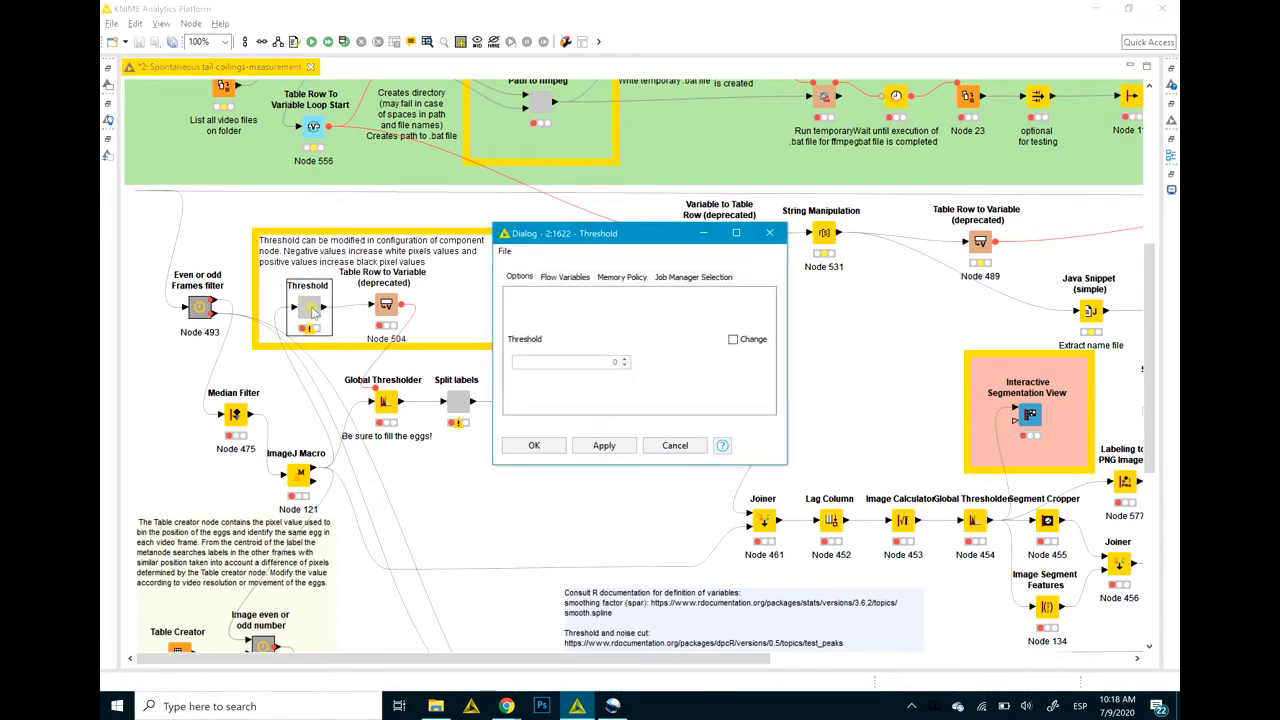
left_click(733, 340)
double_click(607, 362)
left_click(538, 445)
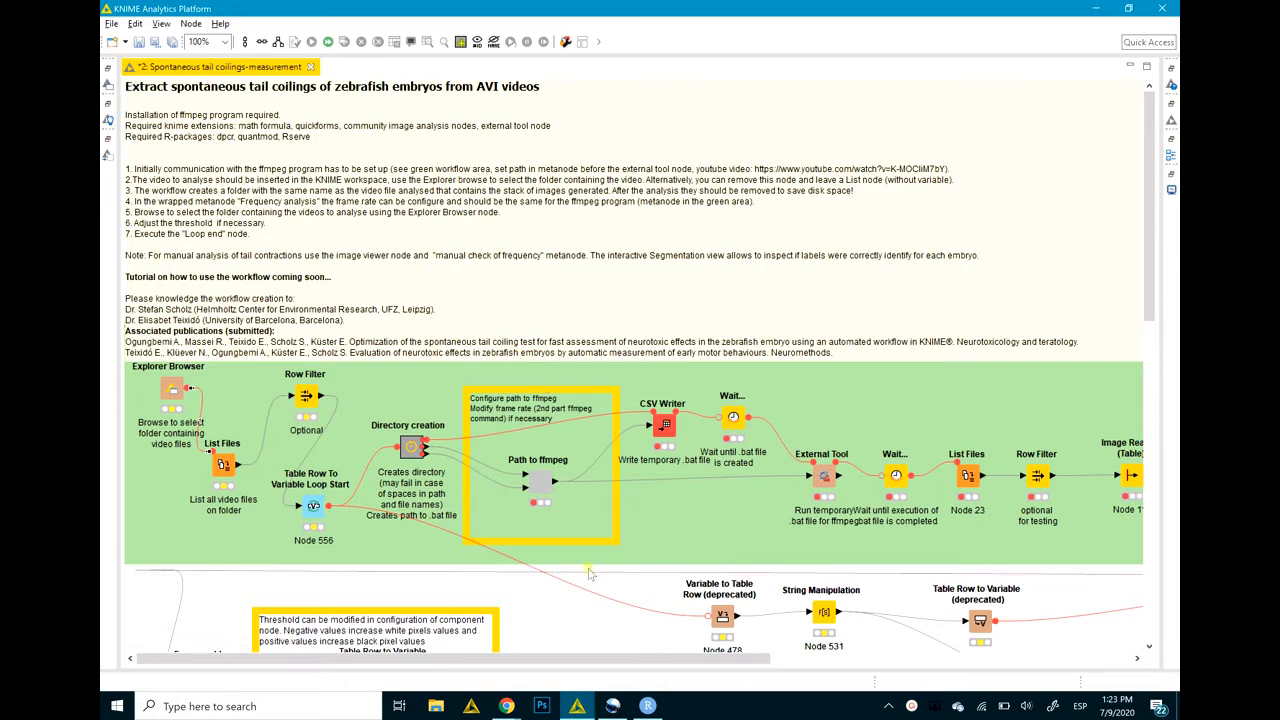
Switch to RStudio, enter Rserve as the package to install from Repository (CRAN), and cancel the installation
left_click(648, 706)
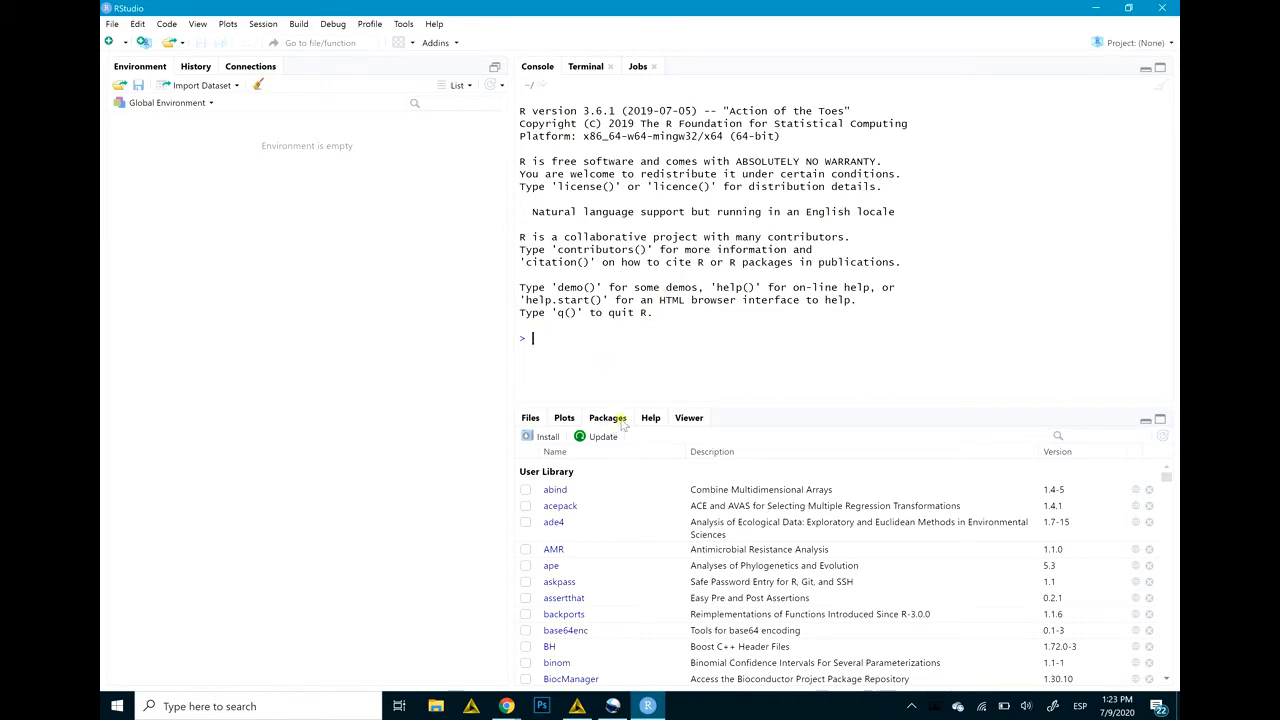
left_click(547, 438)
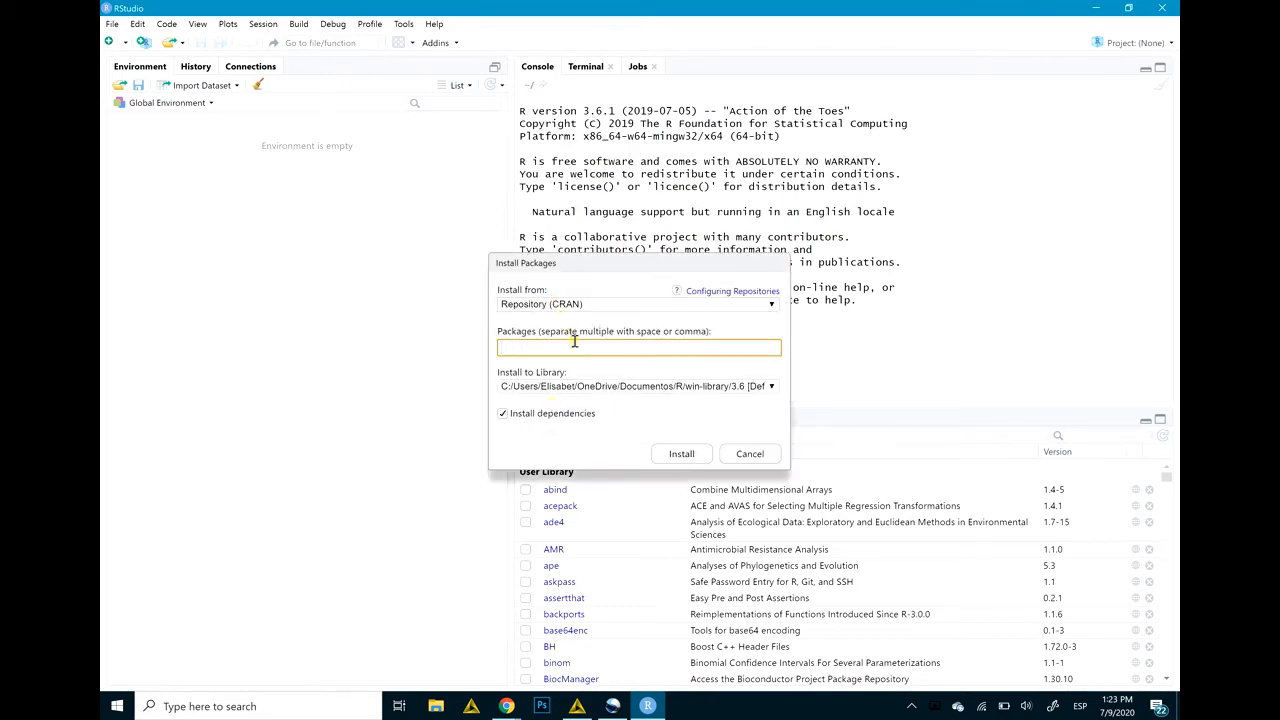
type("Rse")
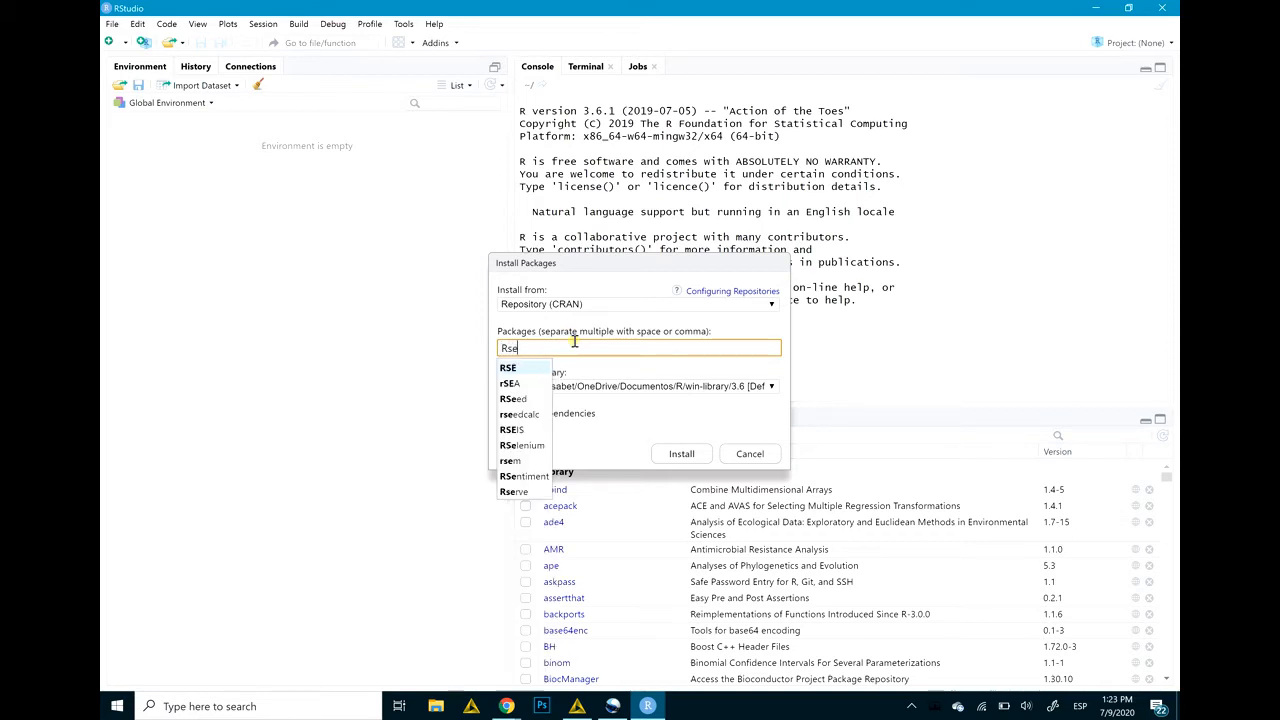
type("rve")
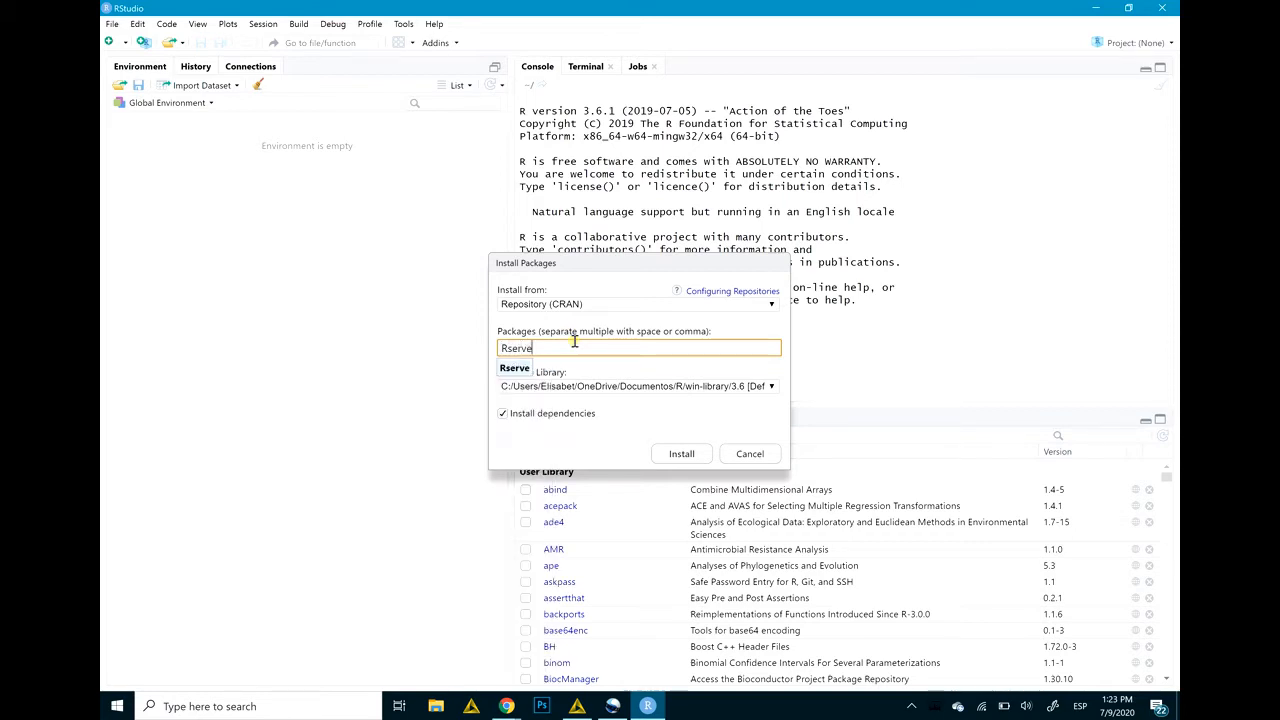
key("Return")
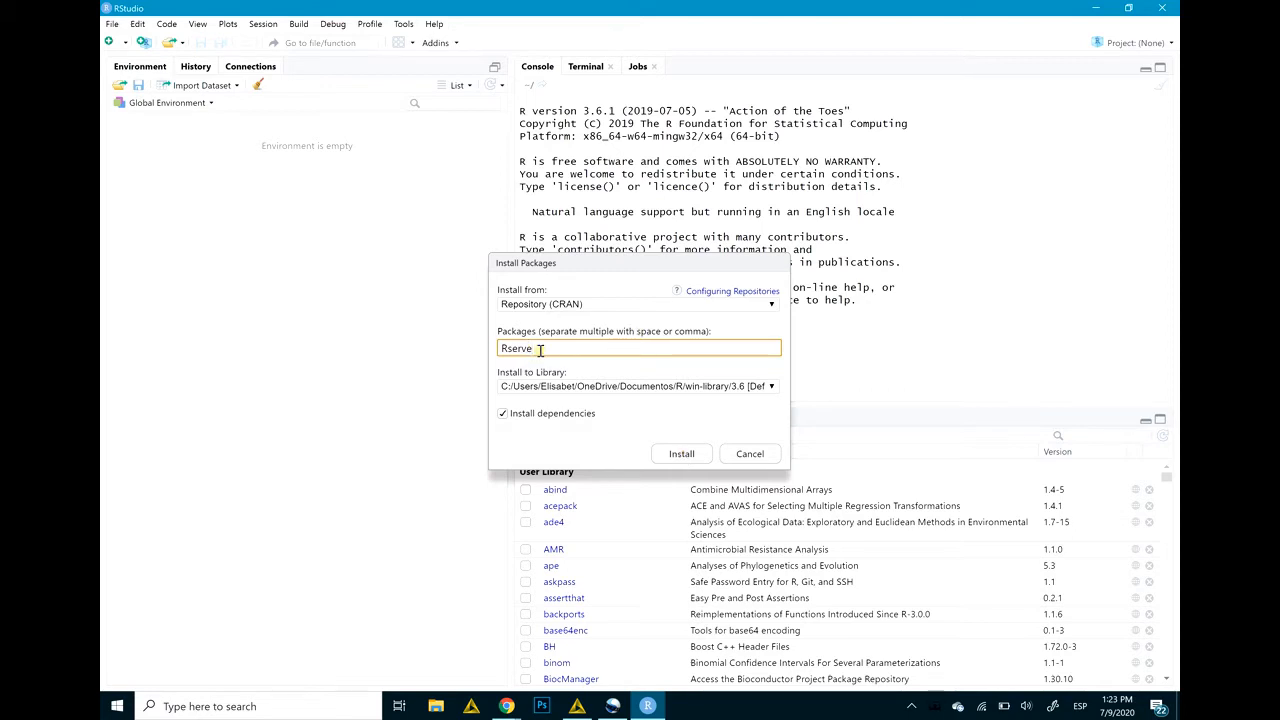
left_click(749, 453)
Switch to KNIME Analytics Platform, check the Path to R Home in the KNIME R preferences, and apply them
mouse_move(578, 706)
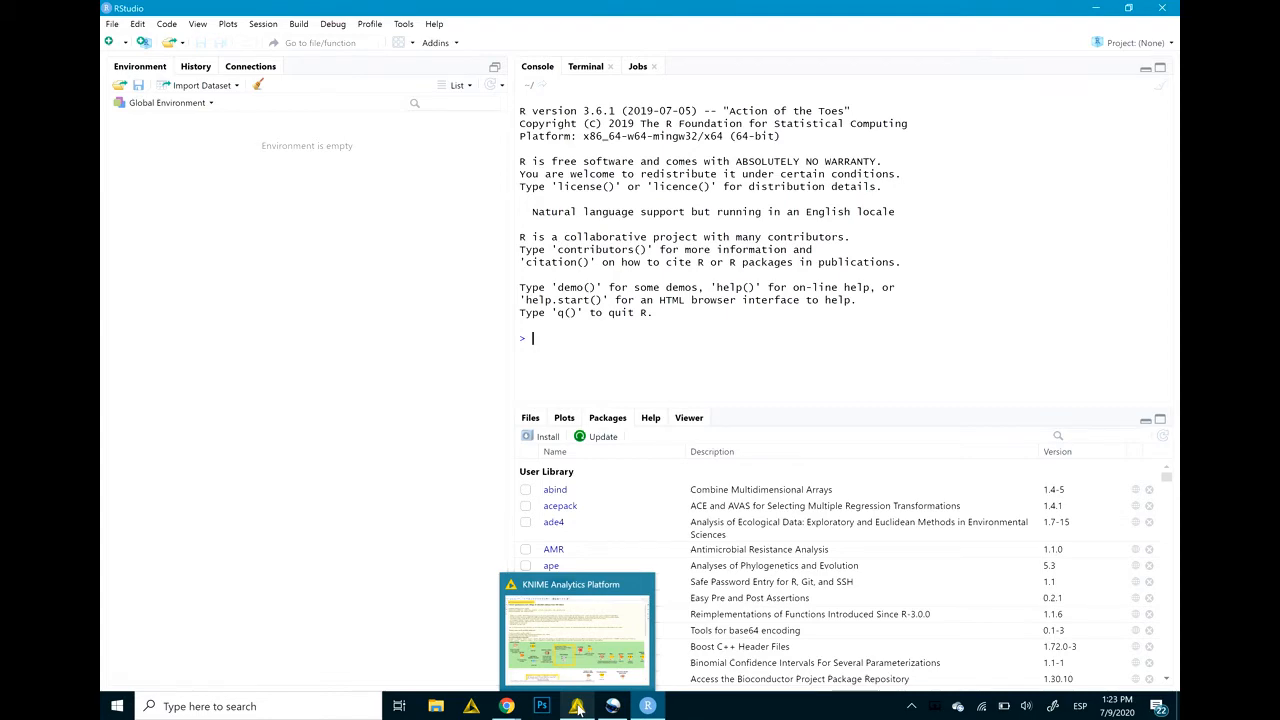
left_click(578, 706)
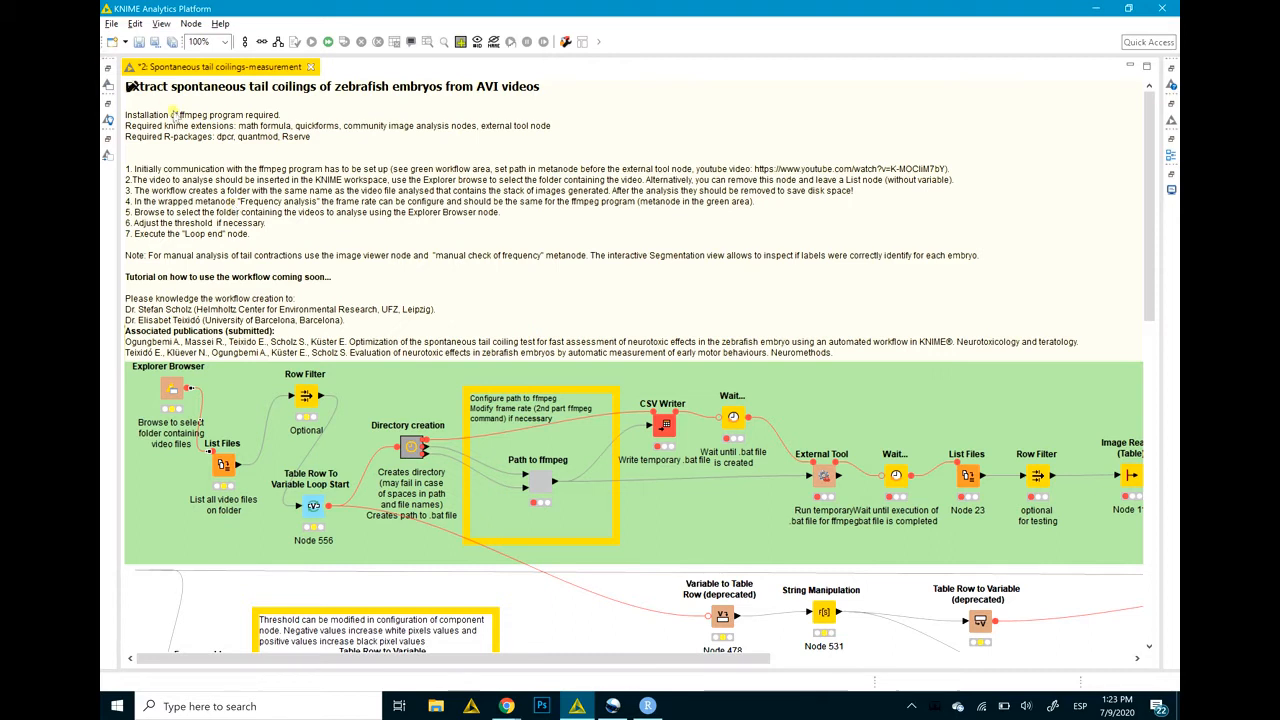
left_click(111, 23)
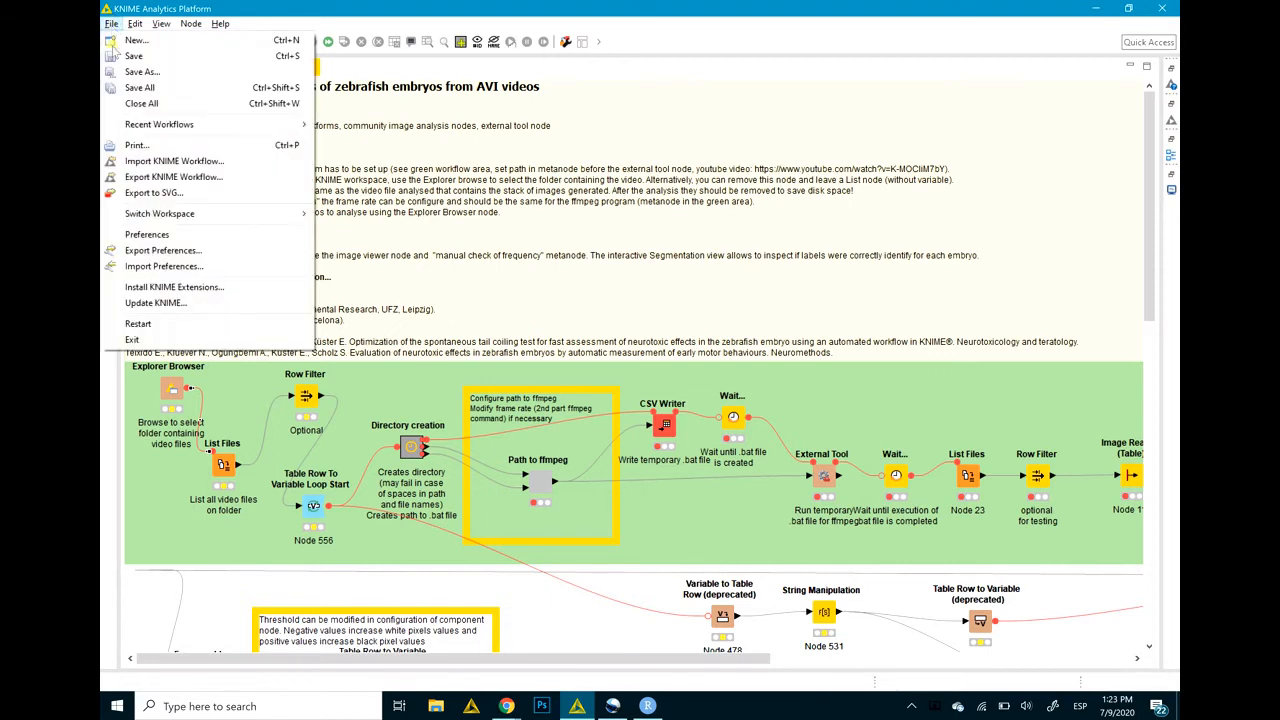
left_click(147, 234)
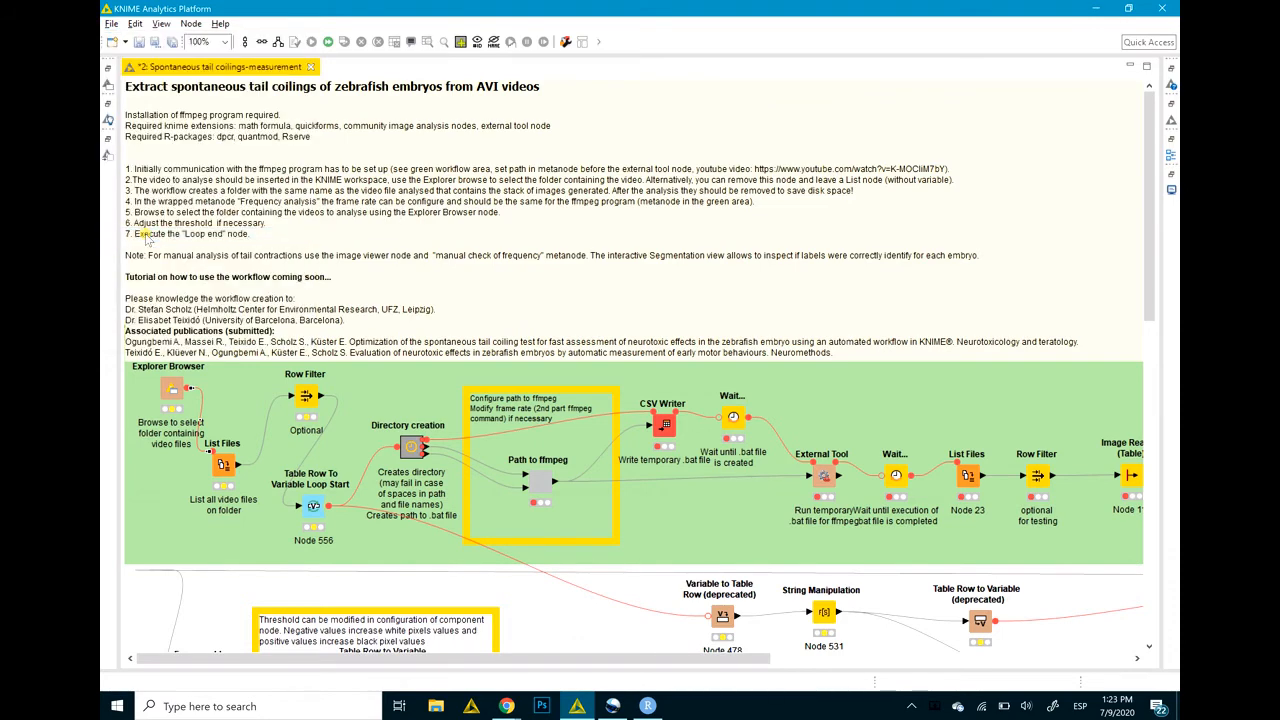
scroll(210, 200, "up", 2)
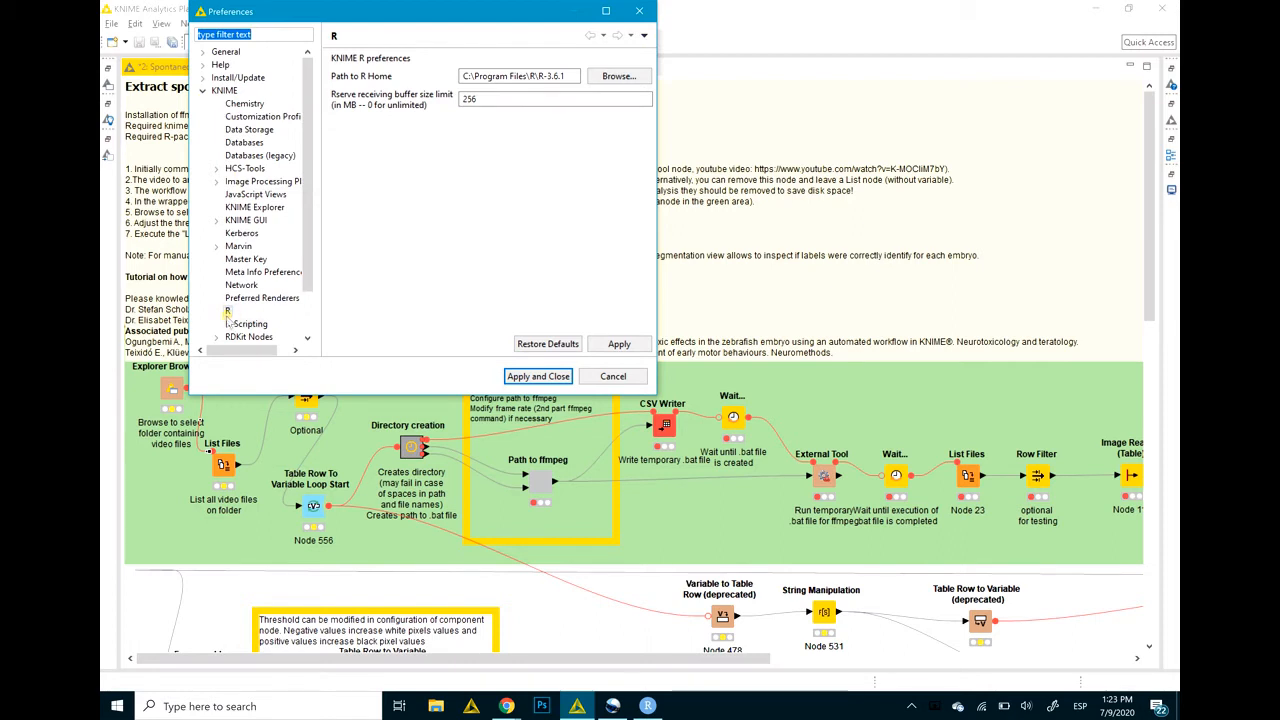
left_click(227, 313)
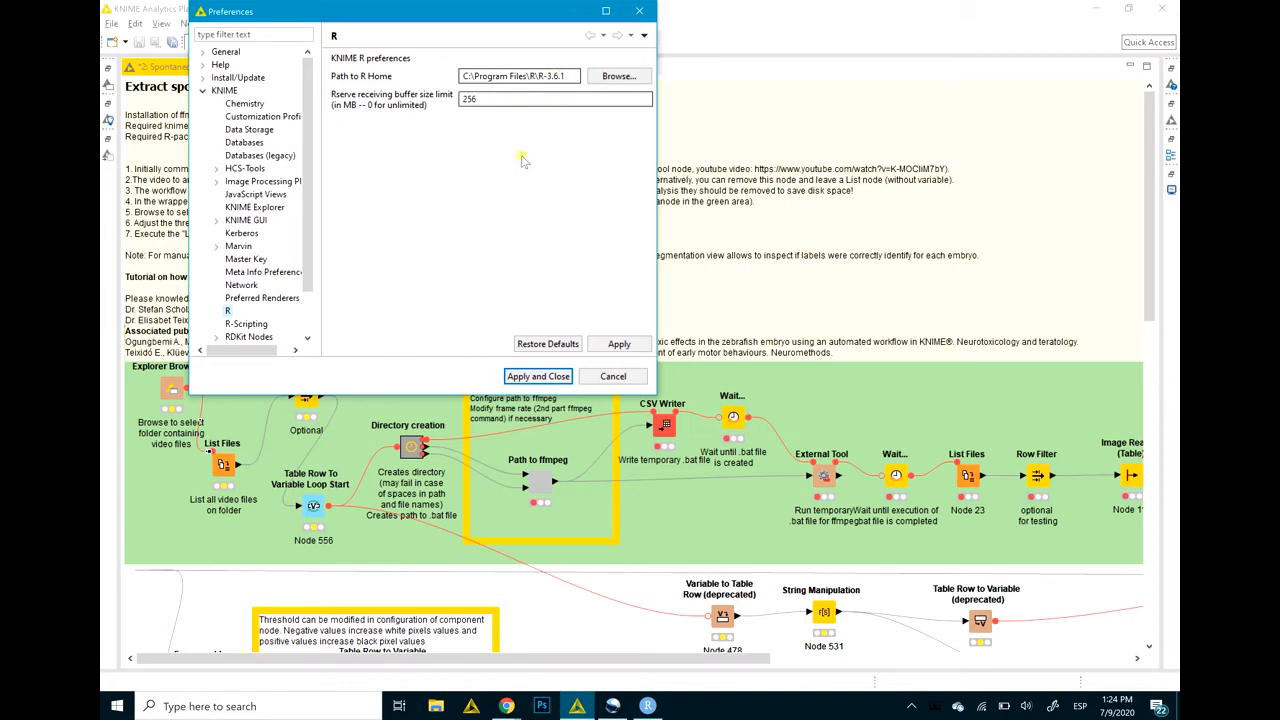
left_click(538, 377)
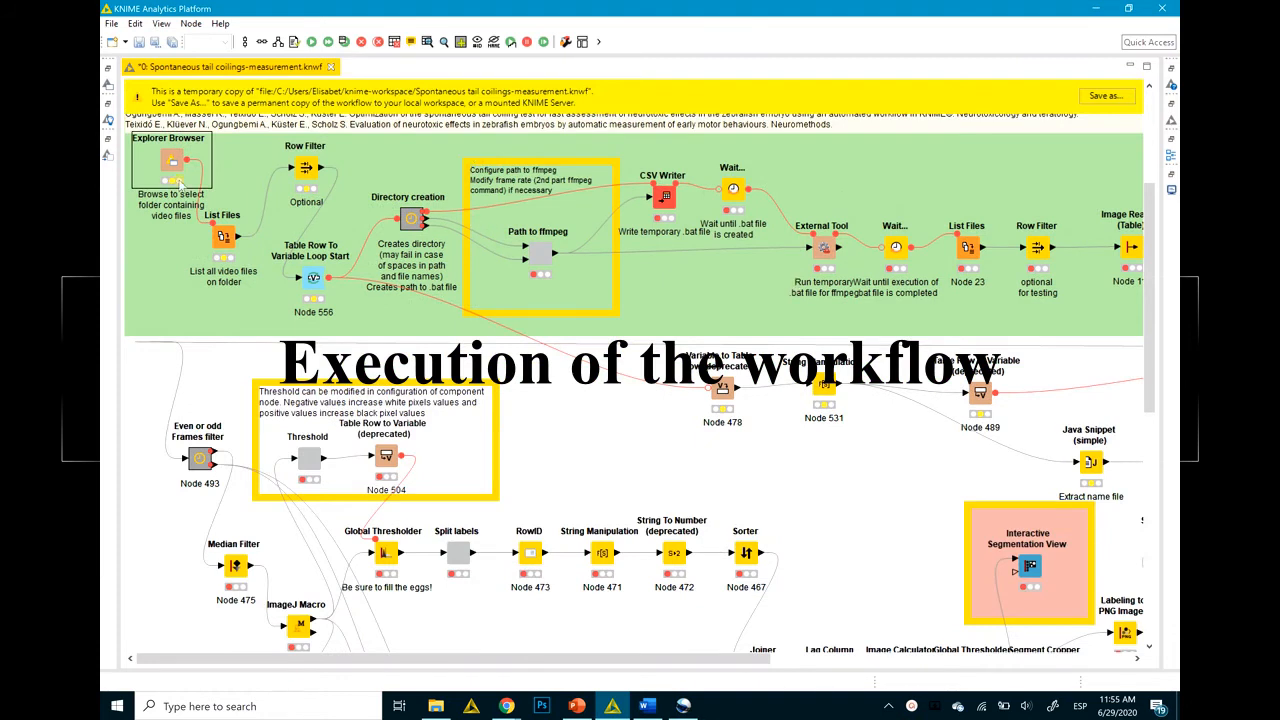
Examine the target location of the Explorer Browser node and the file extension filter of the first List Files node, closing both configurations
double_click(174, 167)
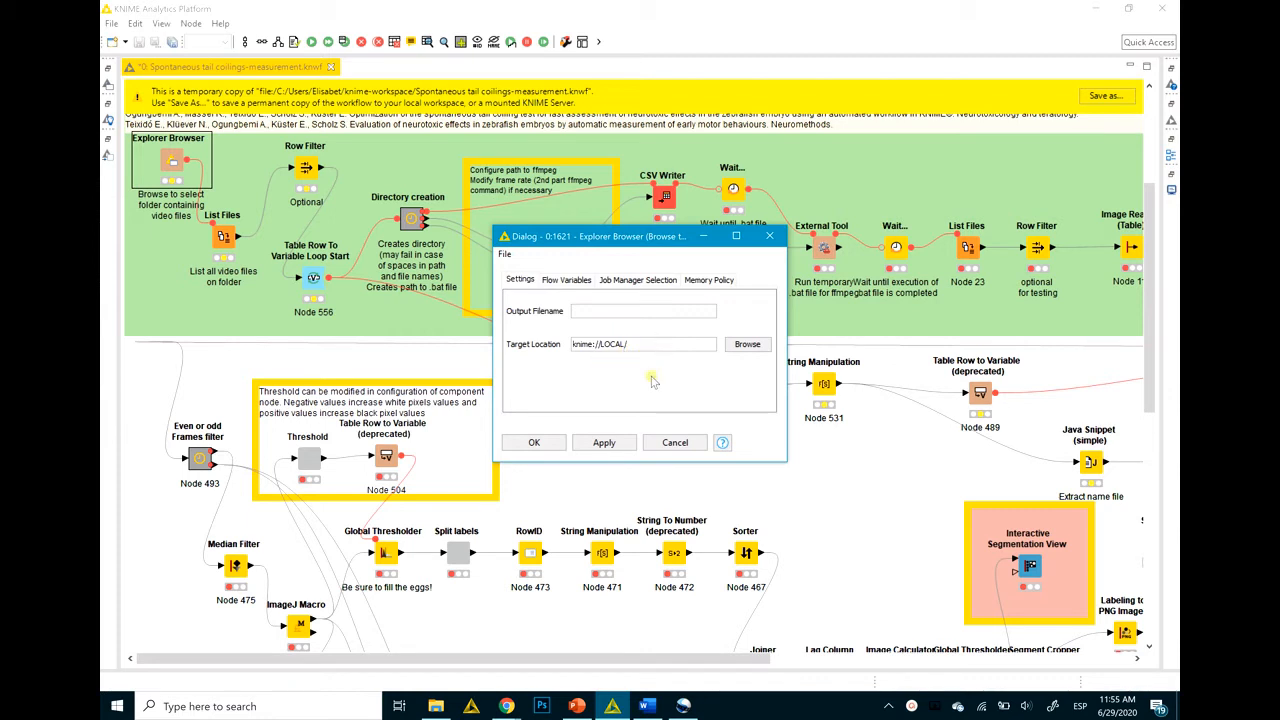
left_click(769, 236)
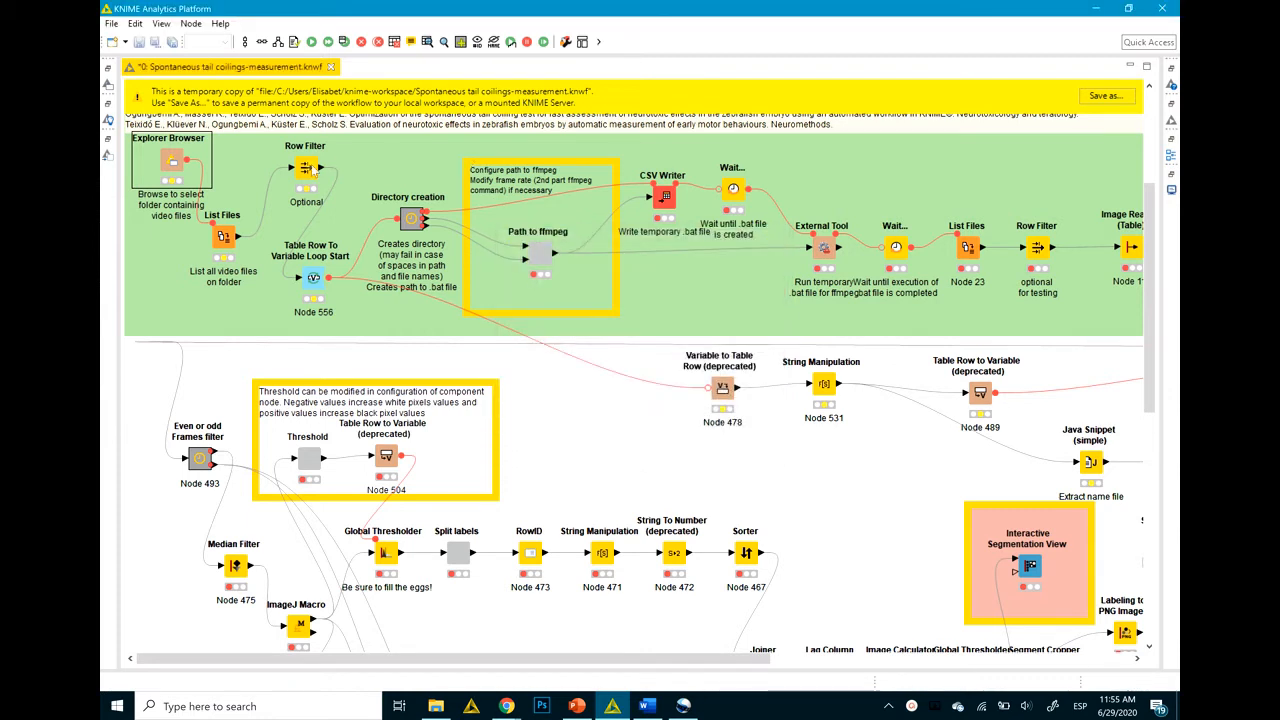
double_click(222, 240)
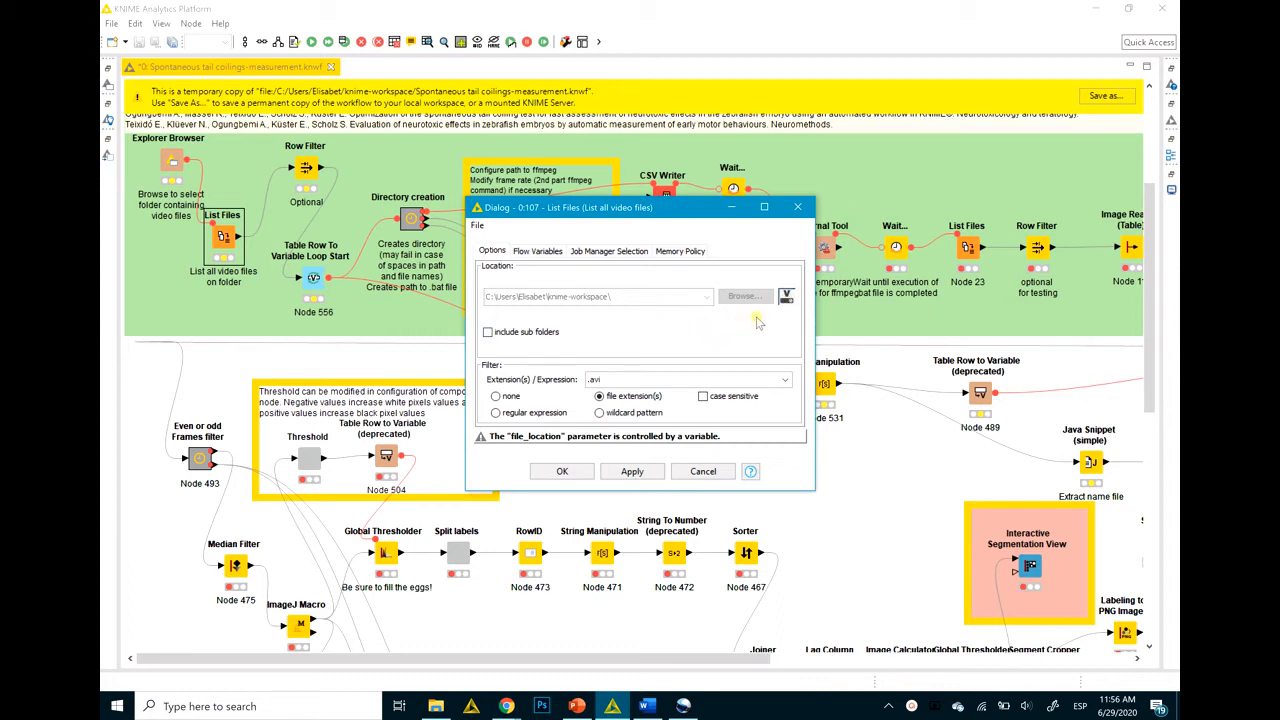
left_click(799, 208)
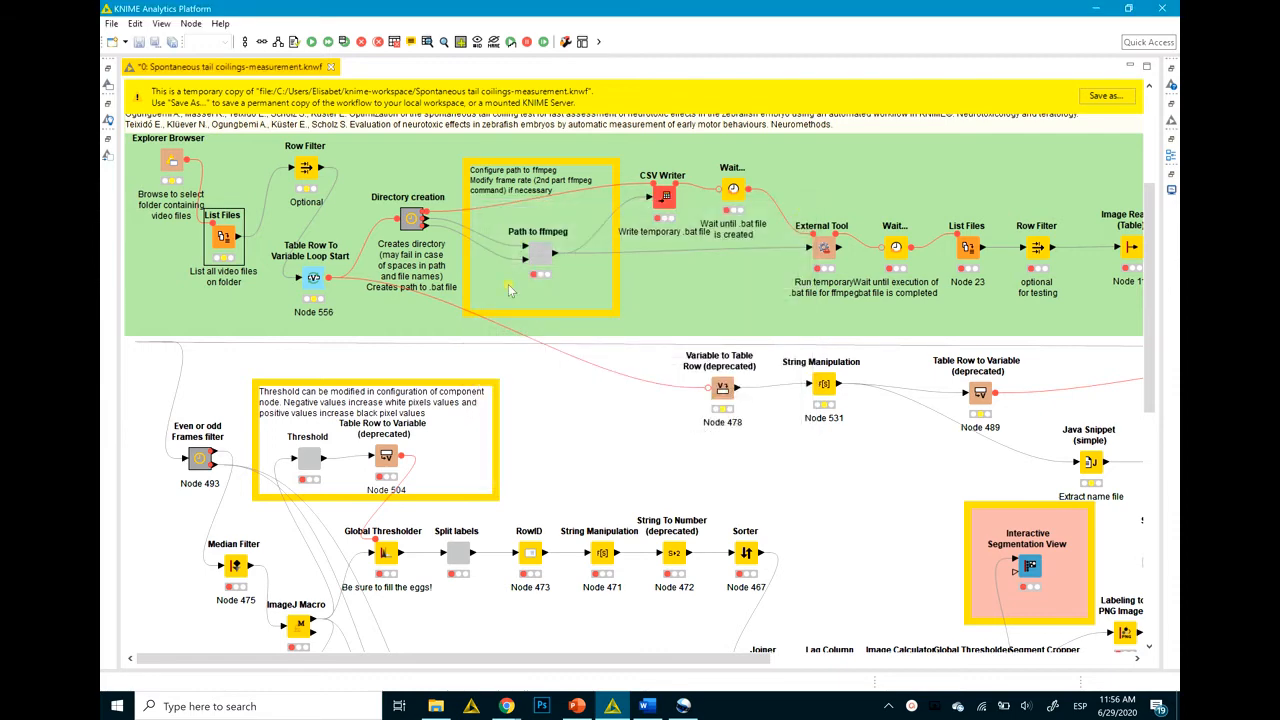
scroll(508, 284, "down", 3)
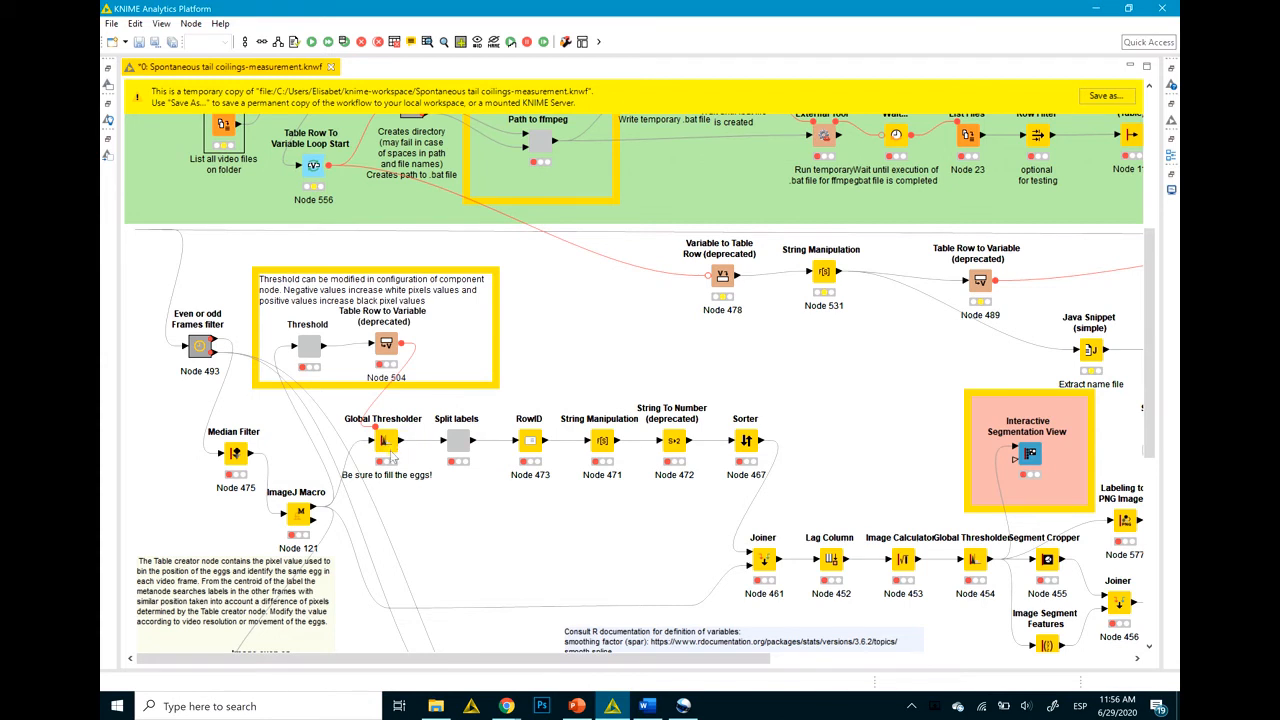
Execute the Global Thresholder node and open its image view, inspect the thresholded egg images across the frames, and close the viewer
right_click(386, 448)
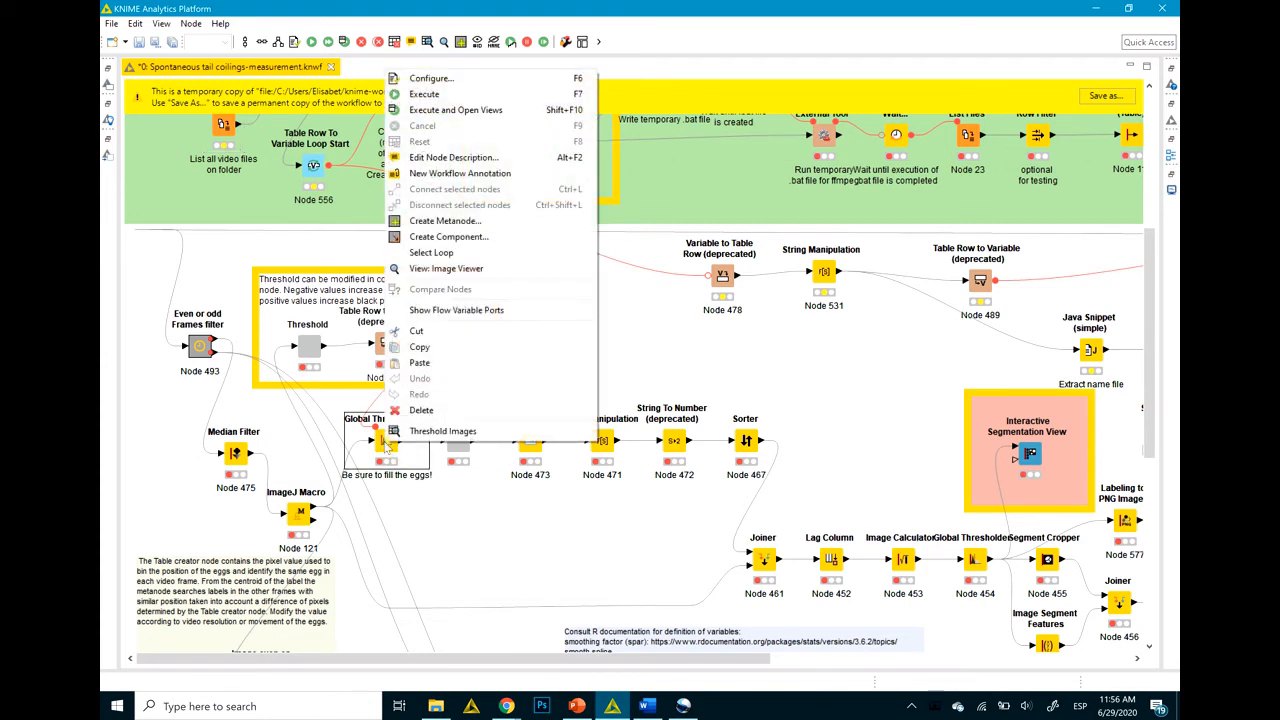
left_click(489, 113)
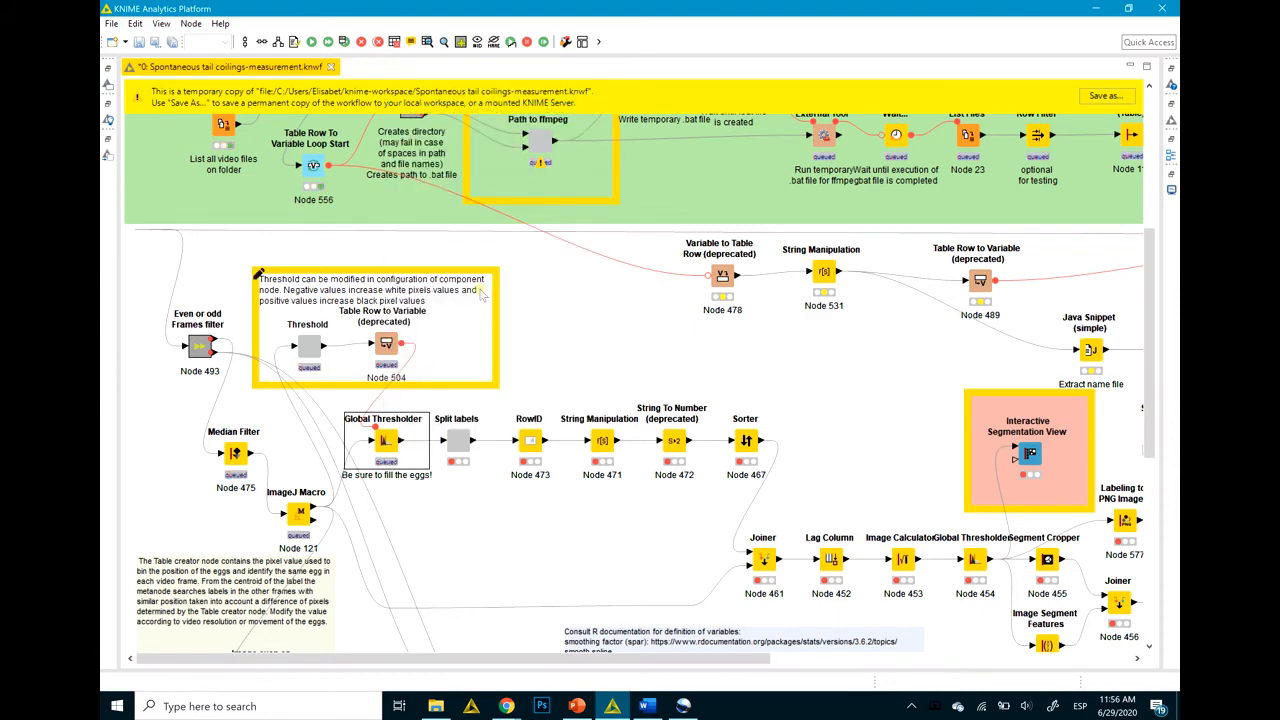
scroll(470, 200, "up", 3)
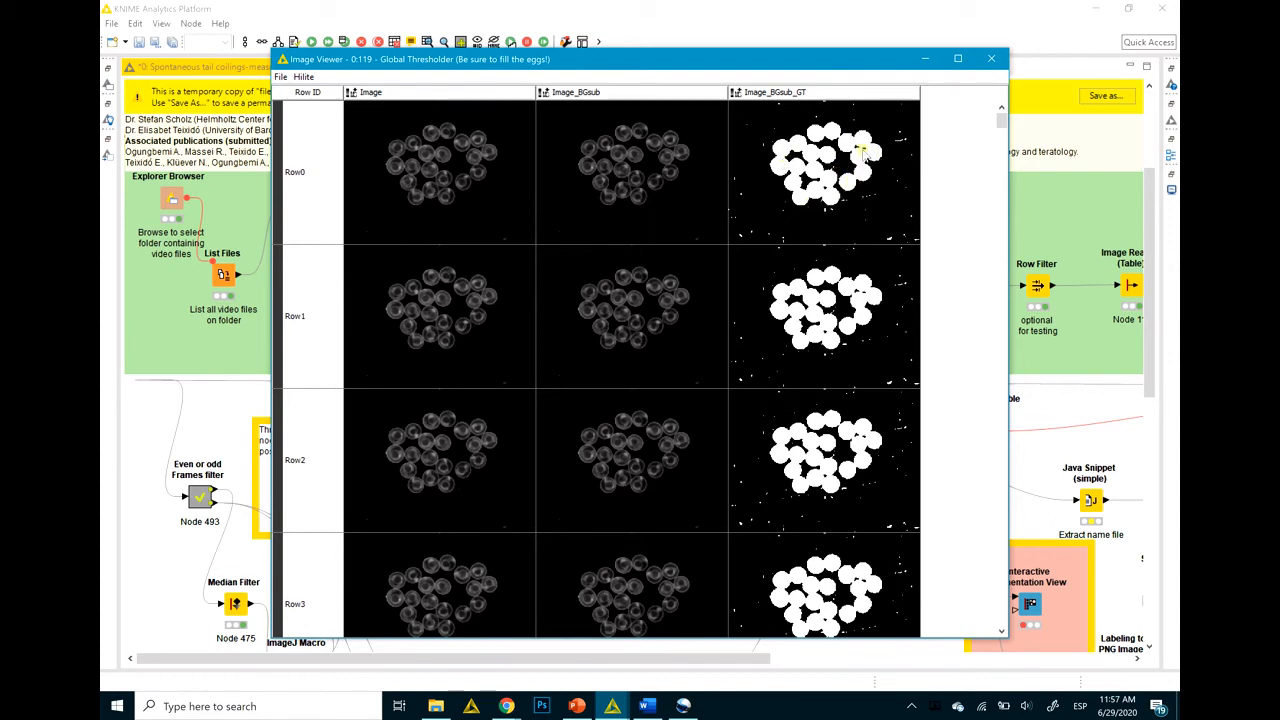
scroll(822, 220, "down", 3)
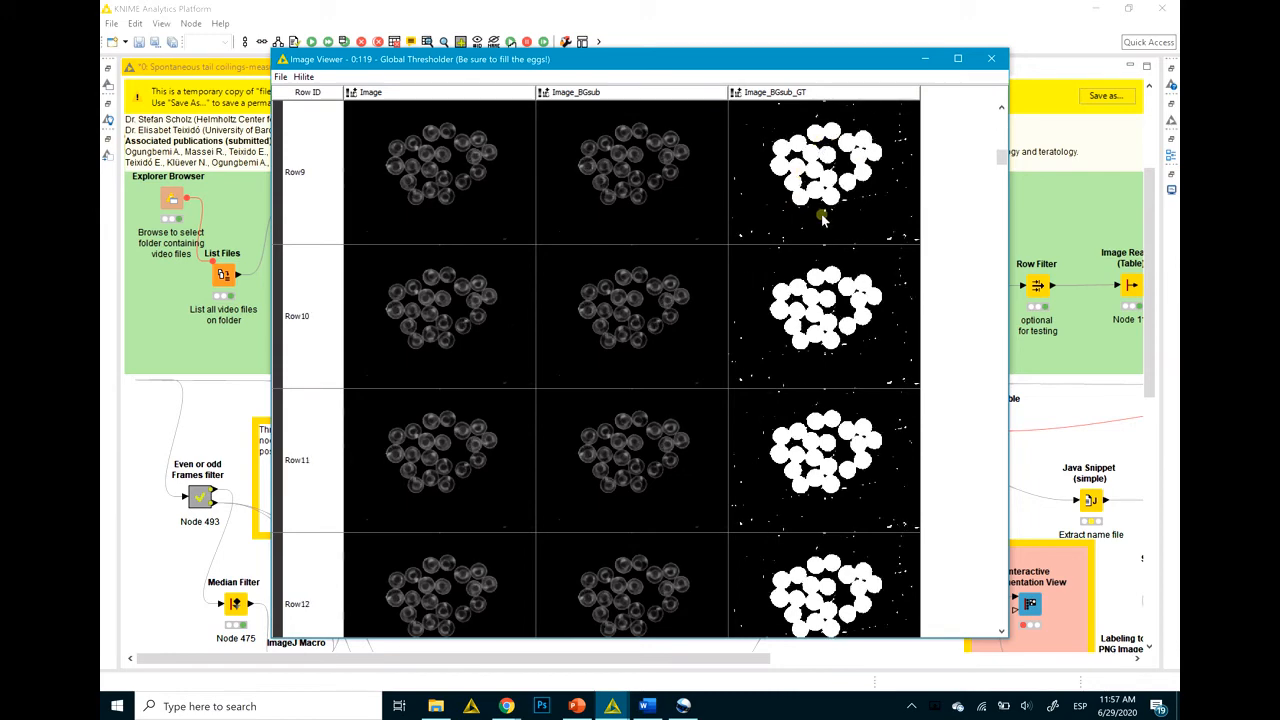
scroll(822, 220, "down", 9)
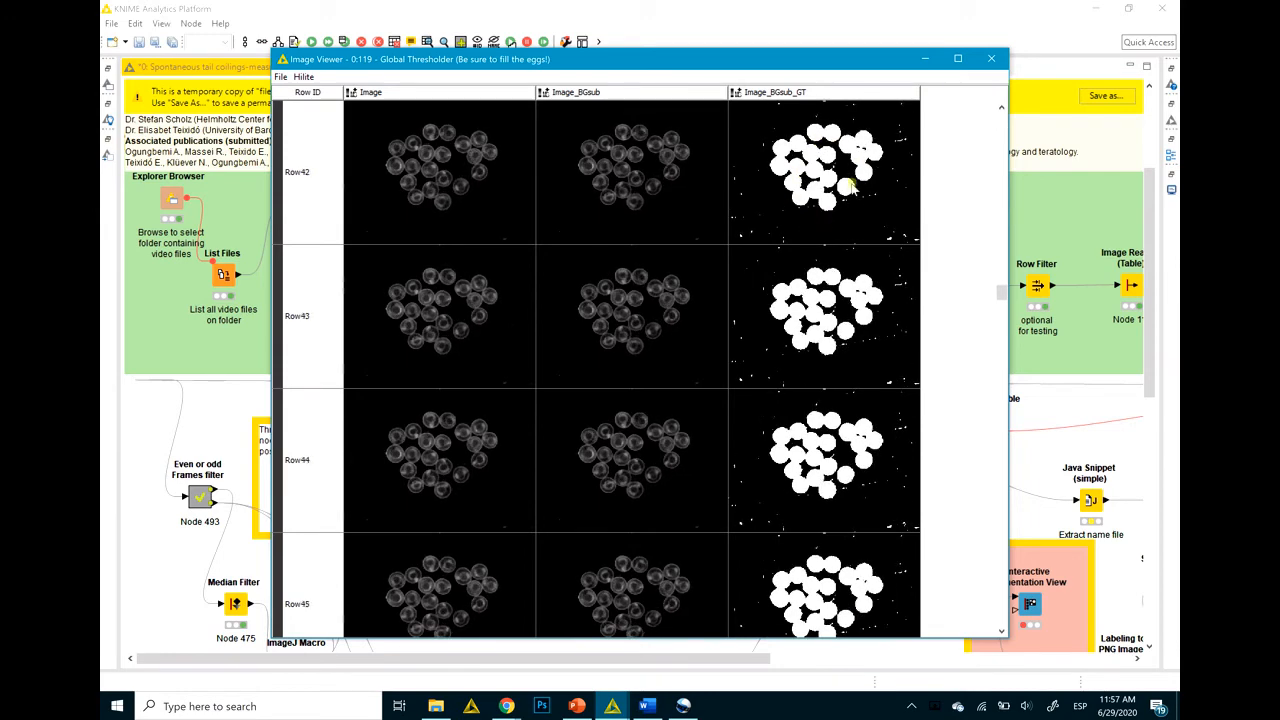
left_click(991, 58)
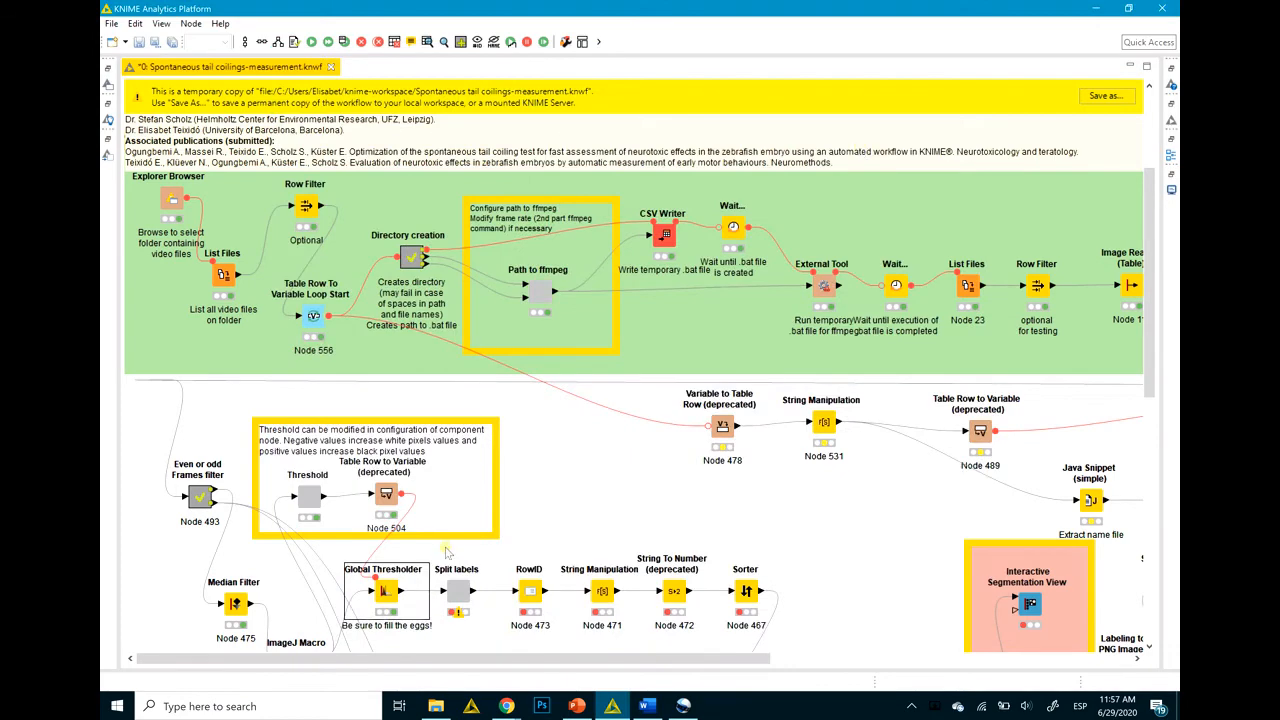
Check the Threshold component's configuration options and close the dialog without changing anything
scroll(446, 553, "down", 5)
scroll(446, 553, "up", 2)
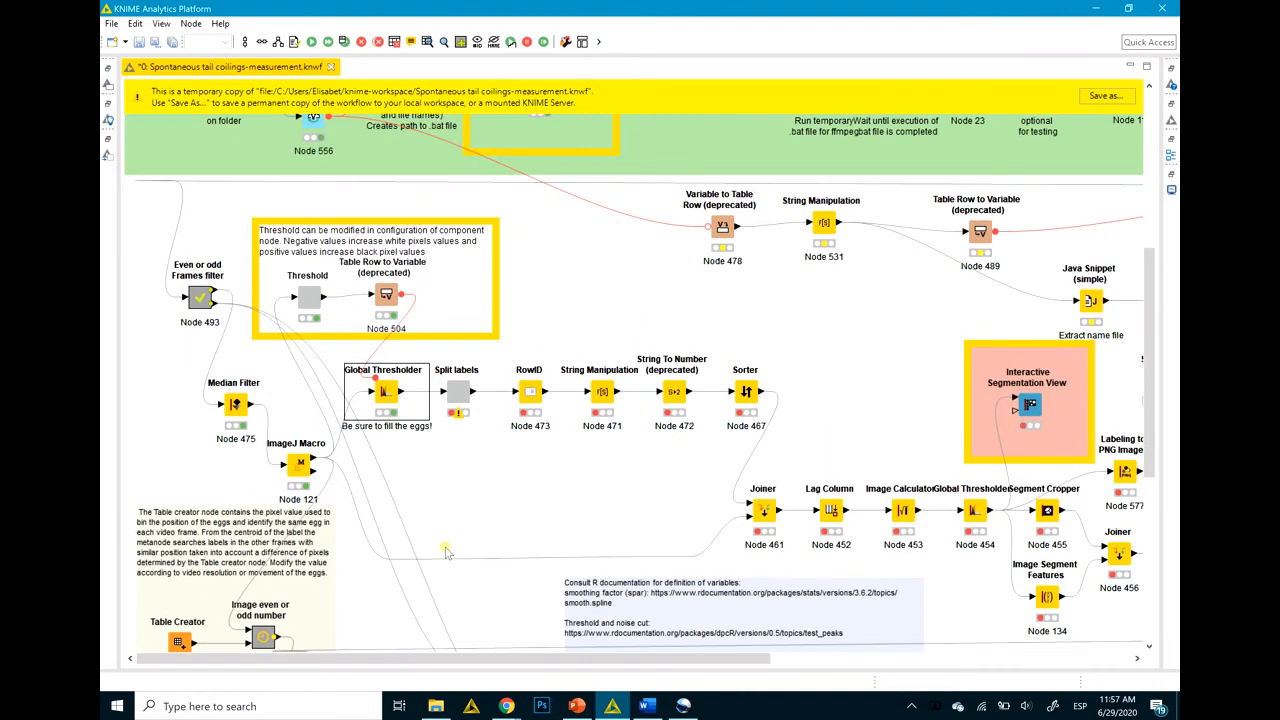
double_click(311, 295)
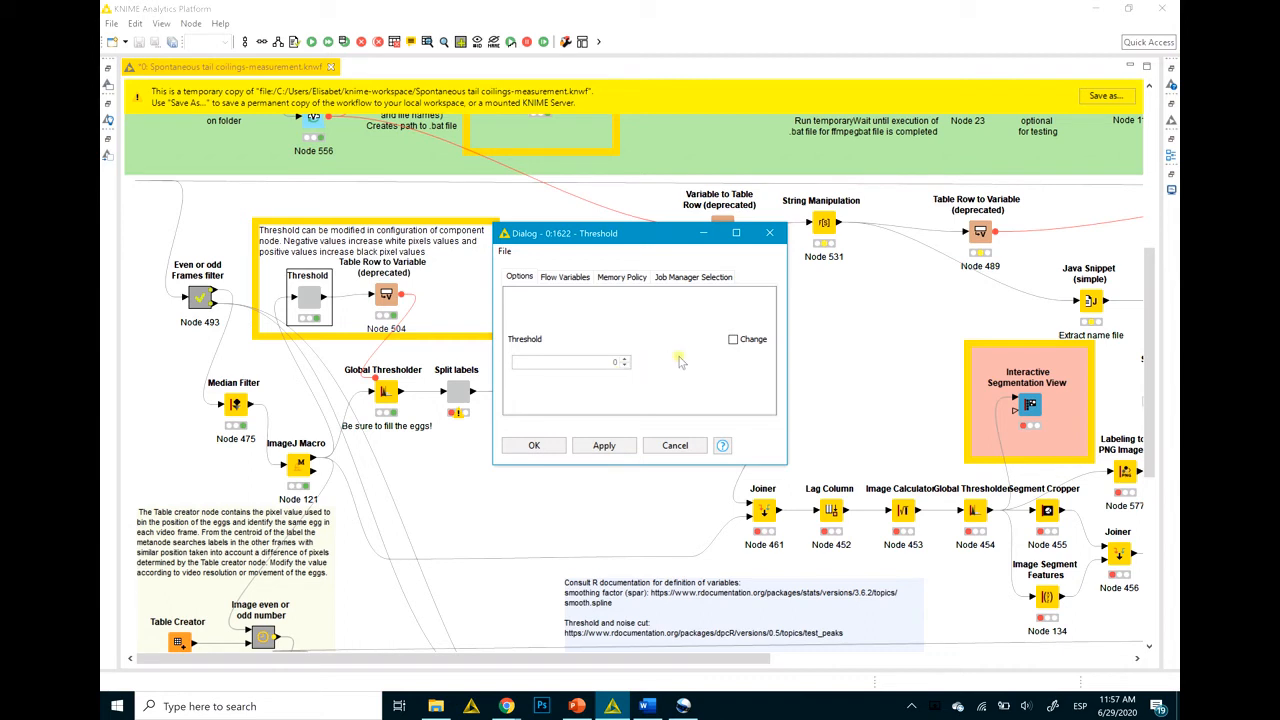
left_click(770, 233)
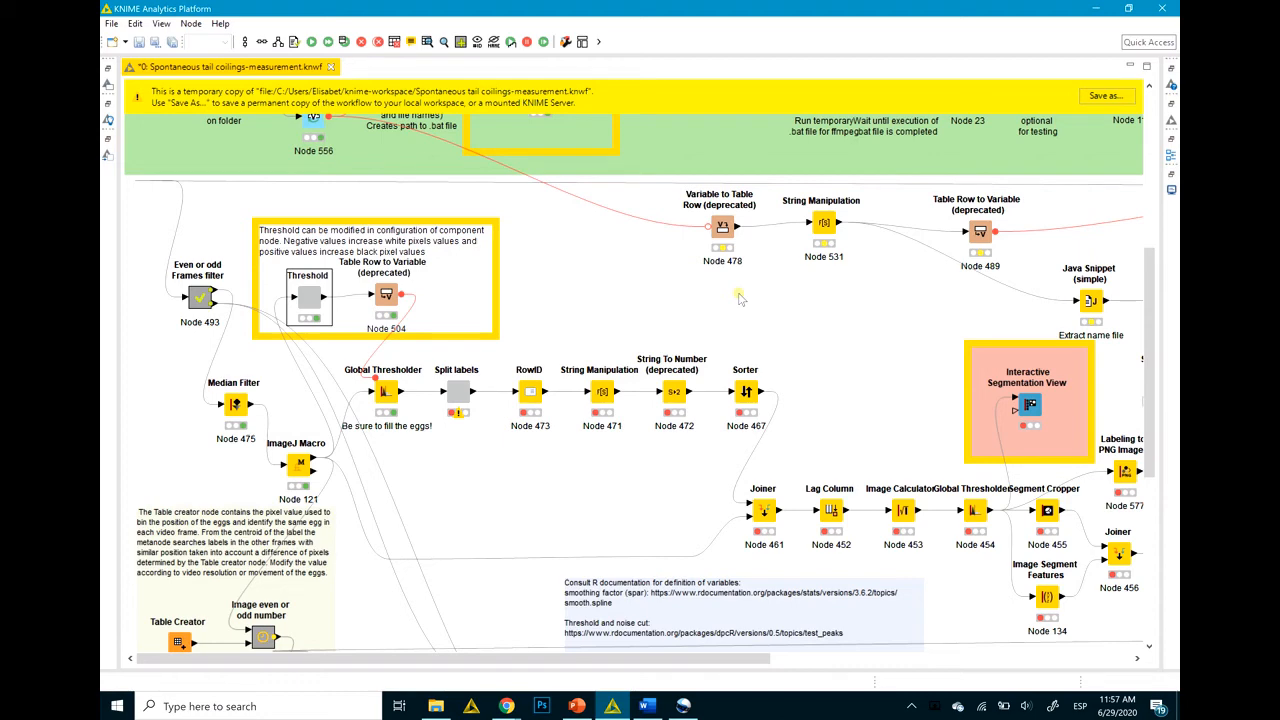
Execute the Loop End node at the end of the workflow to analyse all videos in the folder
scroll(740, 298, "down", 5)
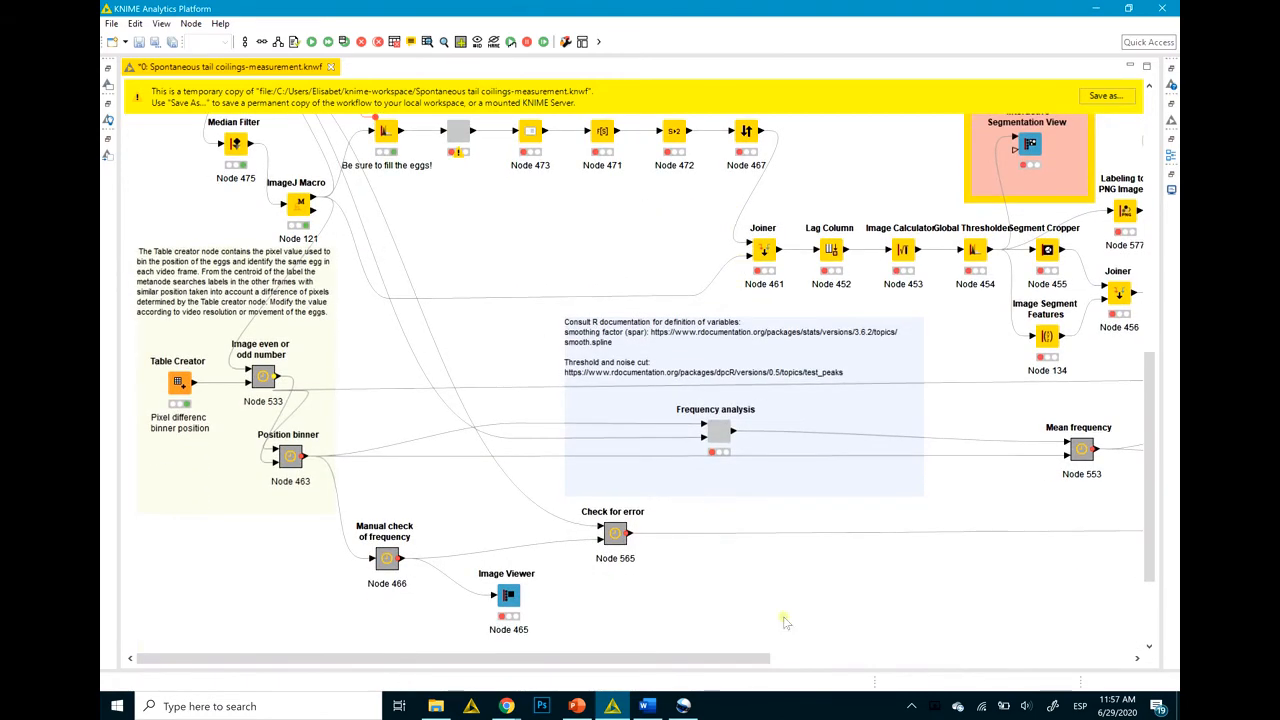
left_click(808, 658)
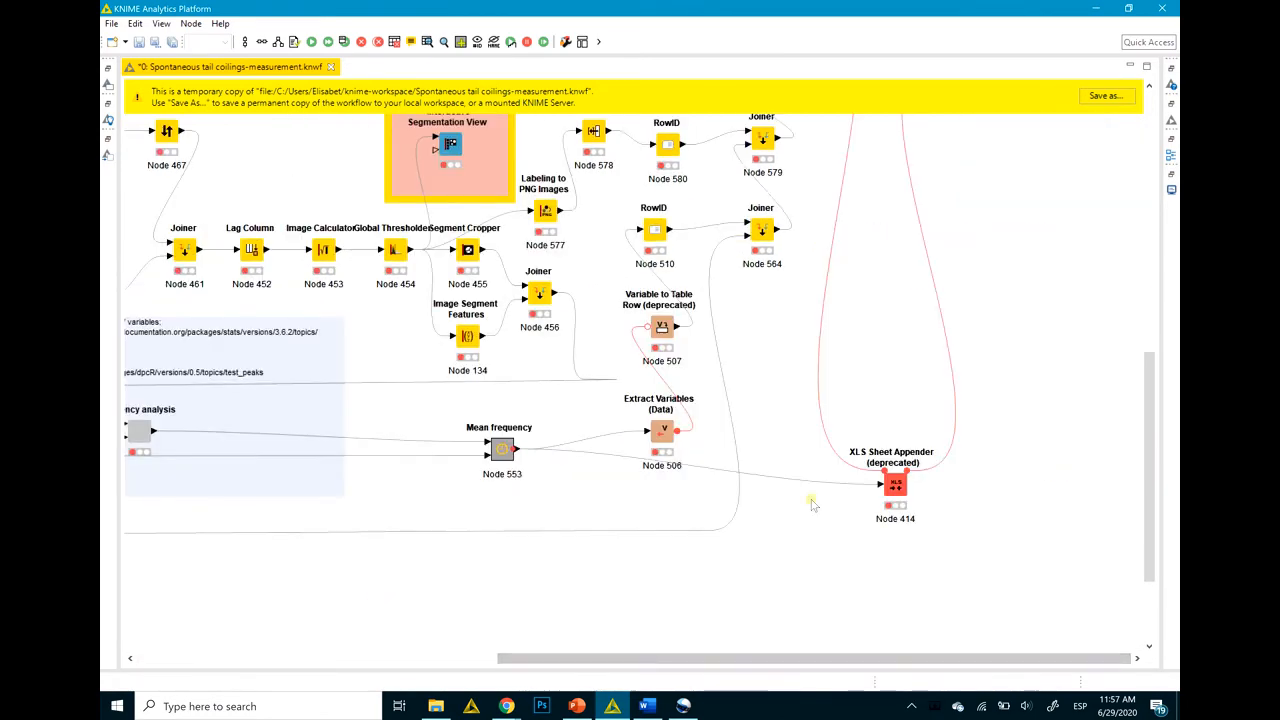
scroll(812, 503, "up", 3)
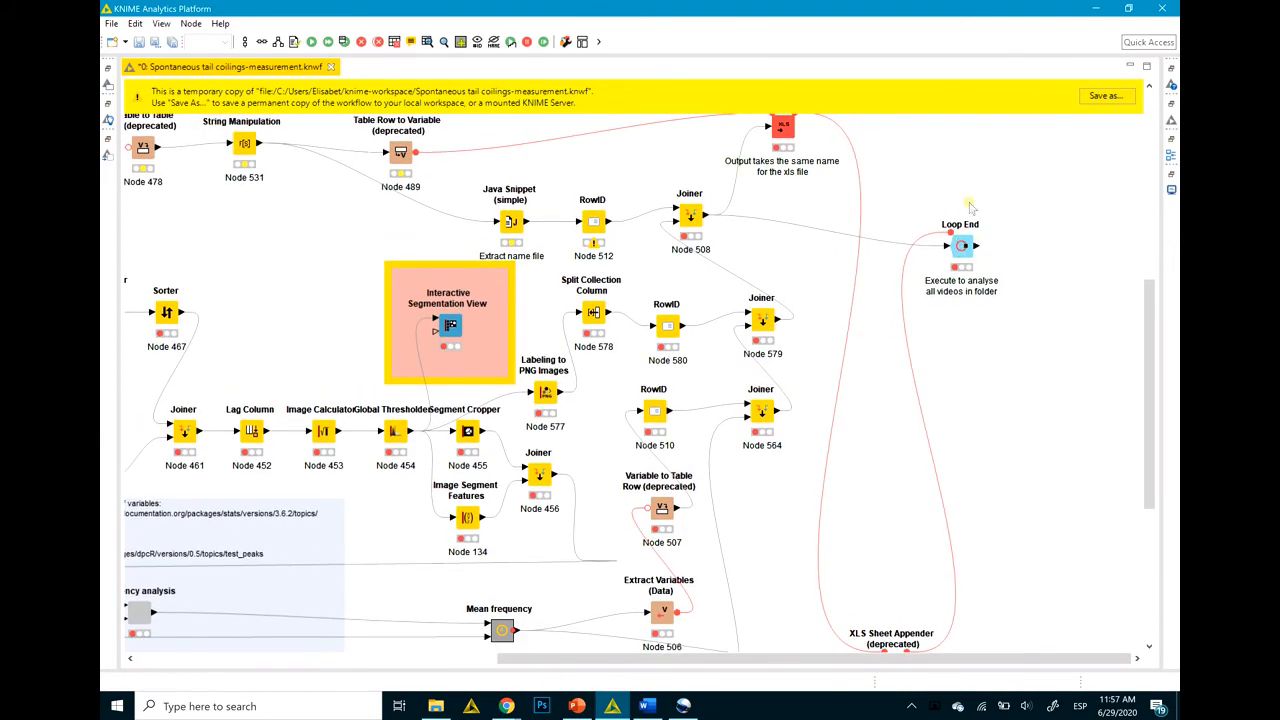
left_click(969, 254)
right_click(969, 255)
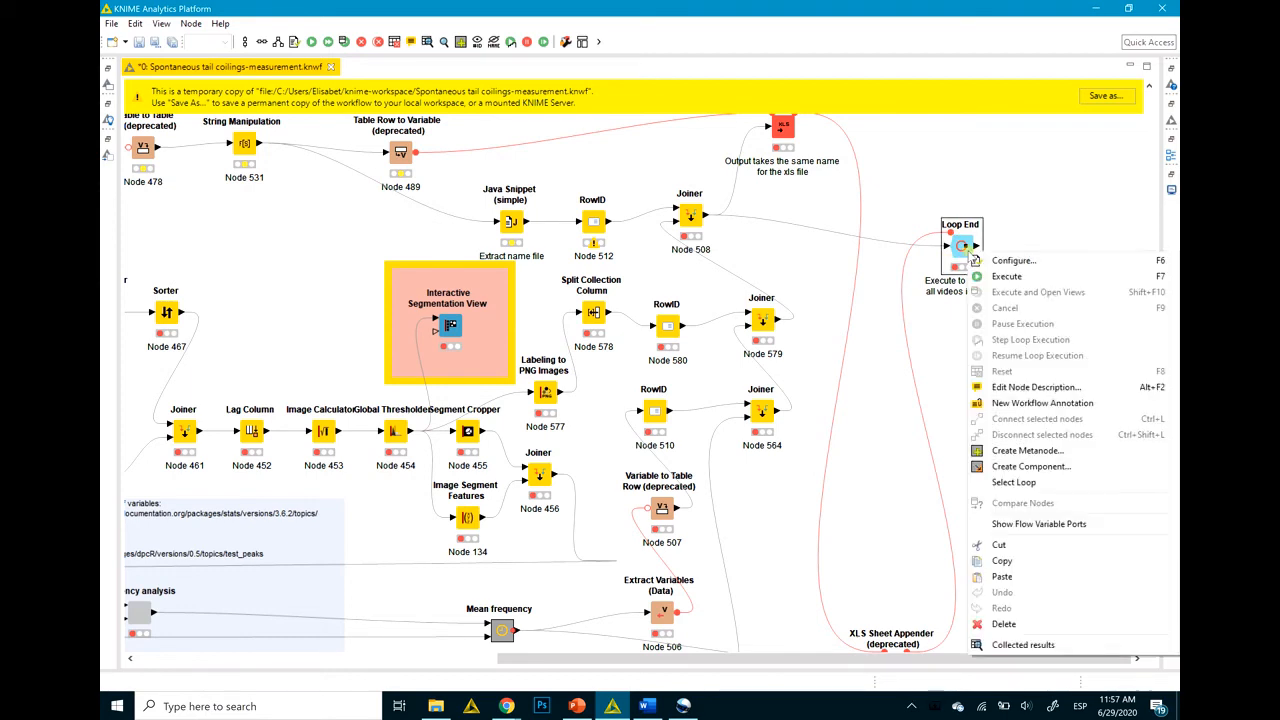
left_click(1006, 276)
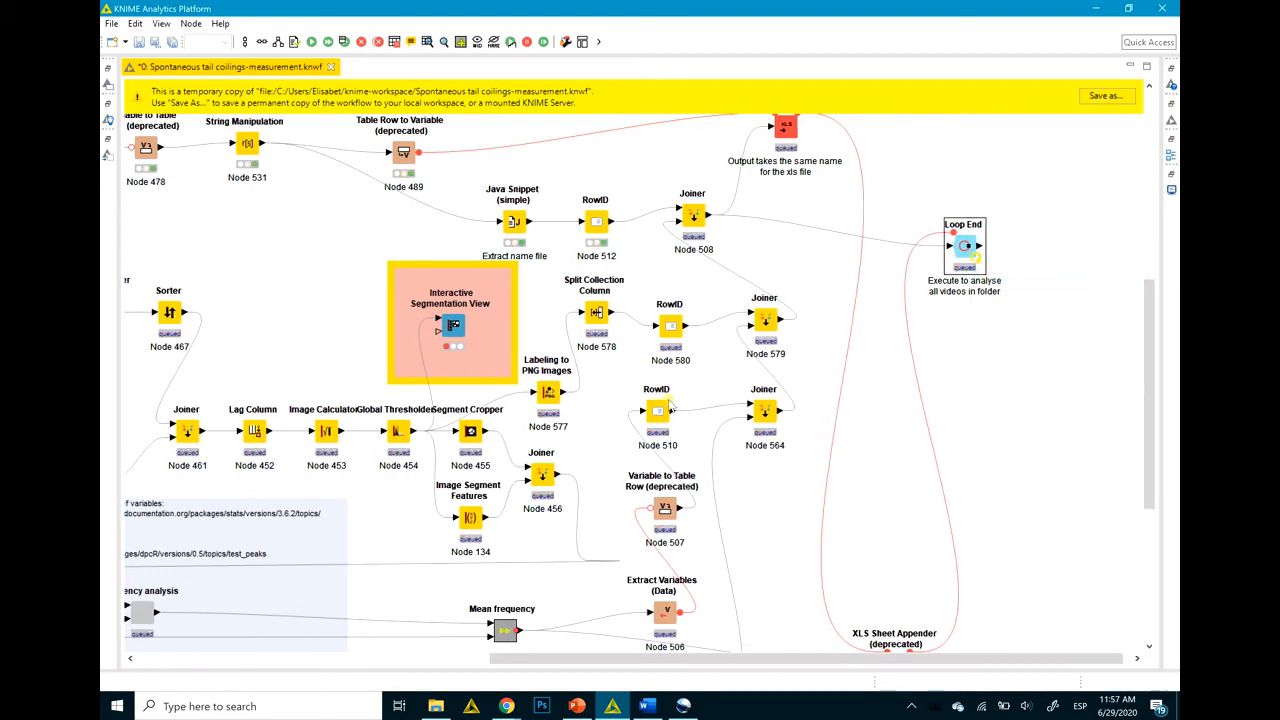
scroll(670, 404, "left", 3)
scroll(670, 404, "down", 10)
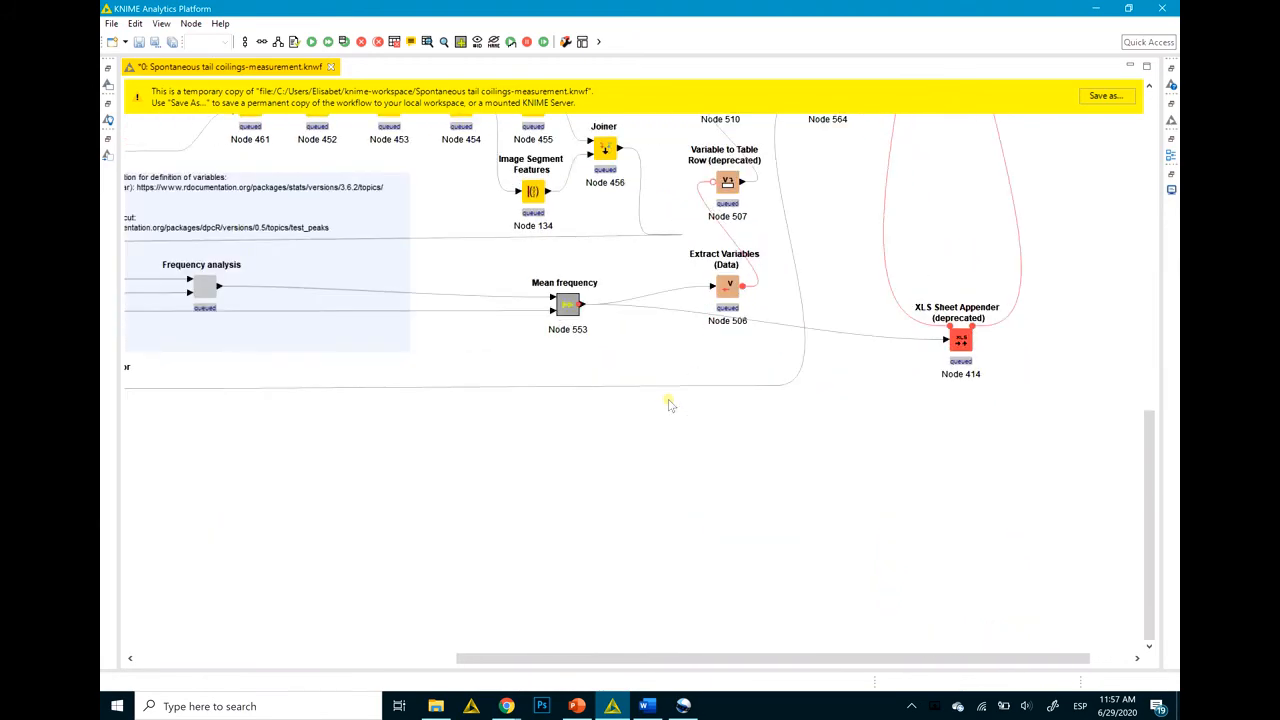
scroll(670, 404, "left", 3)
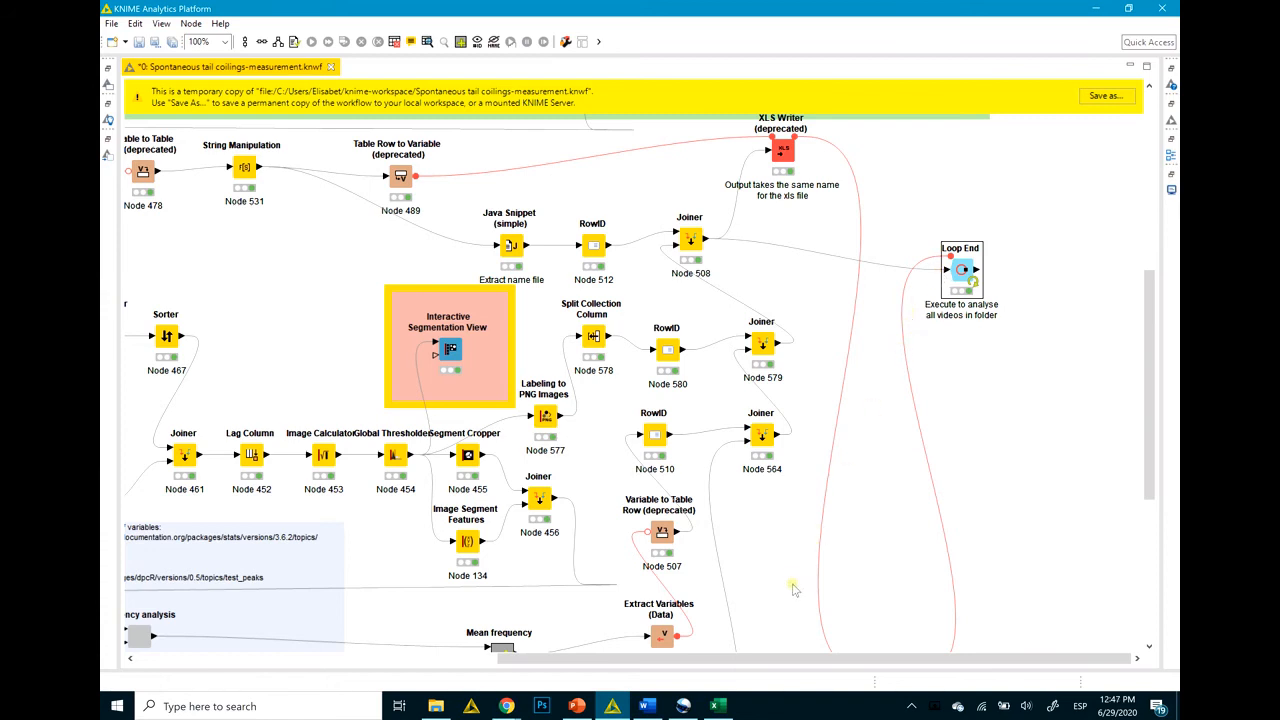
Switch to Excel and review the segmented image, total embryos, threshold and prediction columns on the default sheet of JC172049
left_click(716, 706)
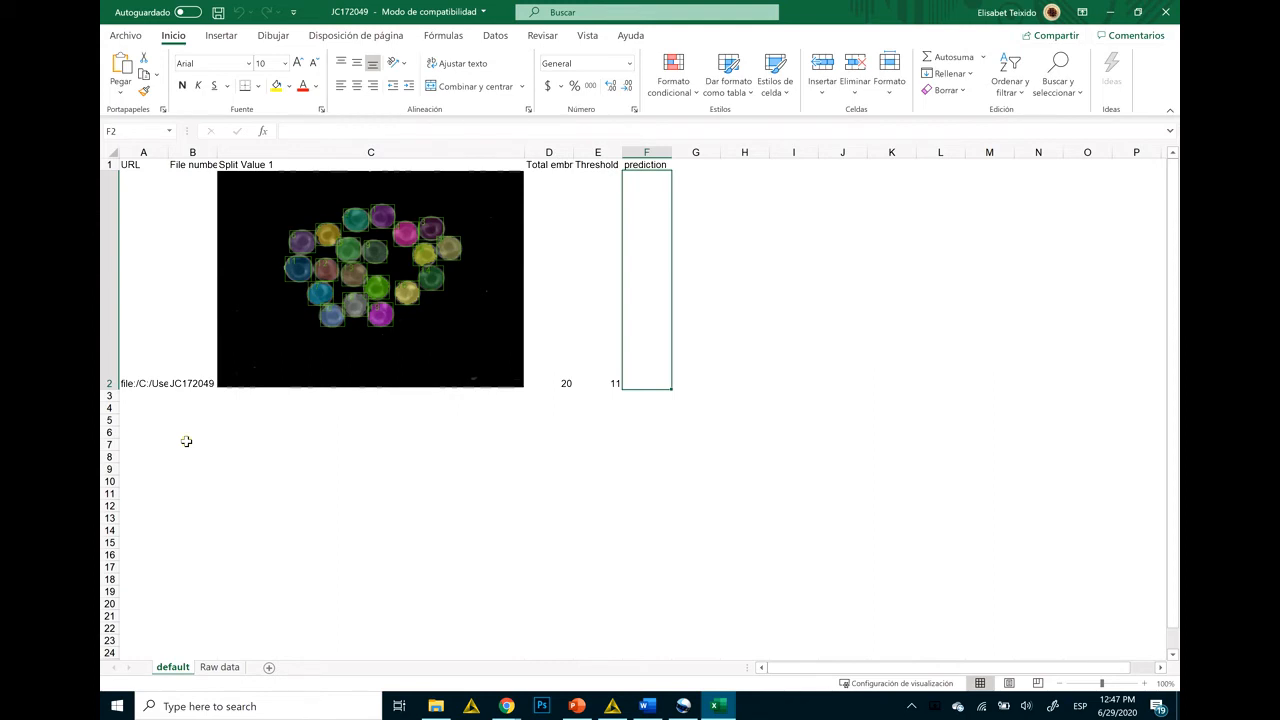
left_click(181, 339)
key("Right")
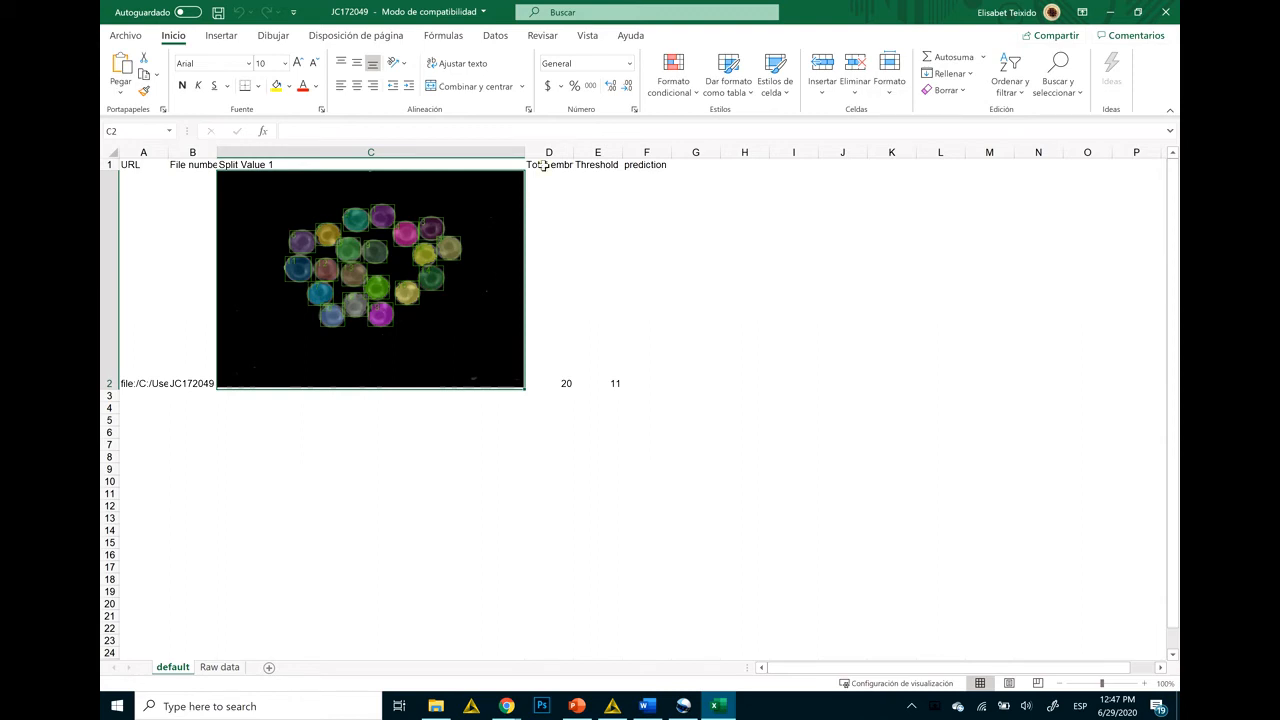
left_click(539, 206)
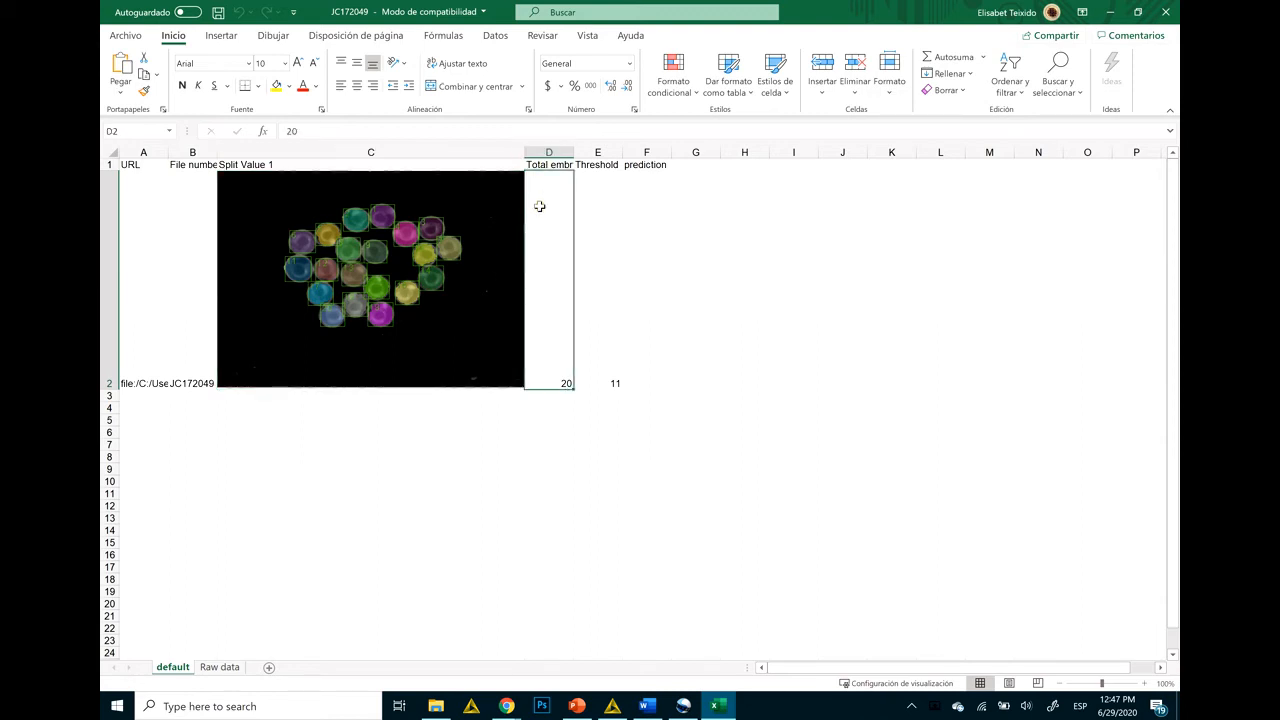
key("Right")
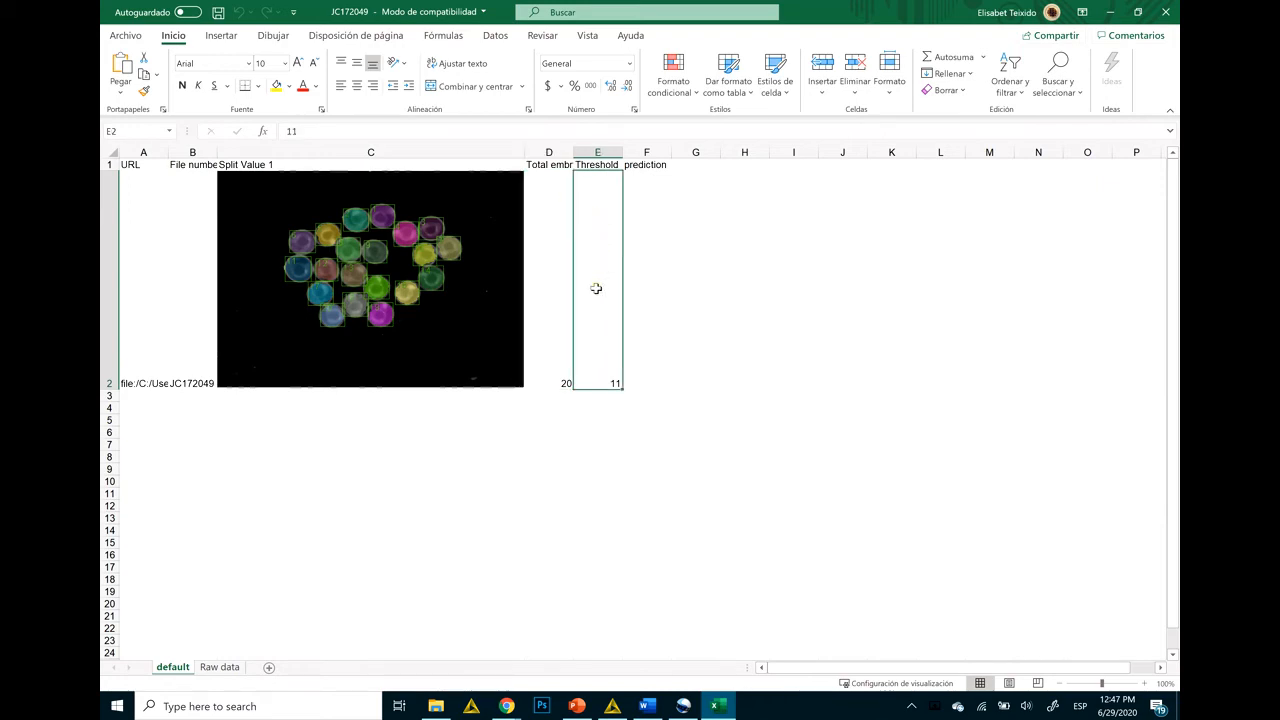
left_click(644, 264)
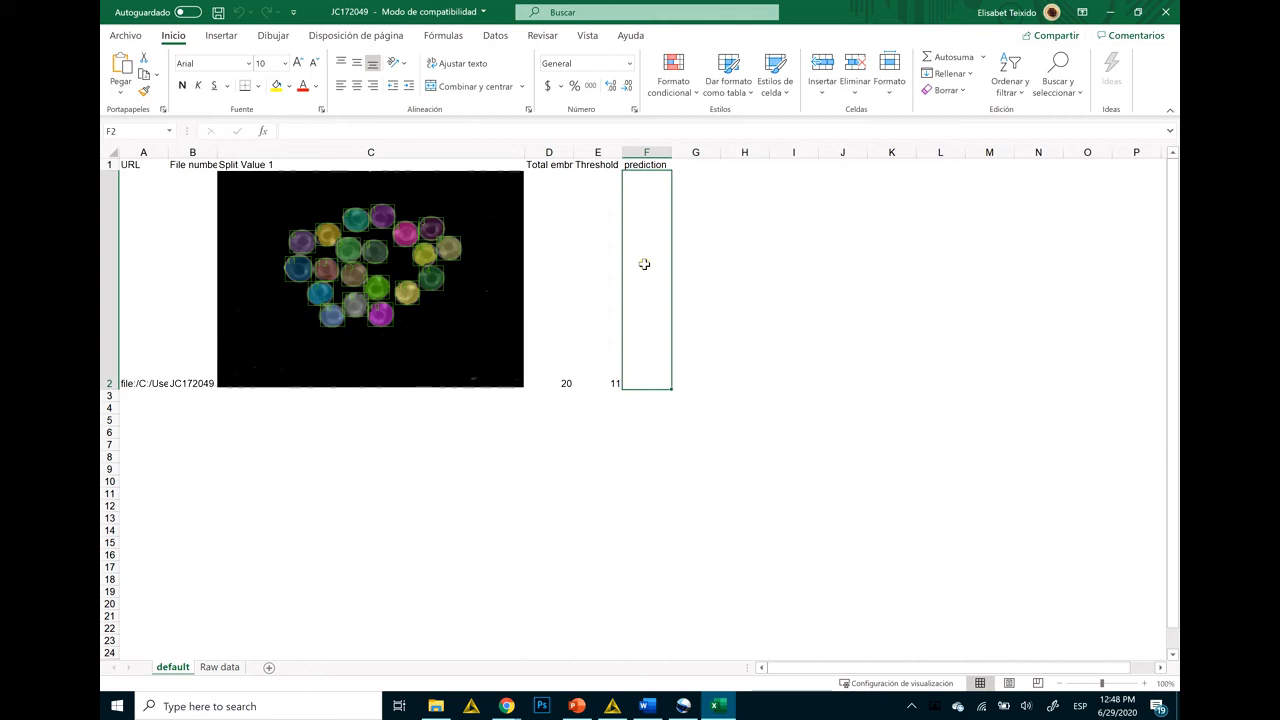
On the Raw data sheet, examine the first embryo's pixel change plot, smoothed plot, peak number, frequency, iteration and final frequency
left_click(218, 667)
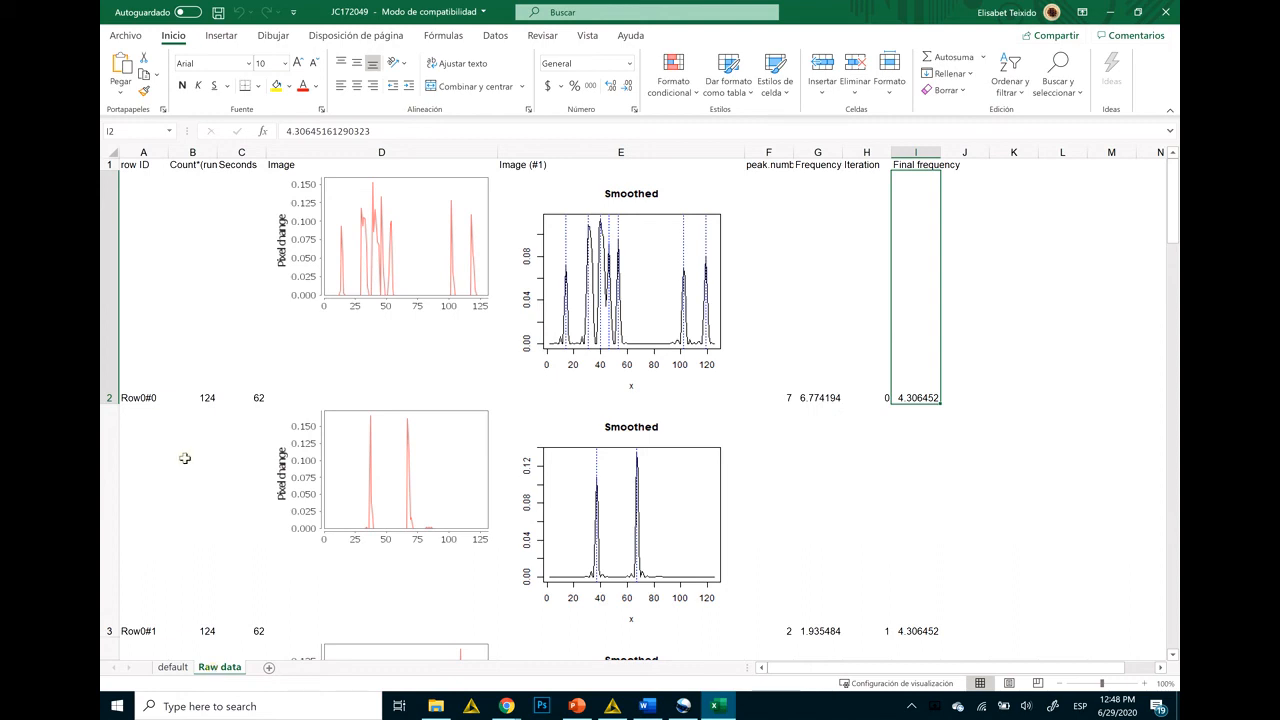
left_click(372, 351)
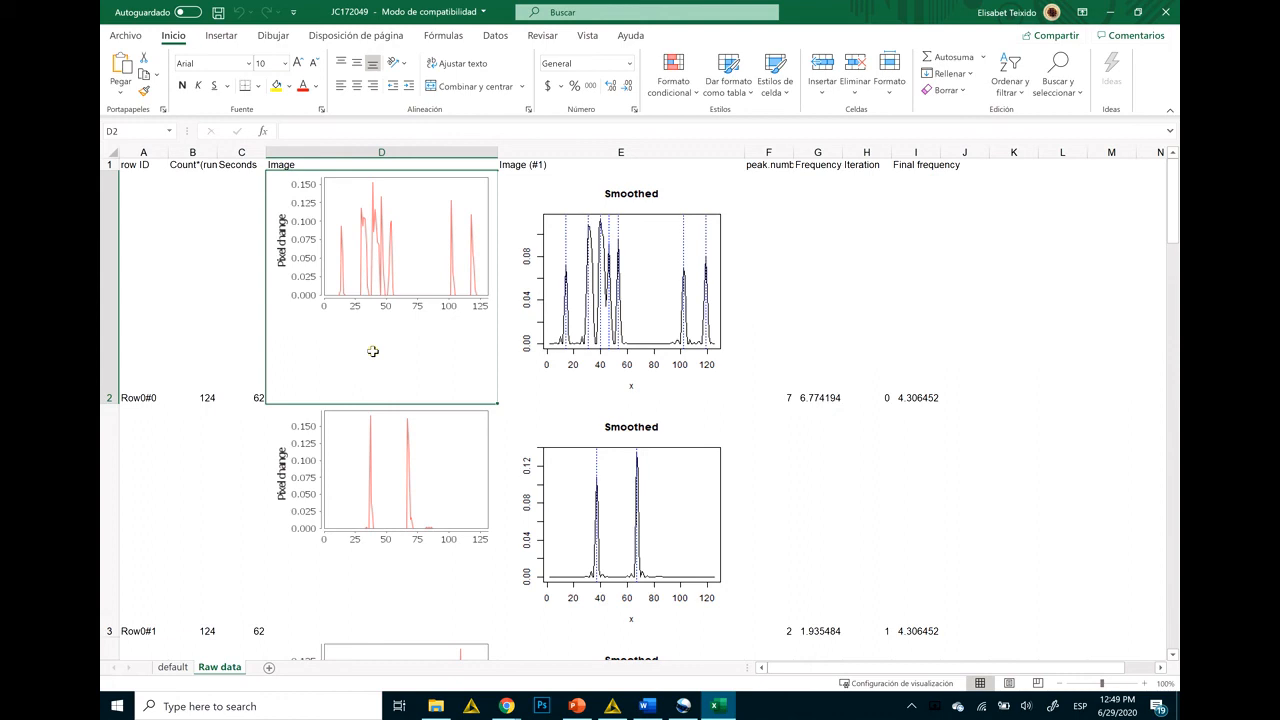
key("Right")
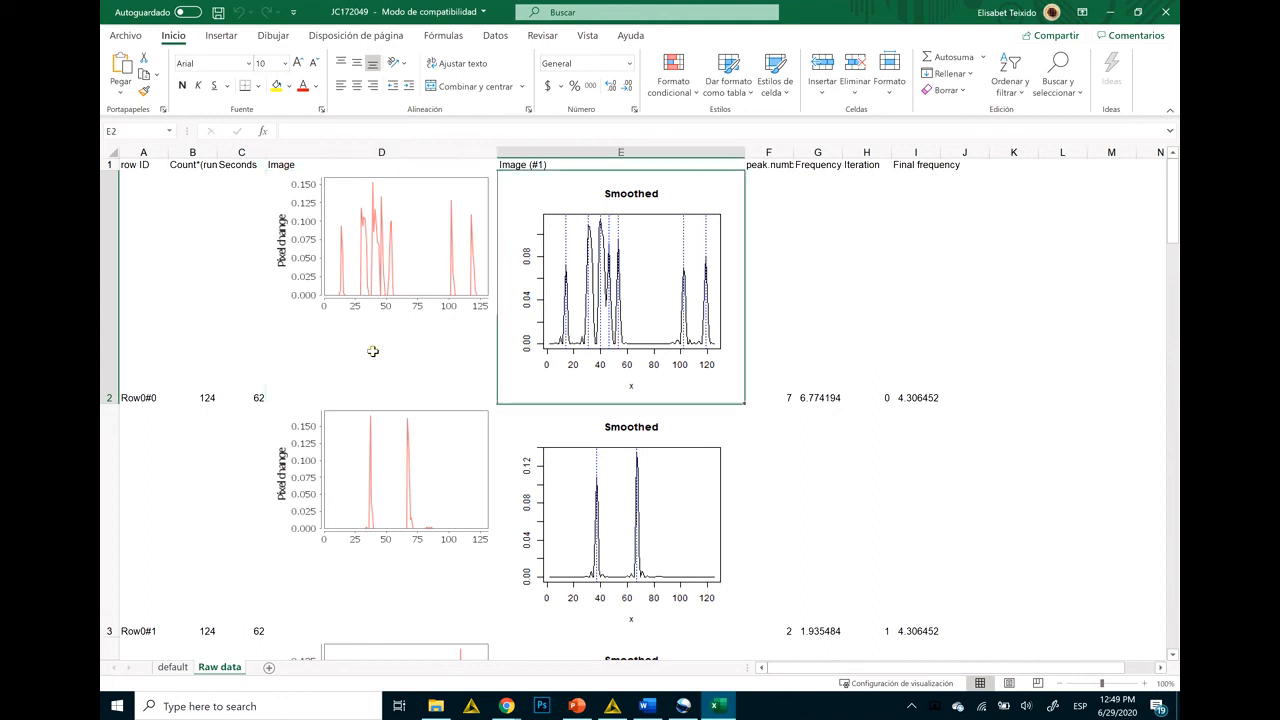
key("Right")
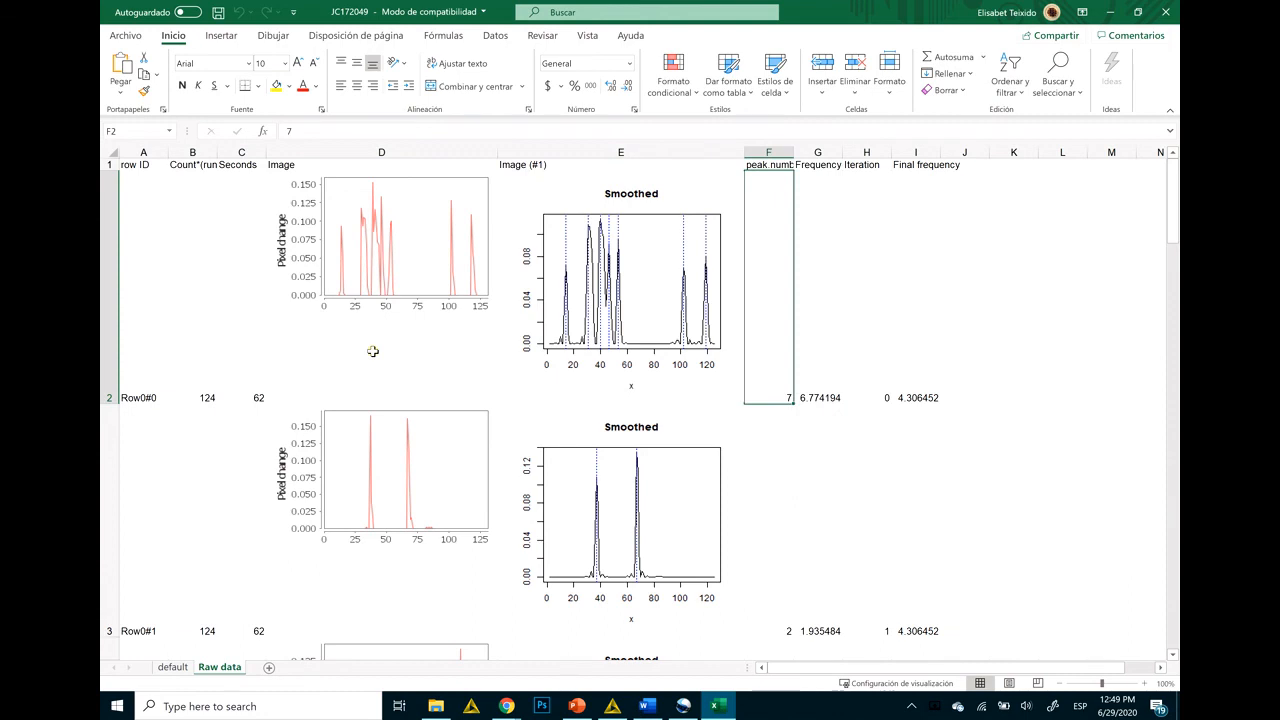
key("Right")
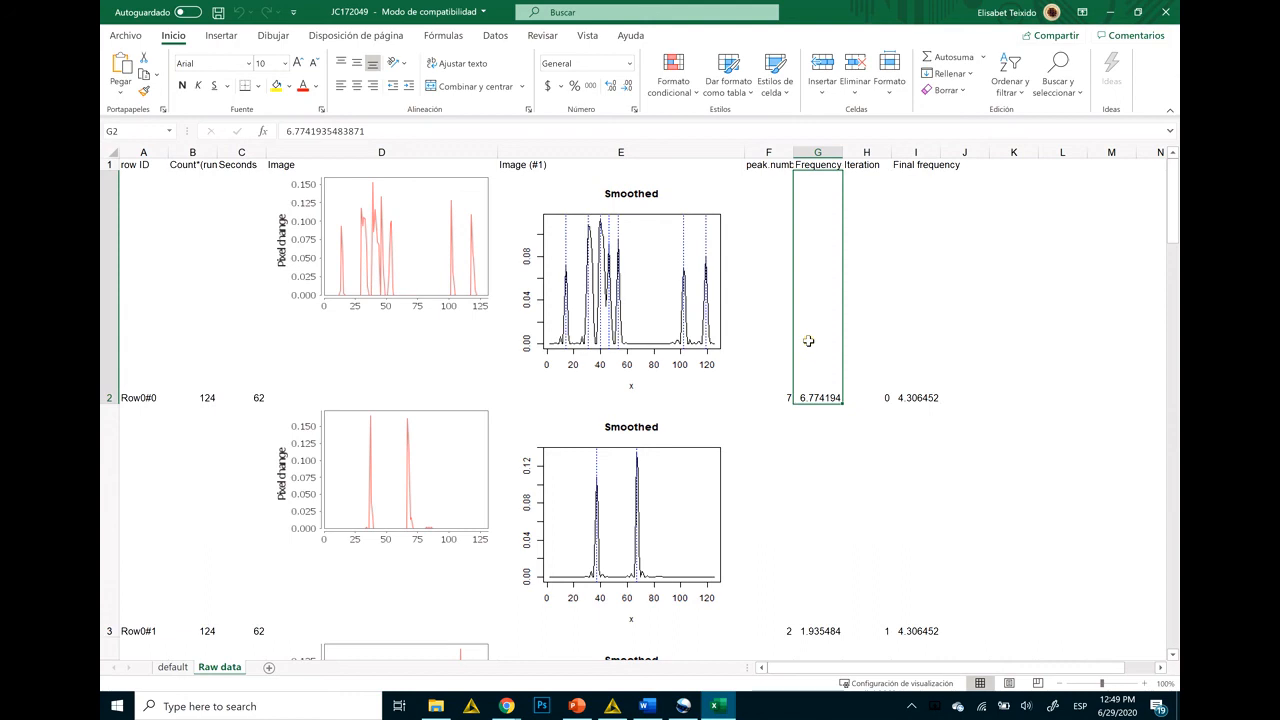
key("Right")
key("Right")
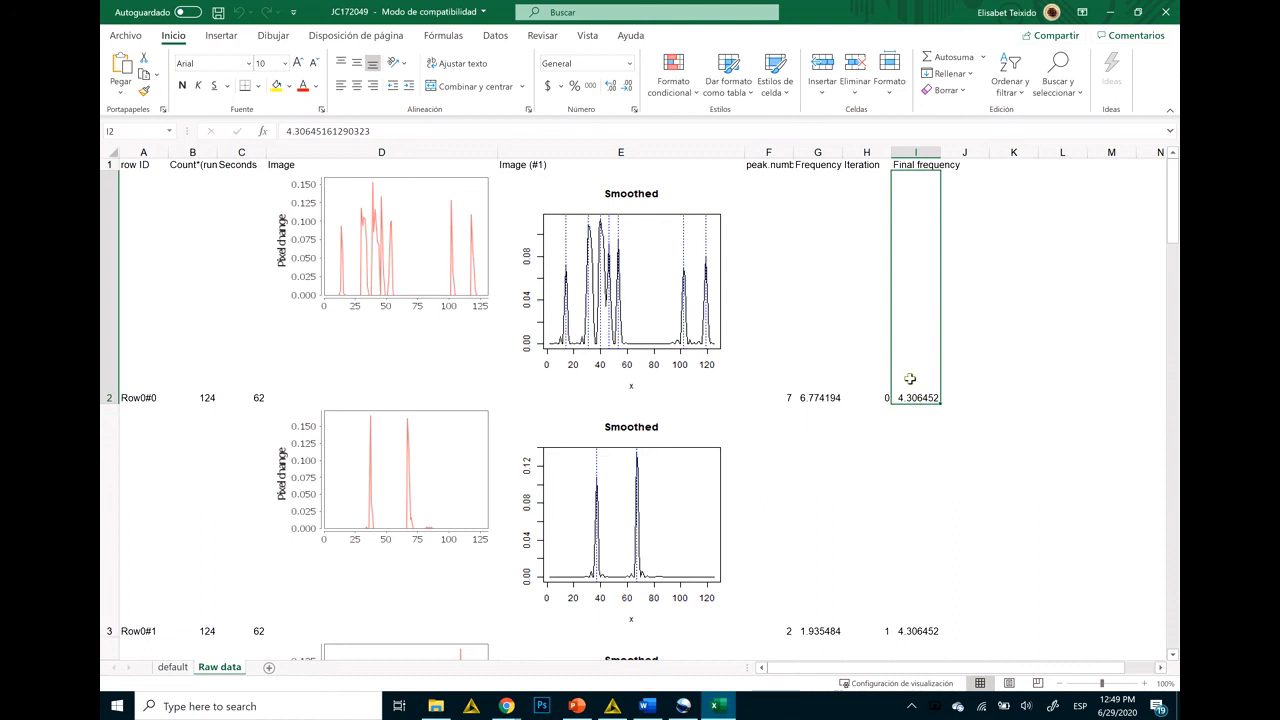
Select the Iteration column and look through the plots and frequencies of the individual embryos down the Raw data sheet
left_click(871, 363)
scroll(871, 363, "down", 5)
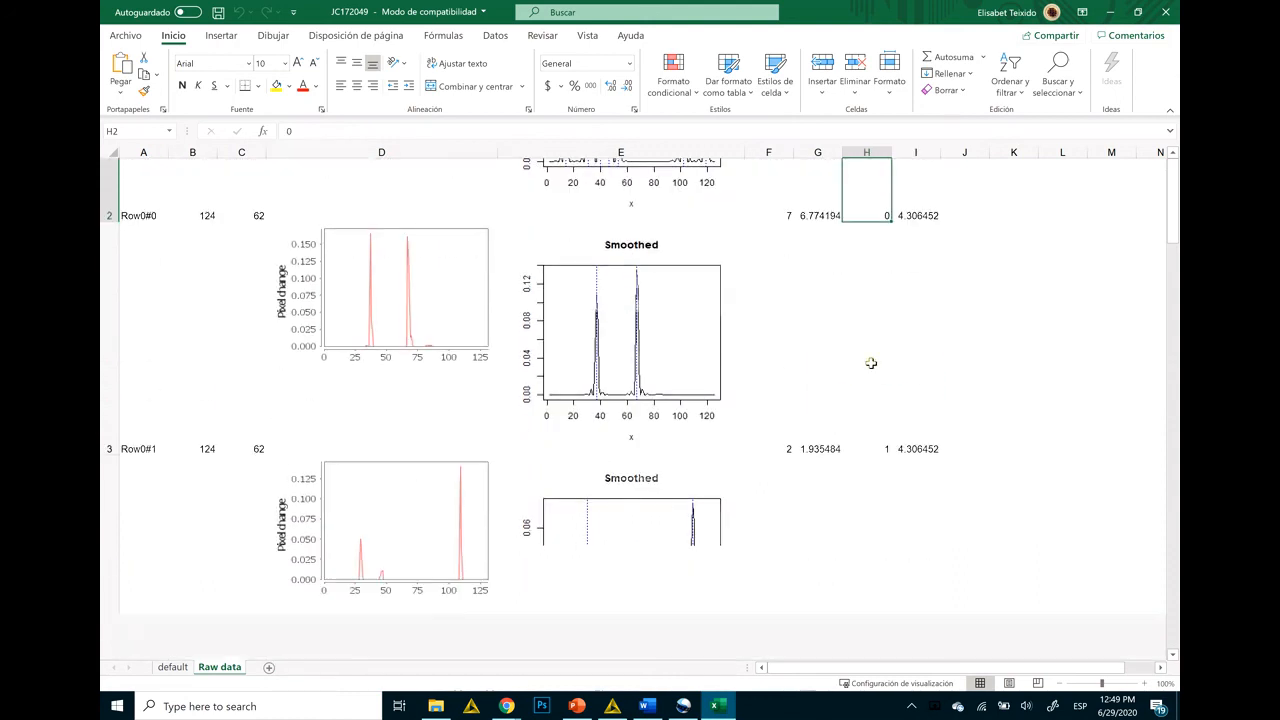
scroll(871, 363, "down", 5)
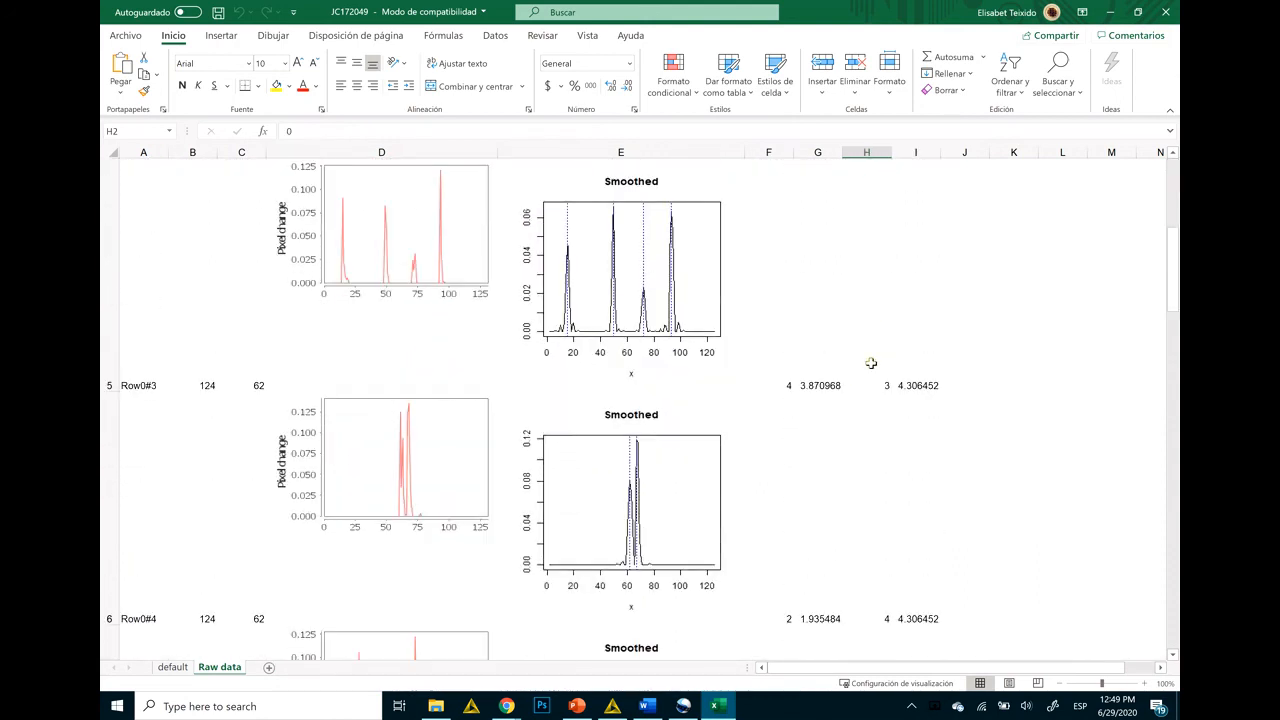
scroll(871, 363, "up", 10)
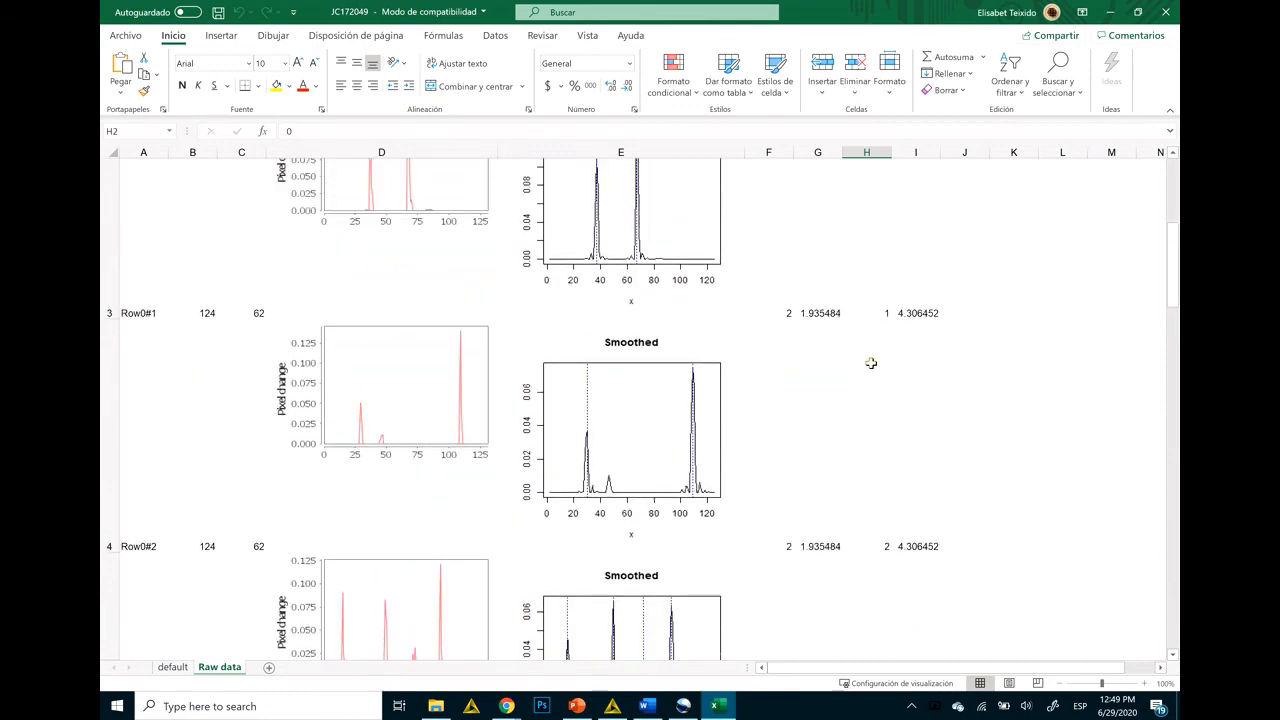
left_click(867, 152)
scroll(866, 343, "down", 7)
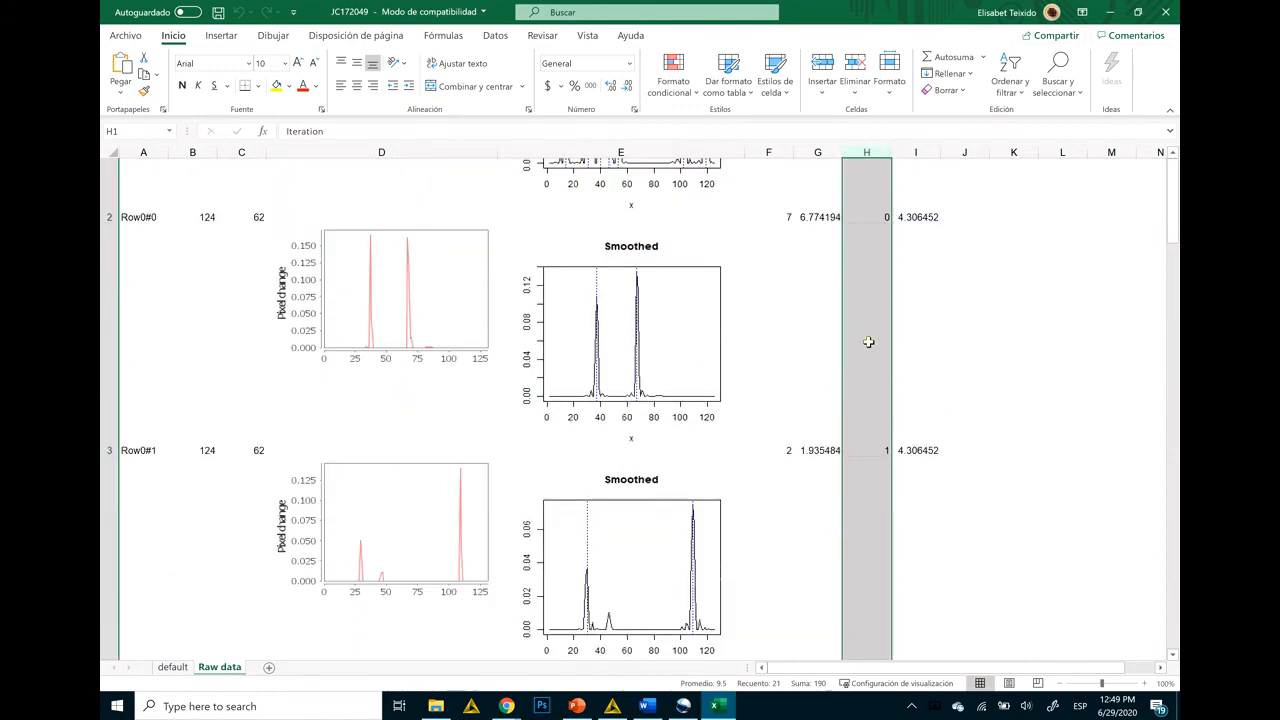
scroll(868, 342, "down", 10)
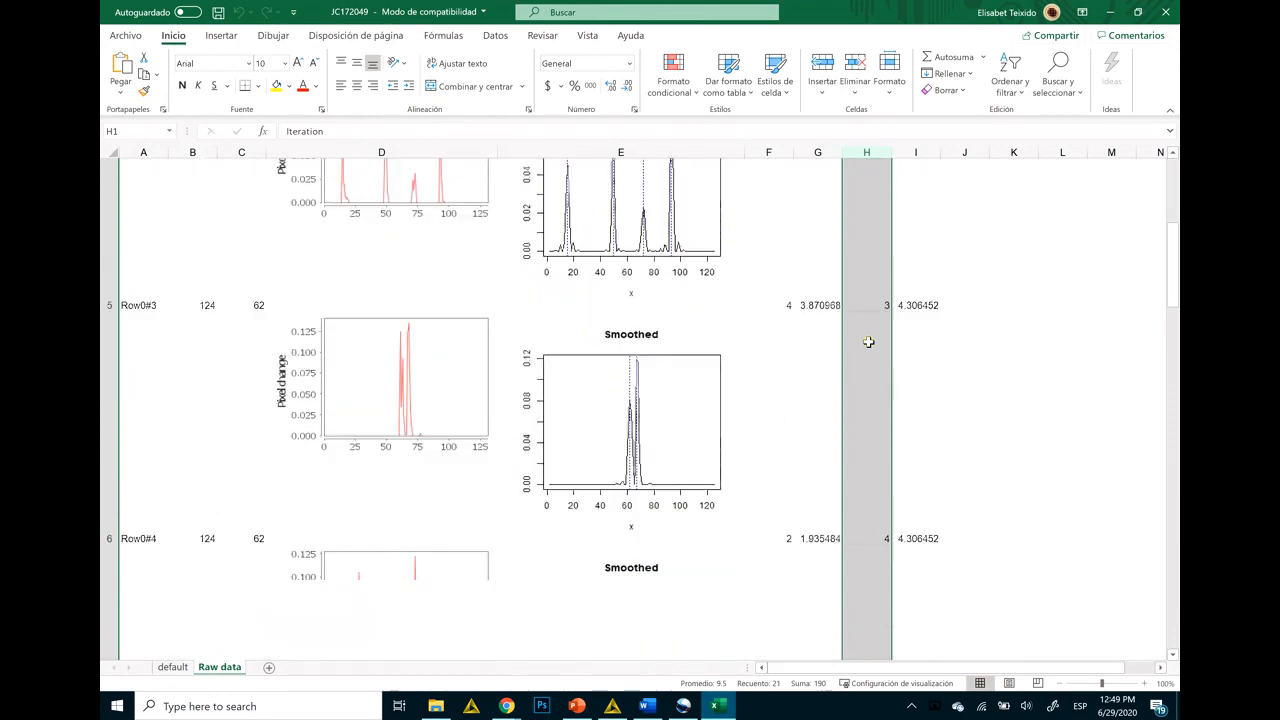
scroll(868, 342, "down", 5)
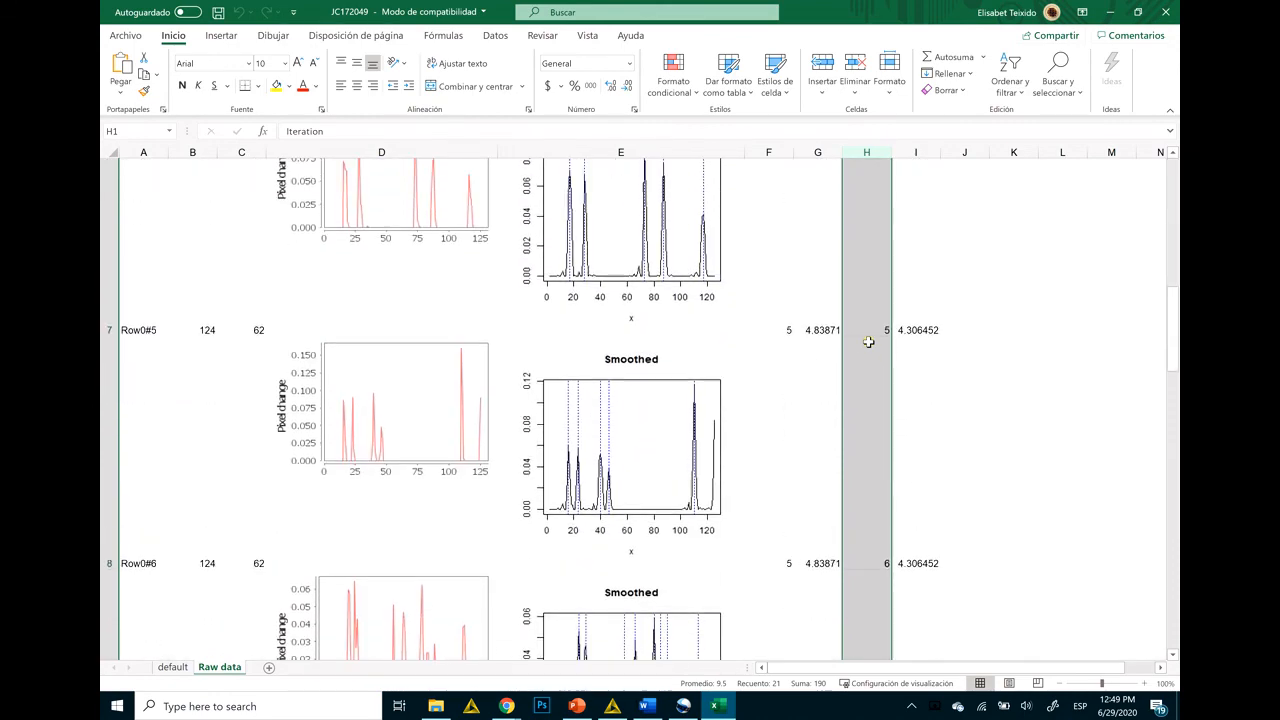
scroll(868, 342, "down", 9)
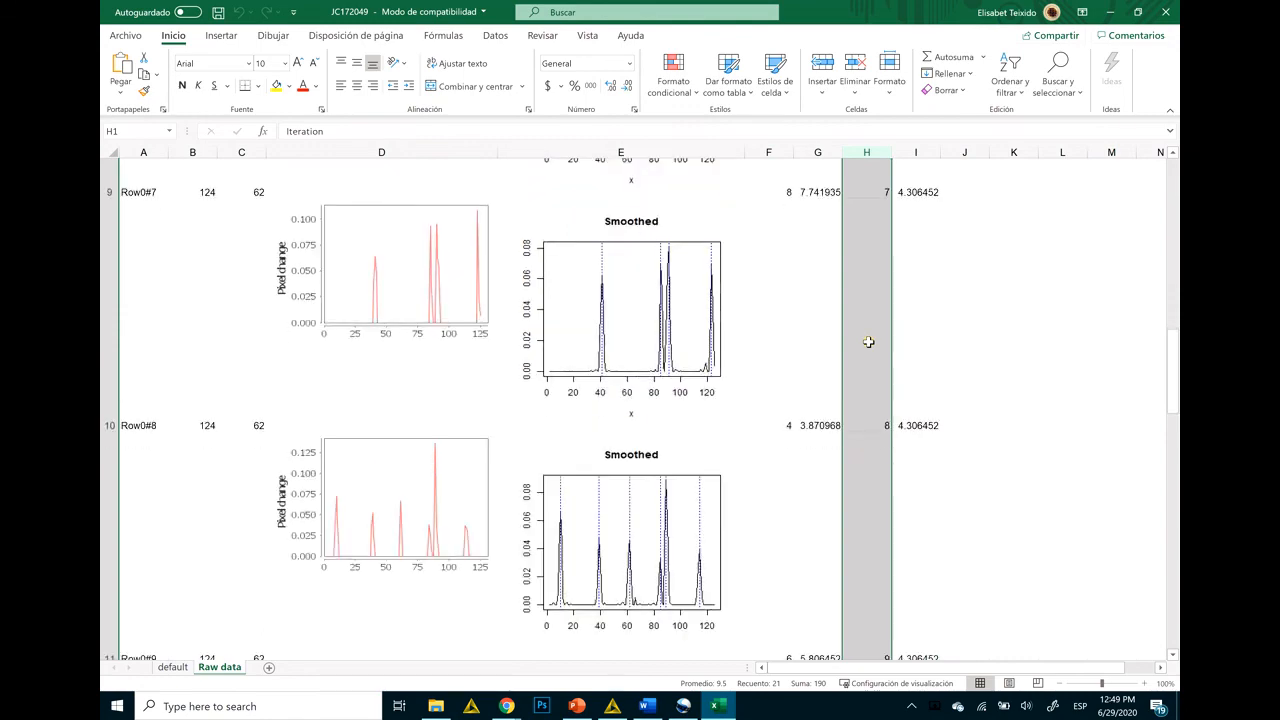
scroll(868, 342, "down", 10)
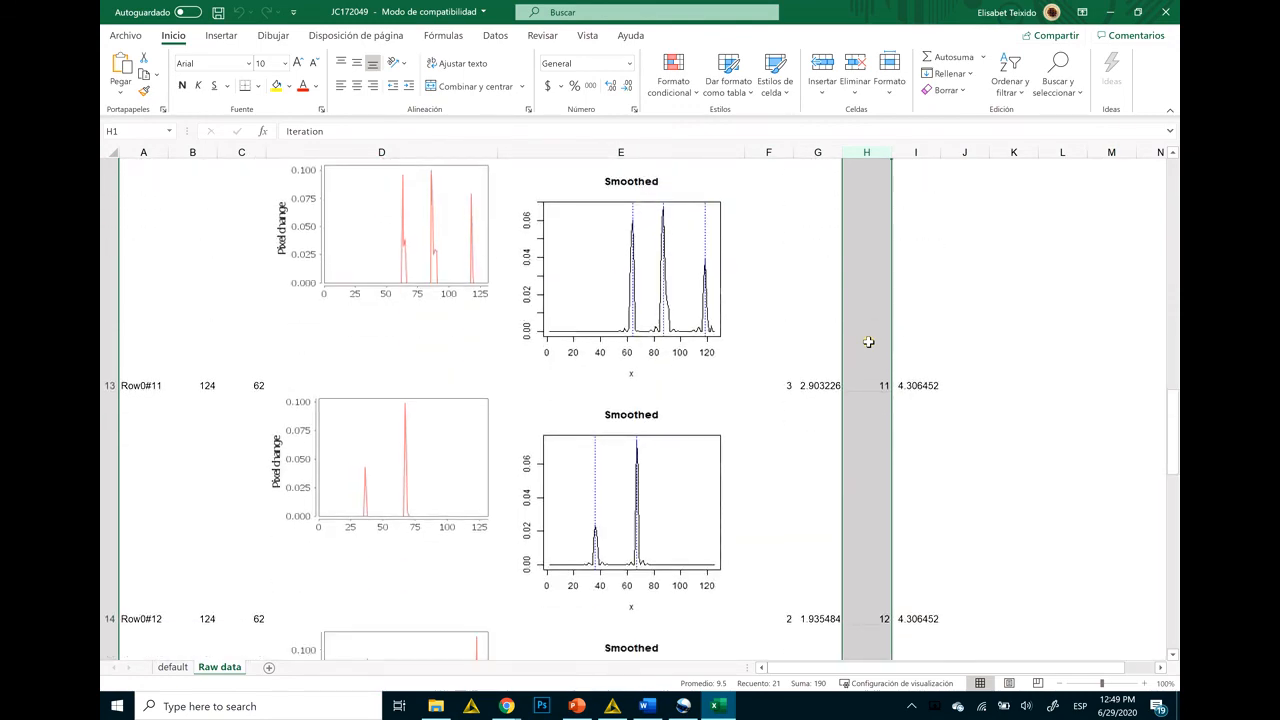
scroll(868, 342, "down", 3)
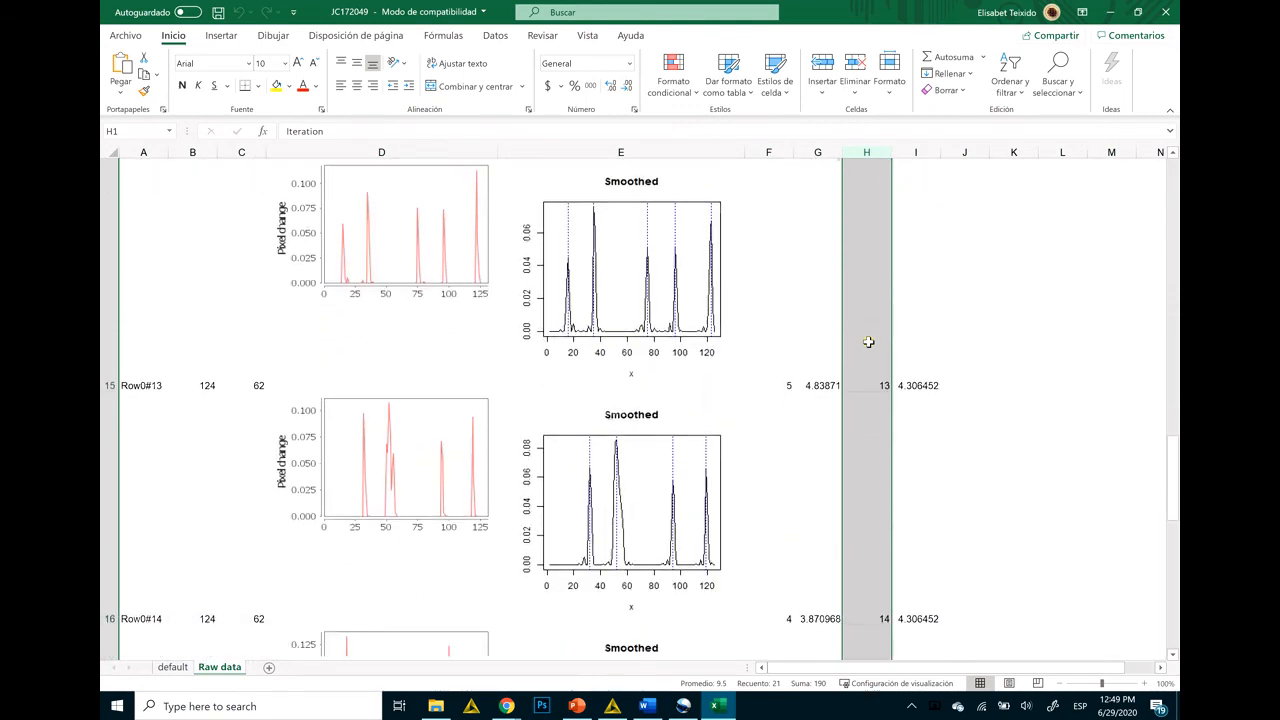